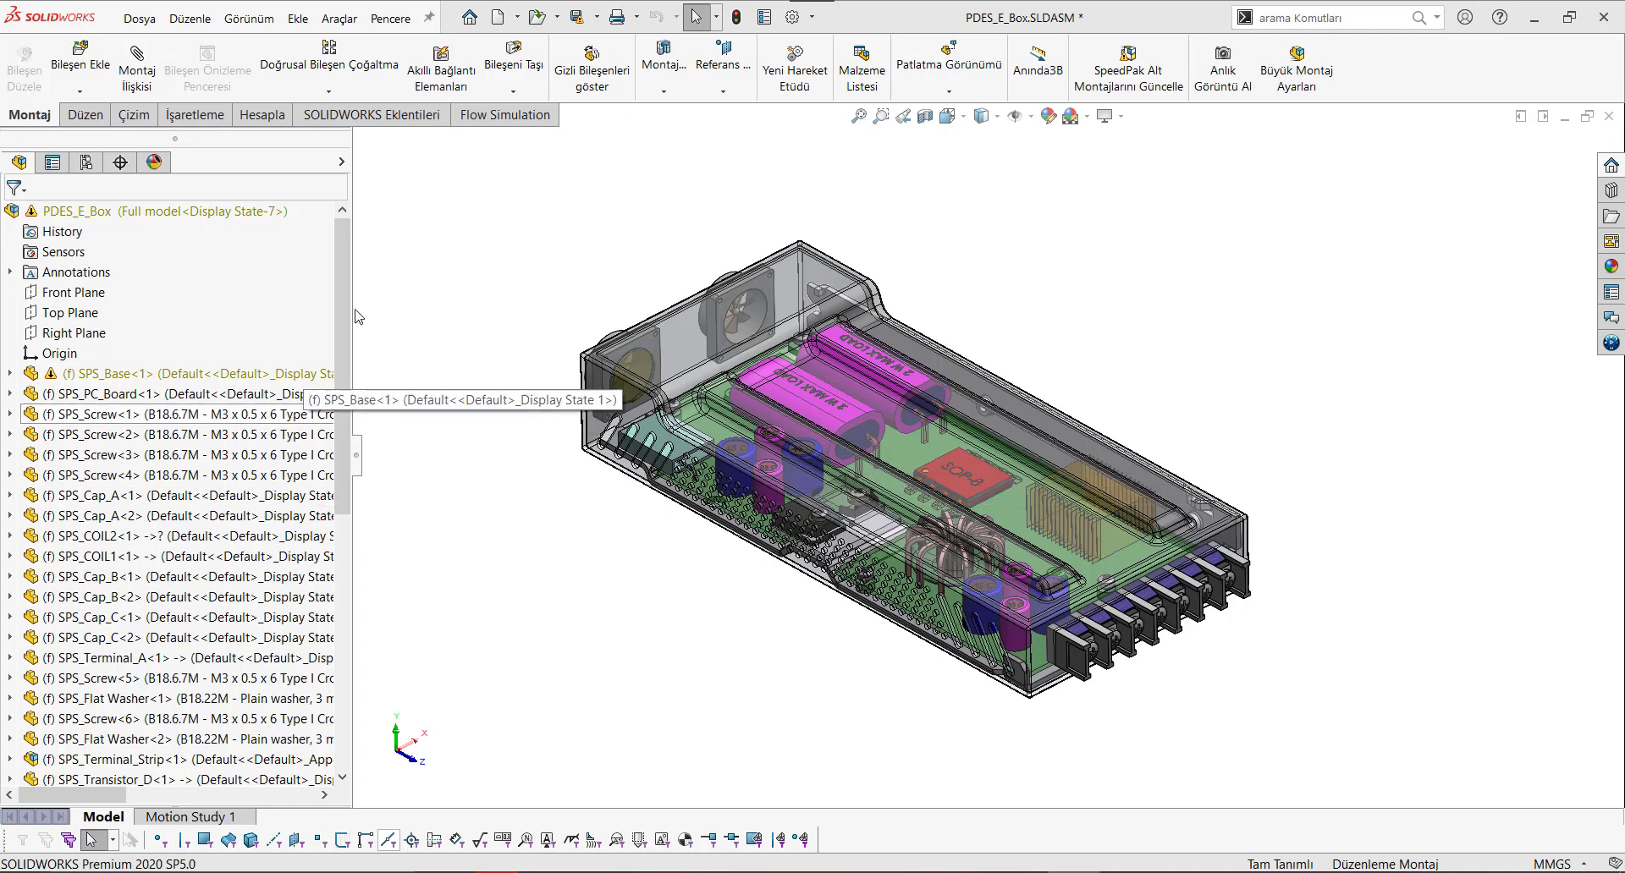
Open the Engineering Database and show the Fanlar > Kullanıcı Tanımlı (user-defined fans) folder.
left_click(499, 117)
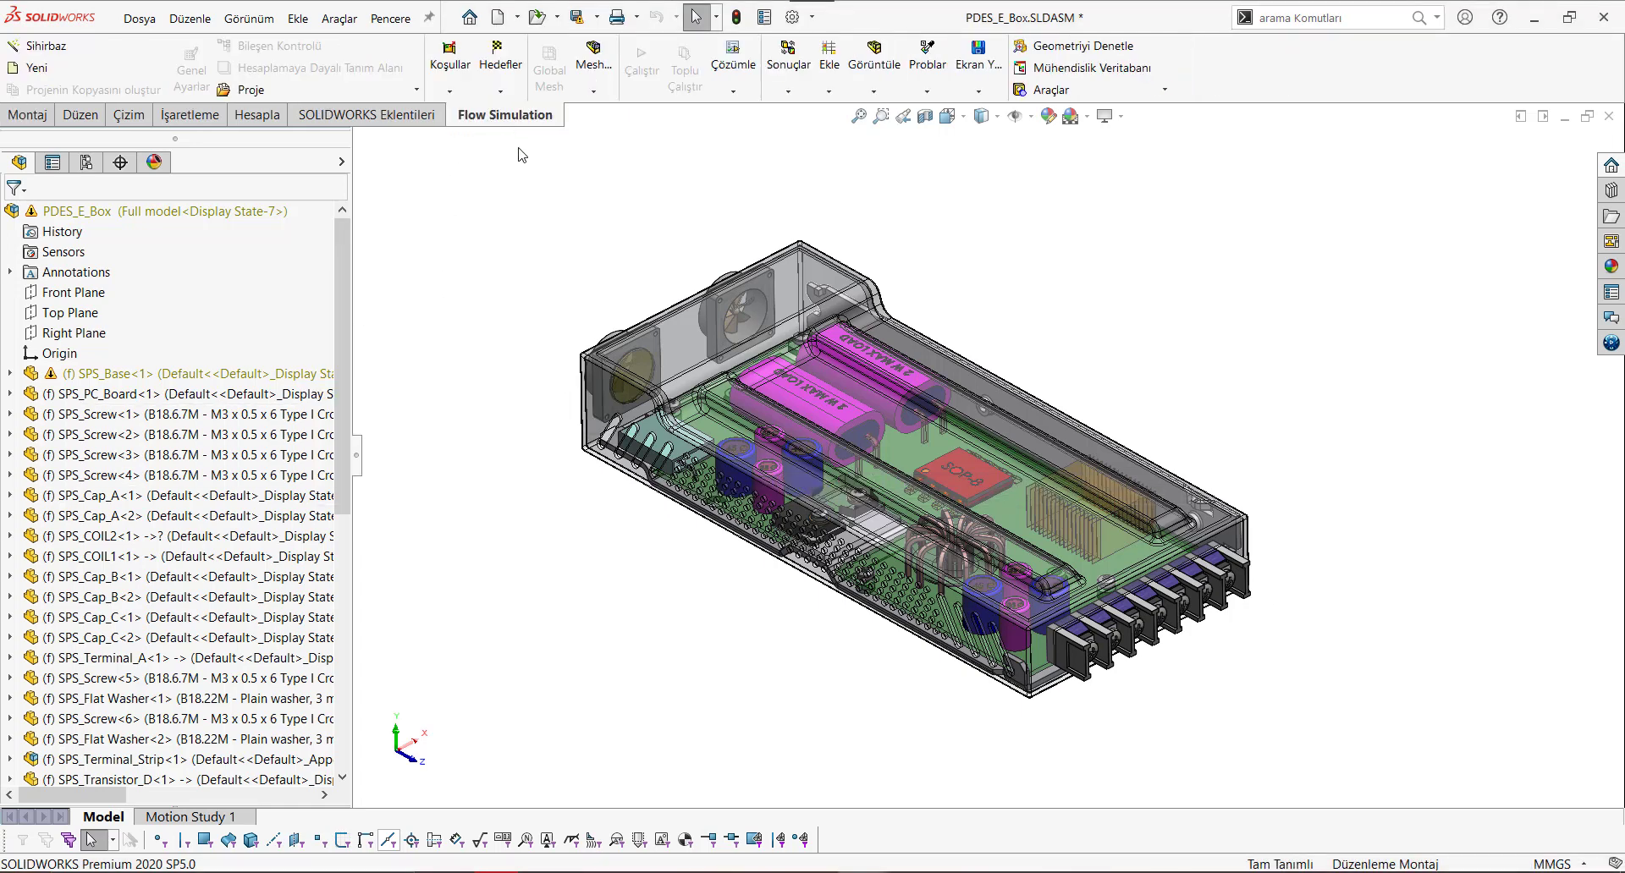
left_click(1040, 73)
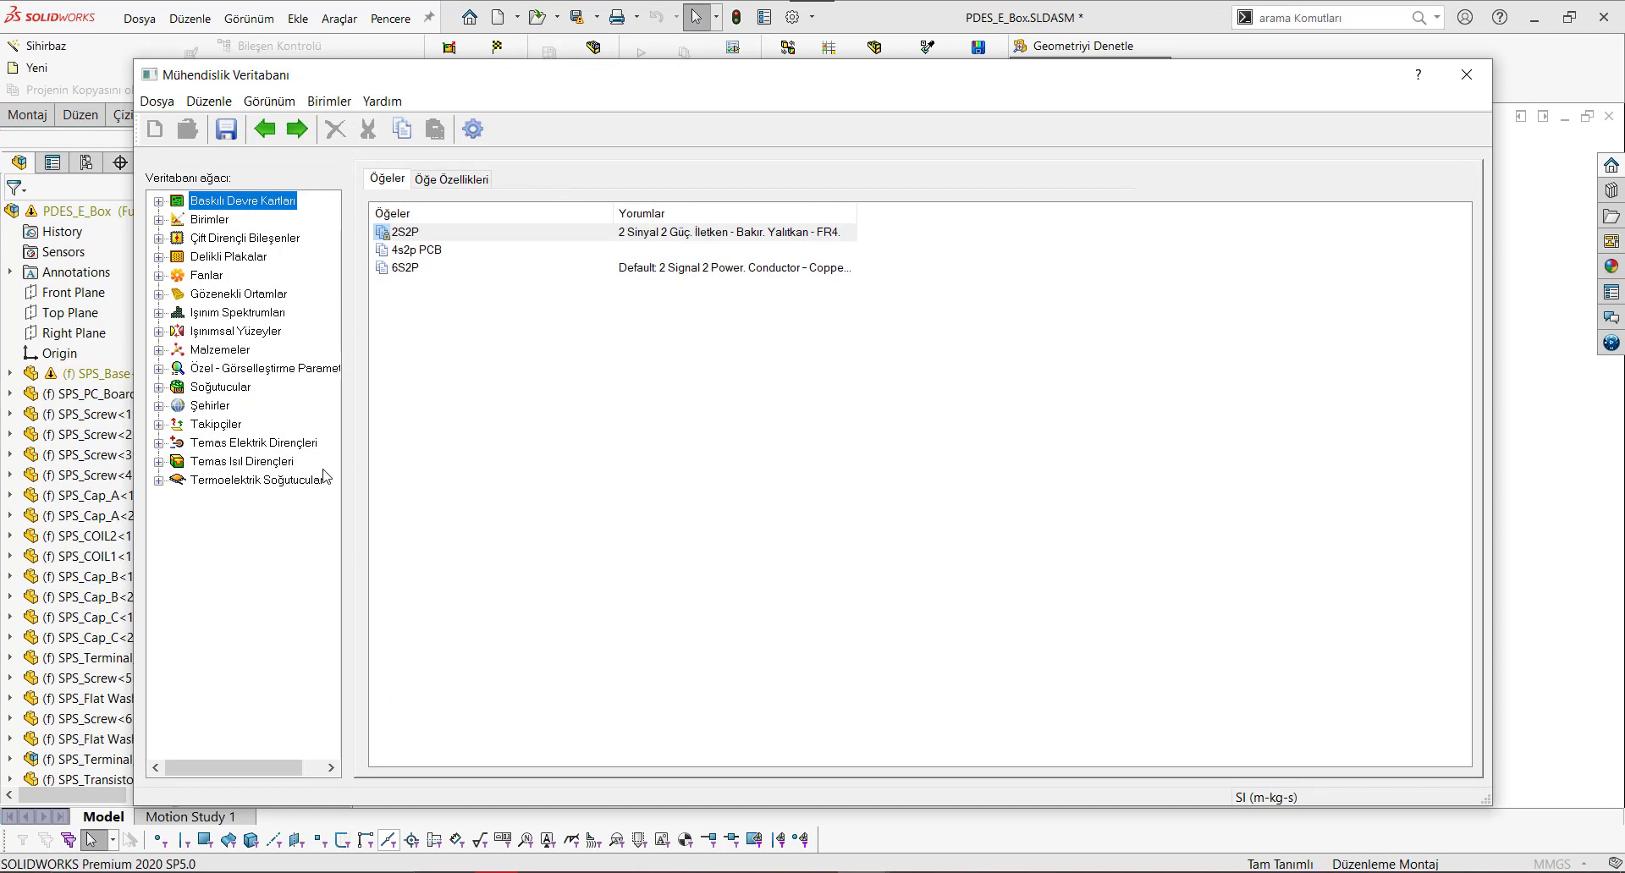
left_click(158, 275)
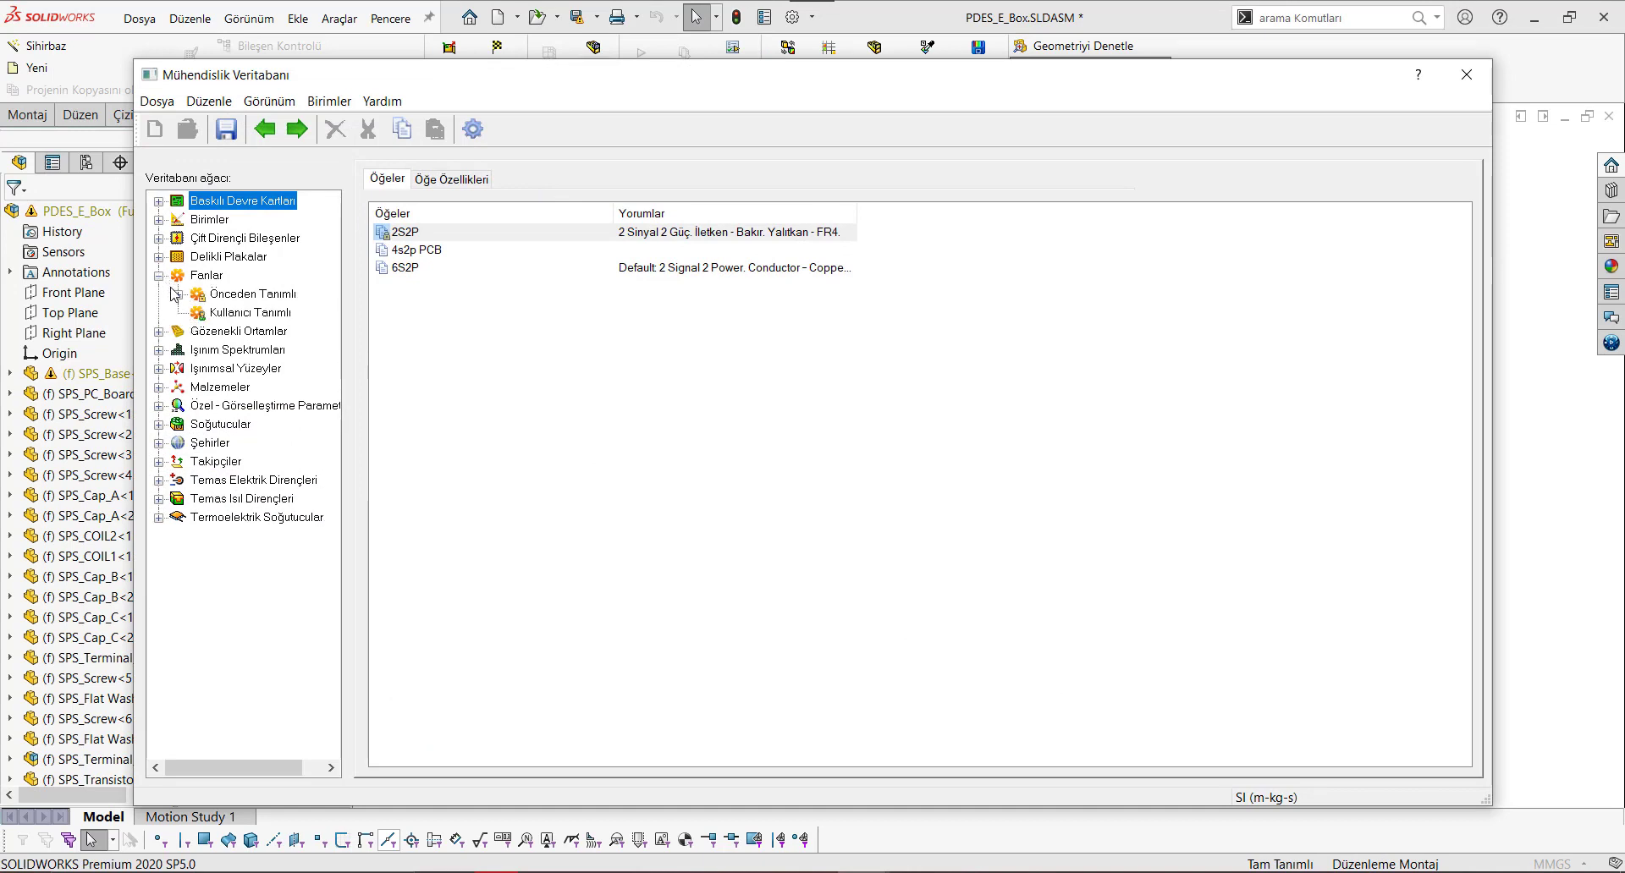
left_click(232, 315)
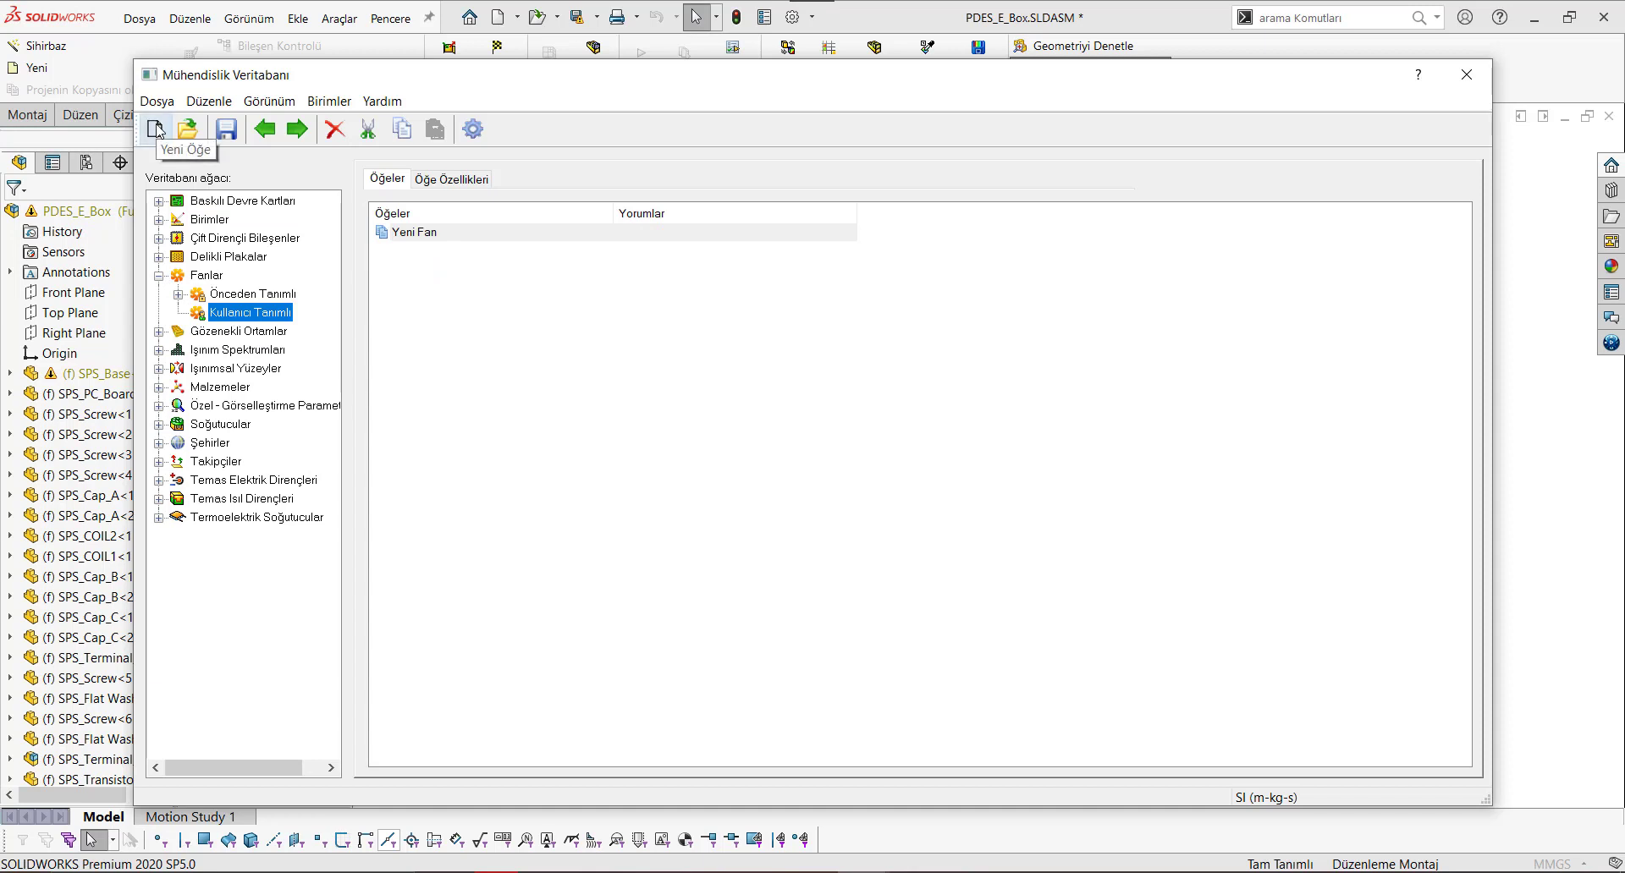
Create a new user-defined fan, Yeni Fan(1), keeping its type as Eksenel (axial).
left_click(156, 130)
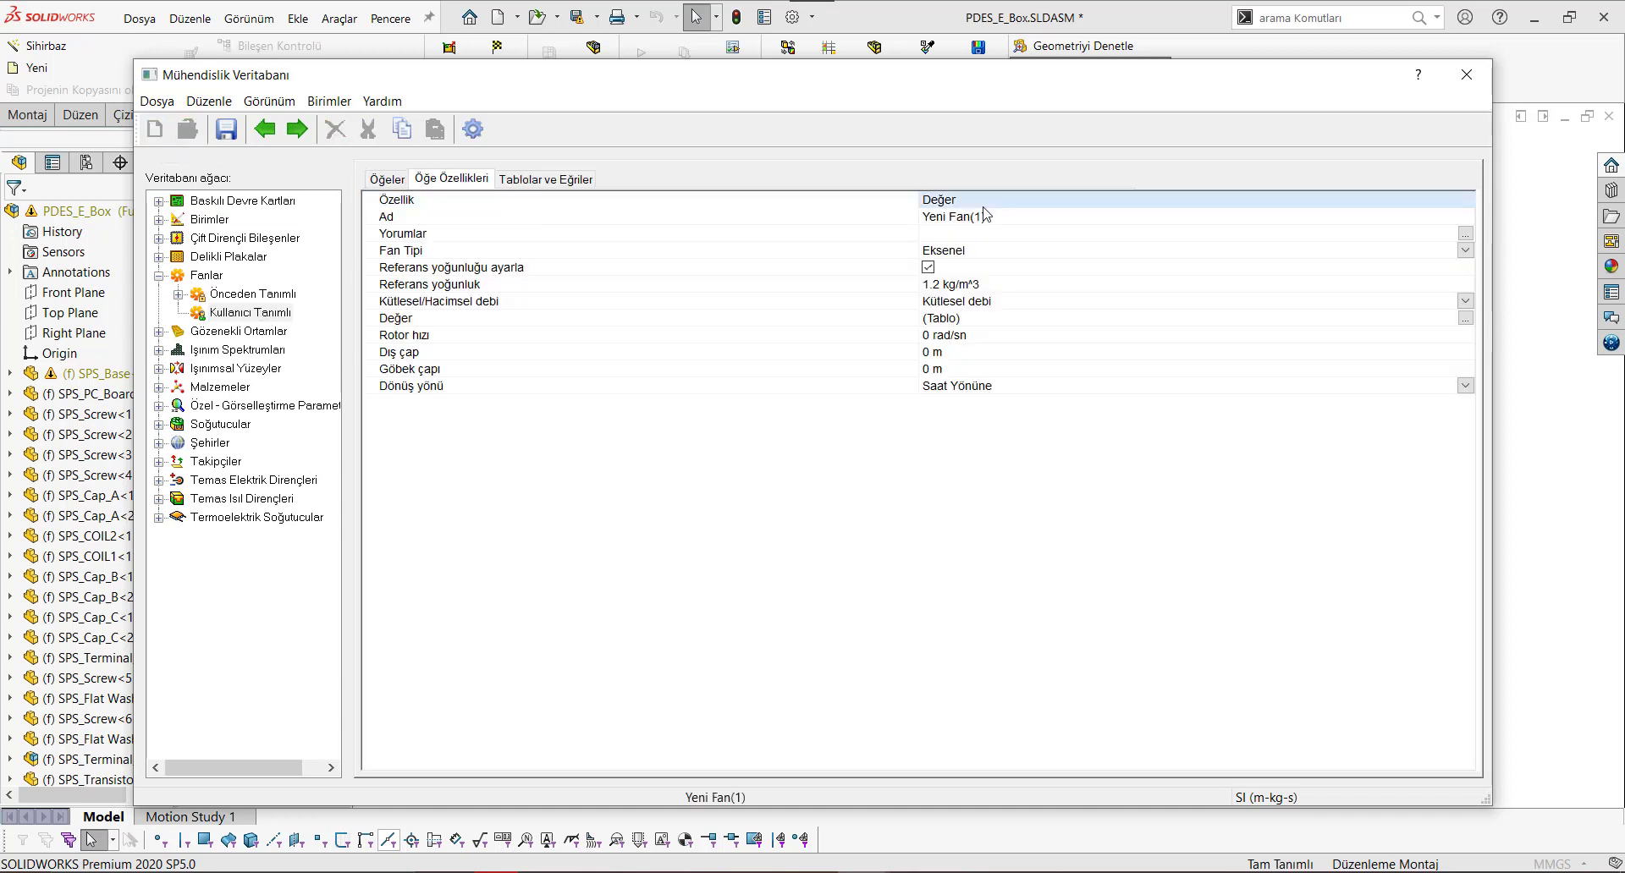
left_click(999, 218)
left_click(1013, 218)
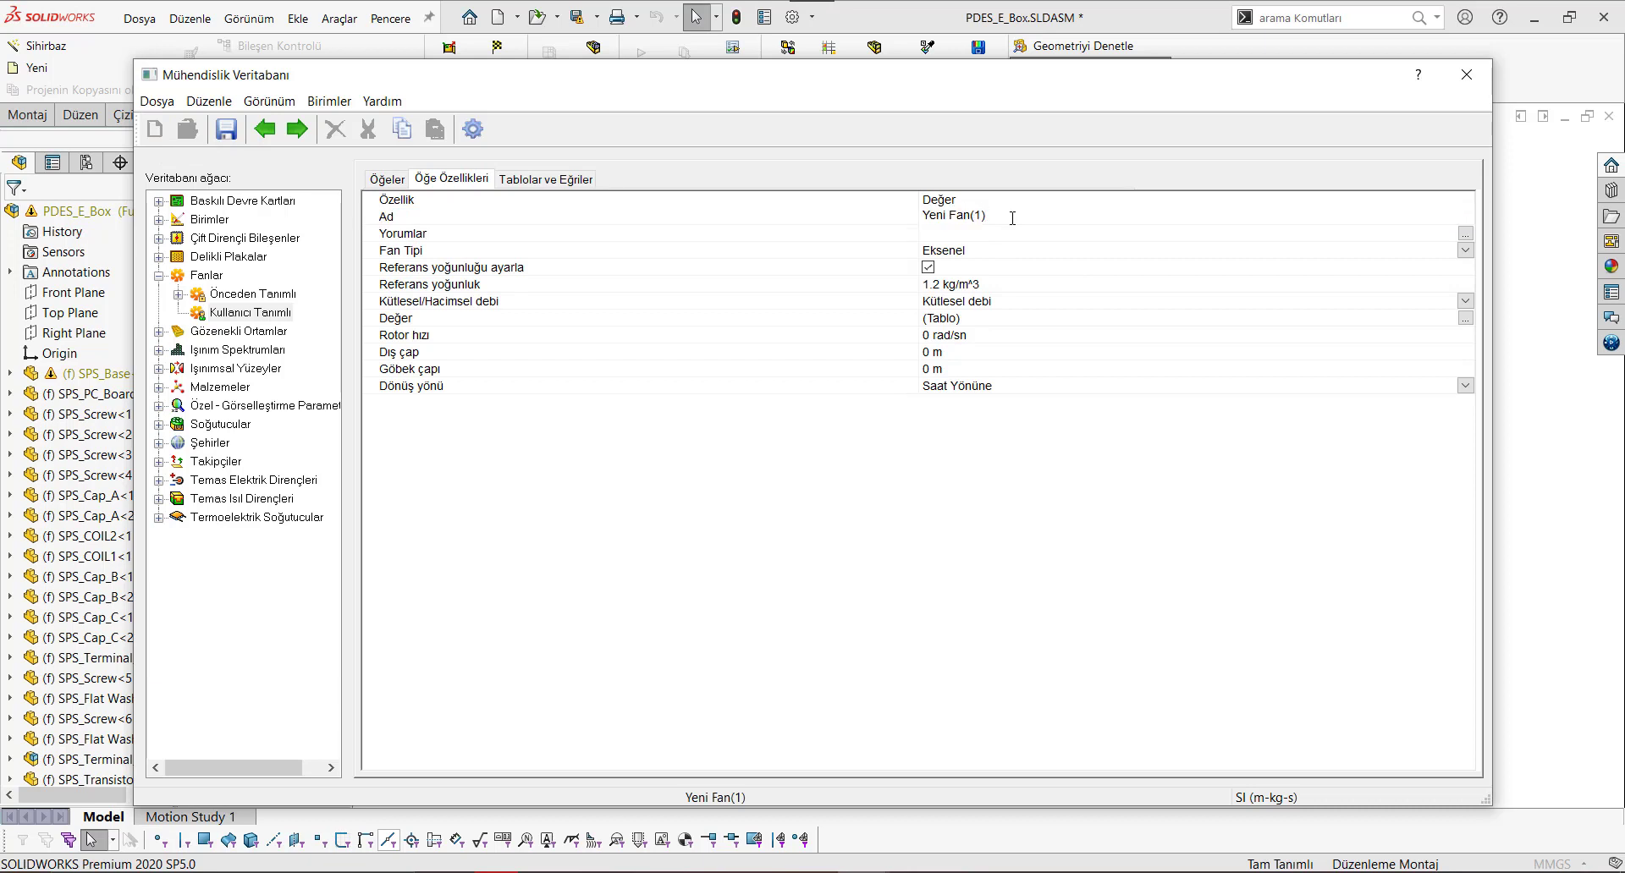
left_click(1005, 252)
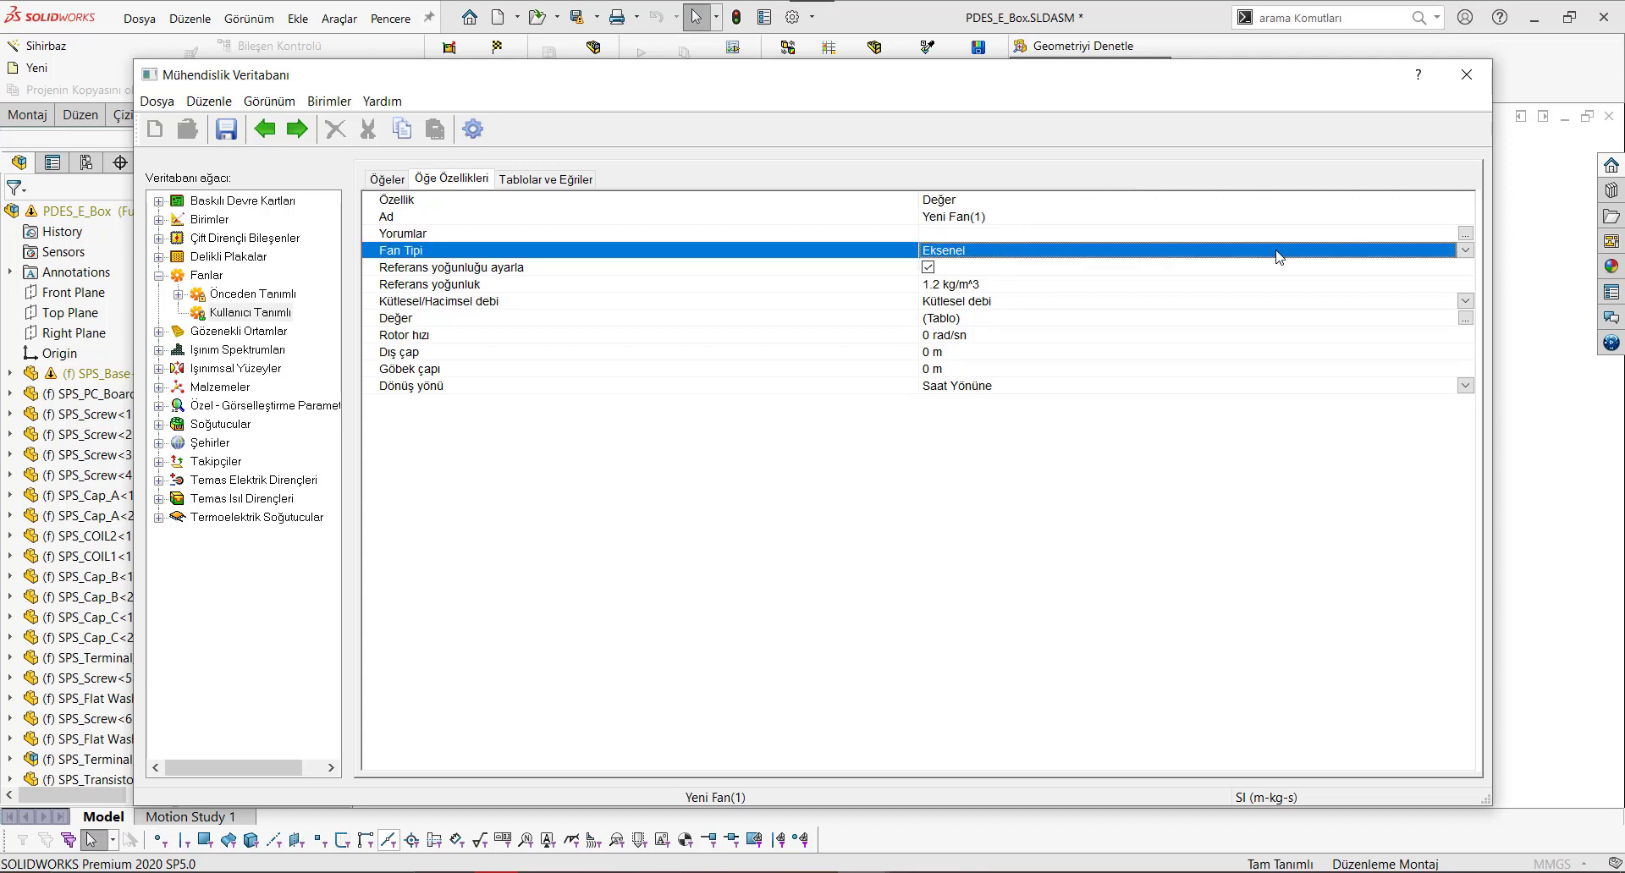
left_click(1466, 250)
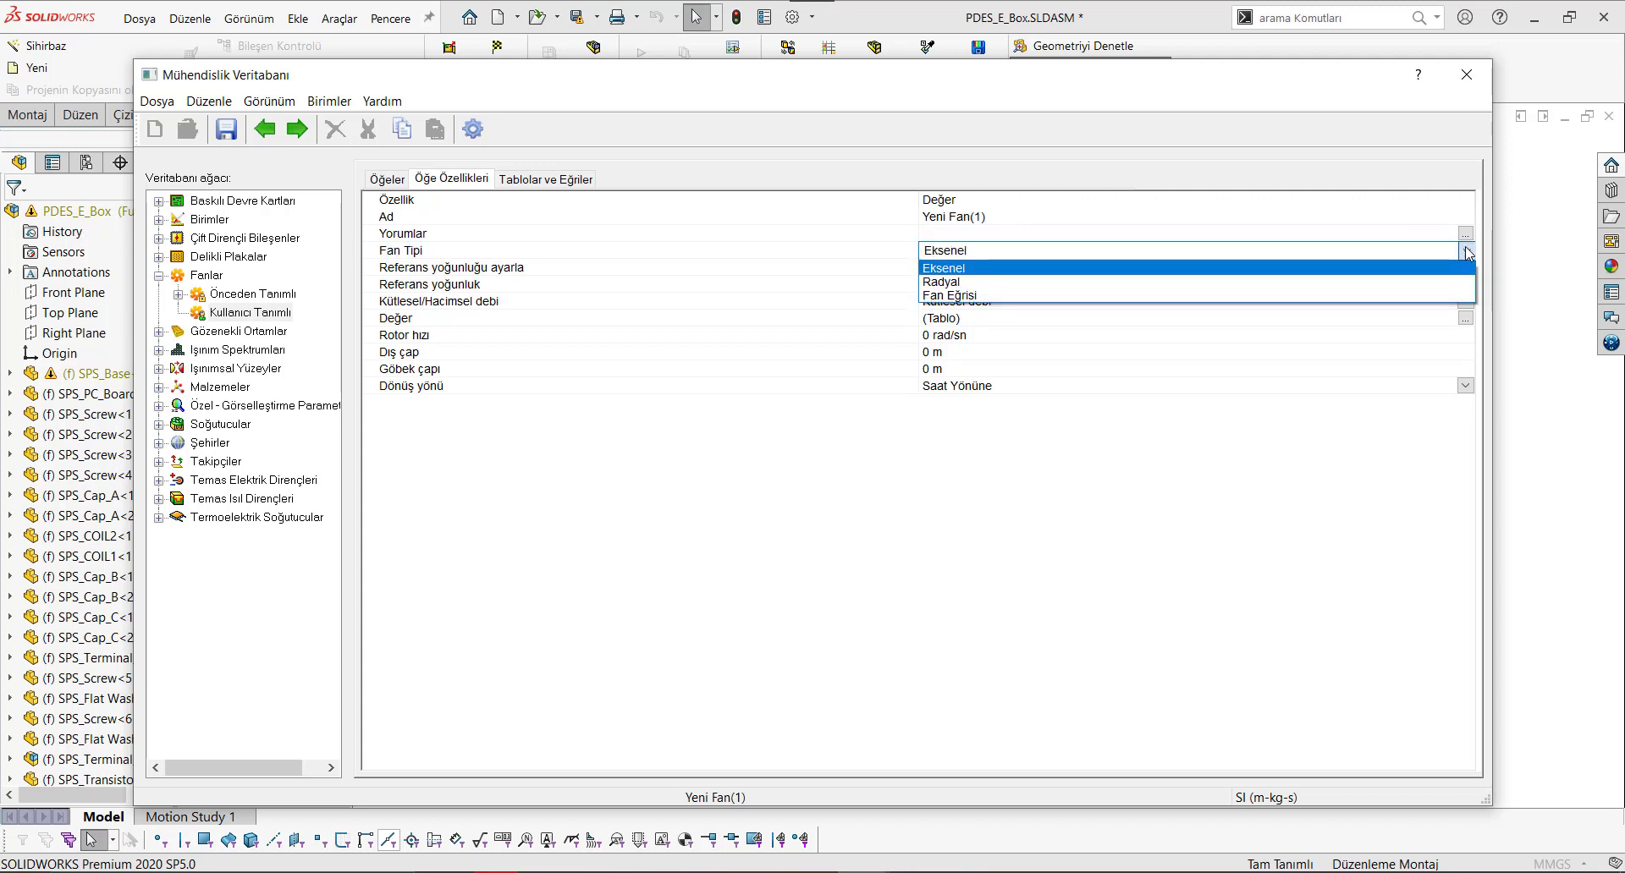
left_click(1466, 249)
Keep the 1.2 kg/m^3 reference density and Kütlesel debi flow type, reviewing speed and diameter rows.
left_click(991, 288)
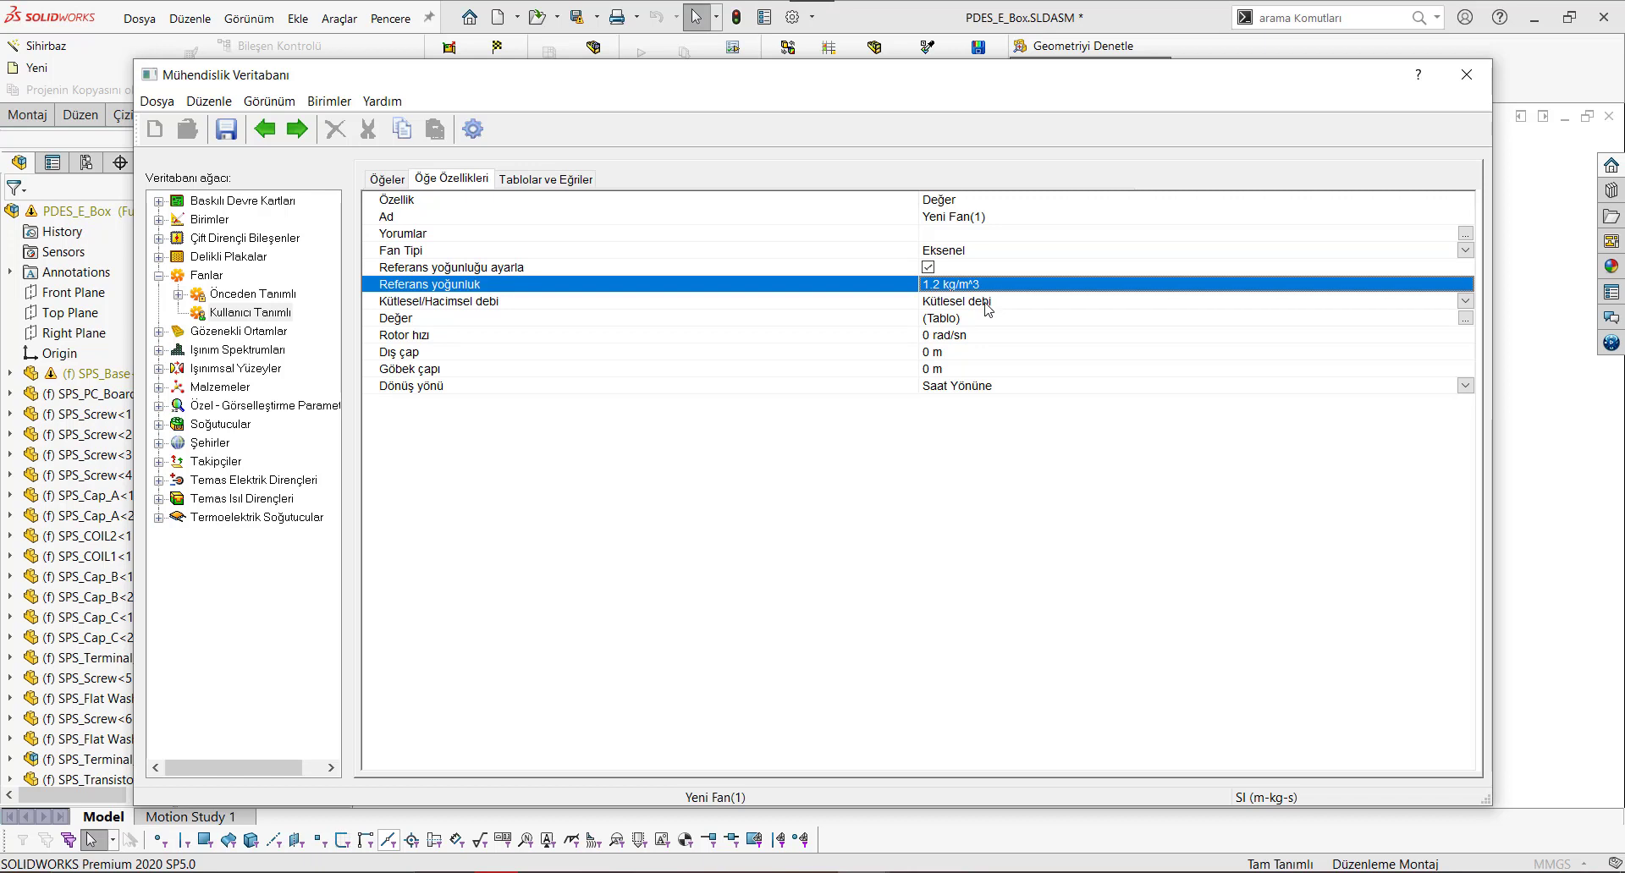
left_click(987, 305)
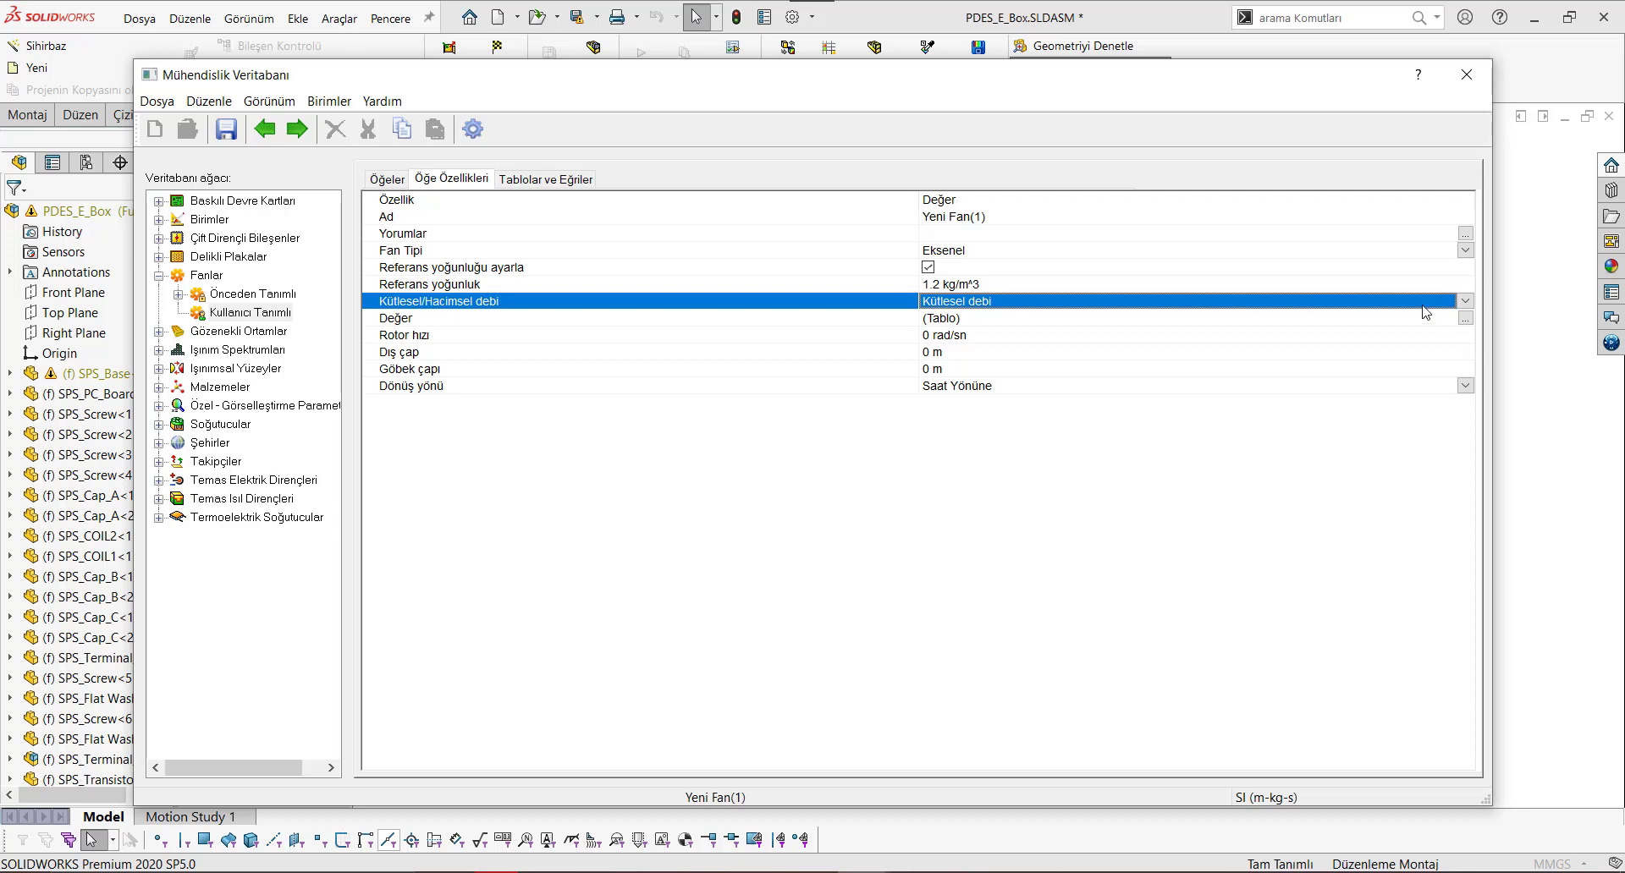
left_click(1466, 302)
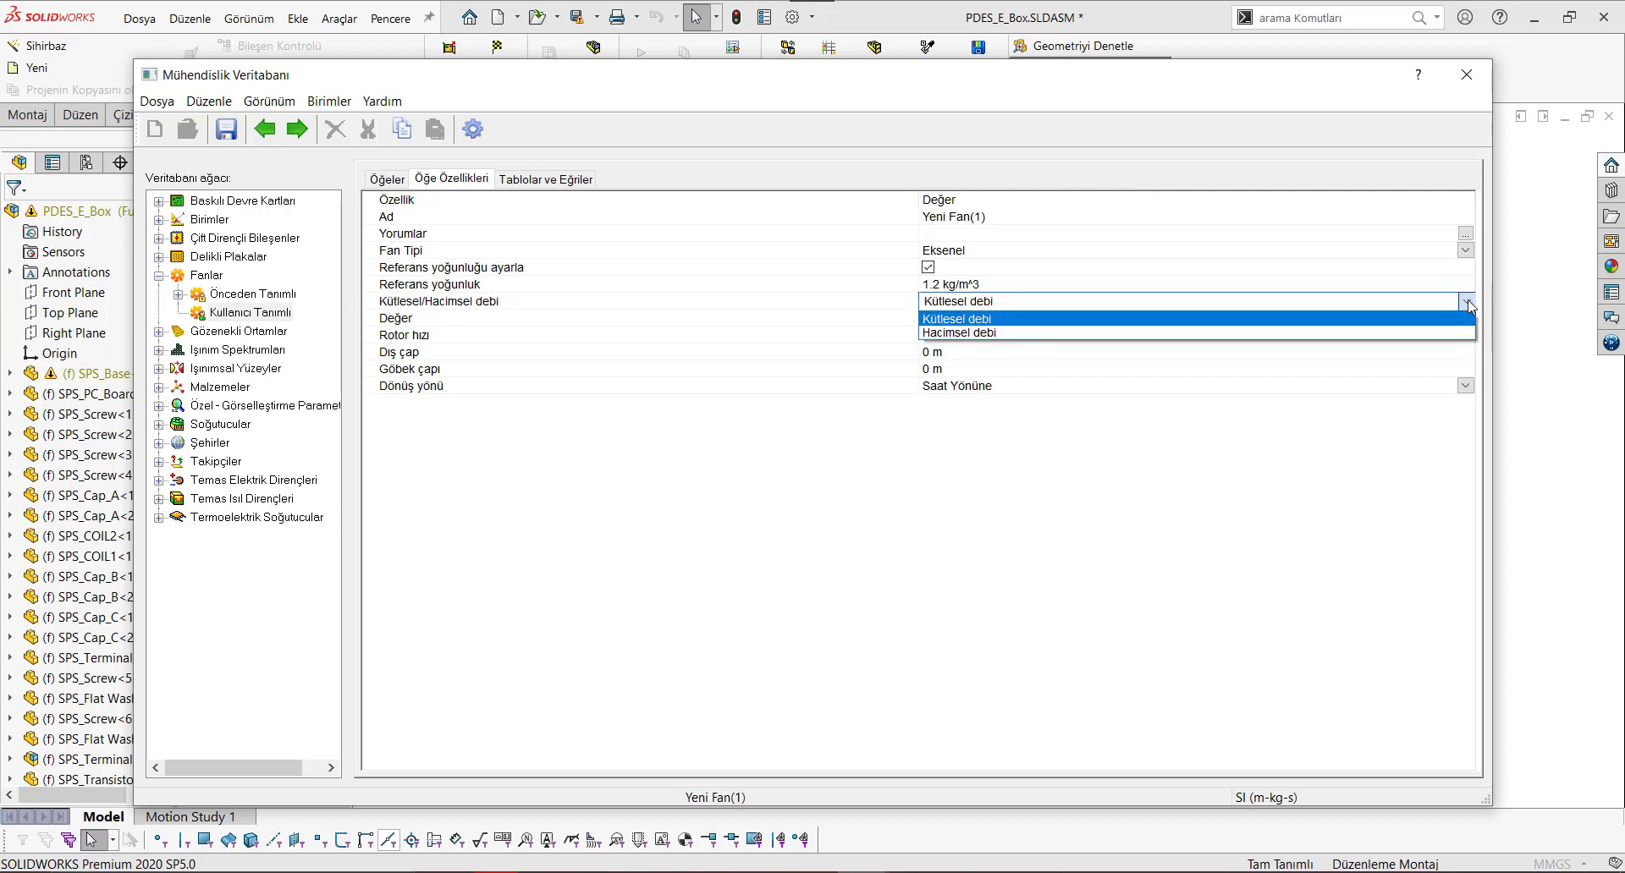
left_click(1469, 307)
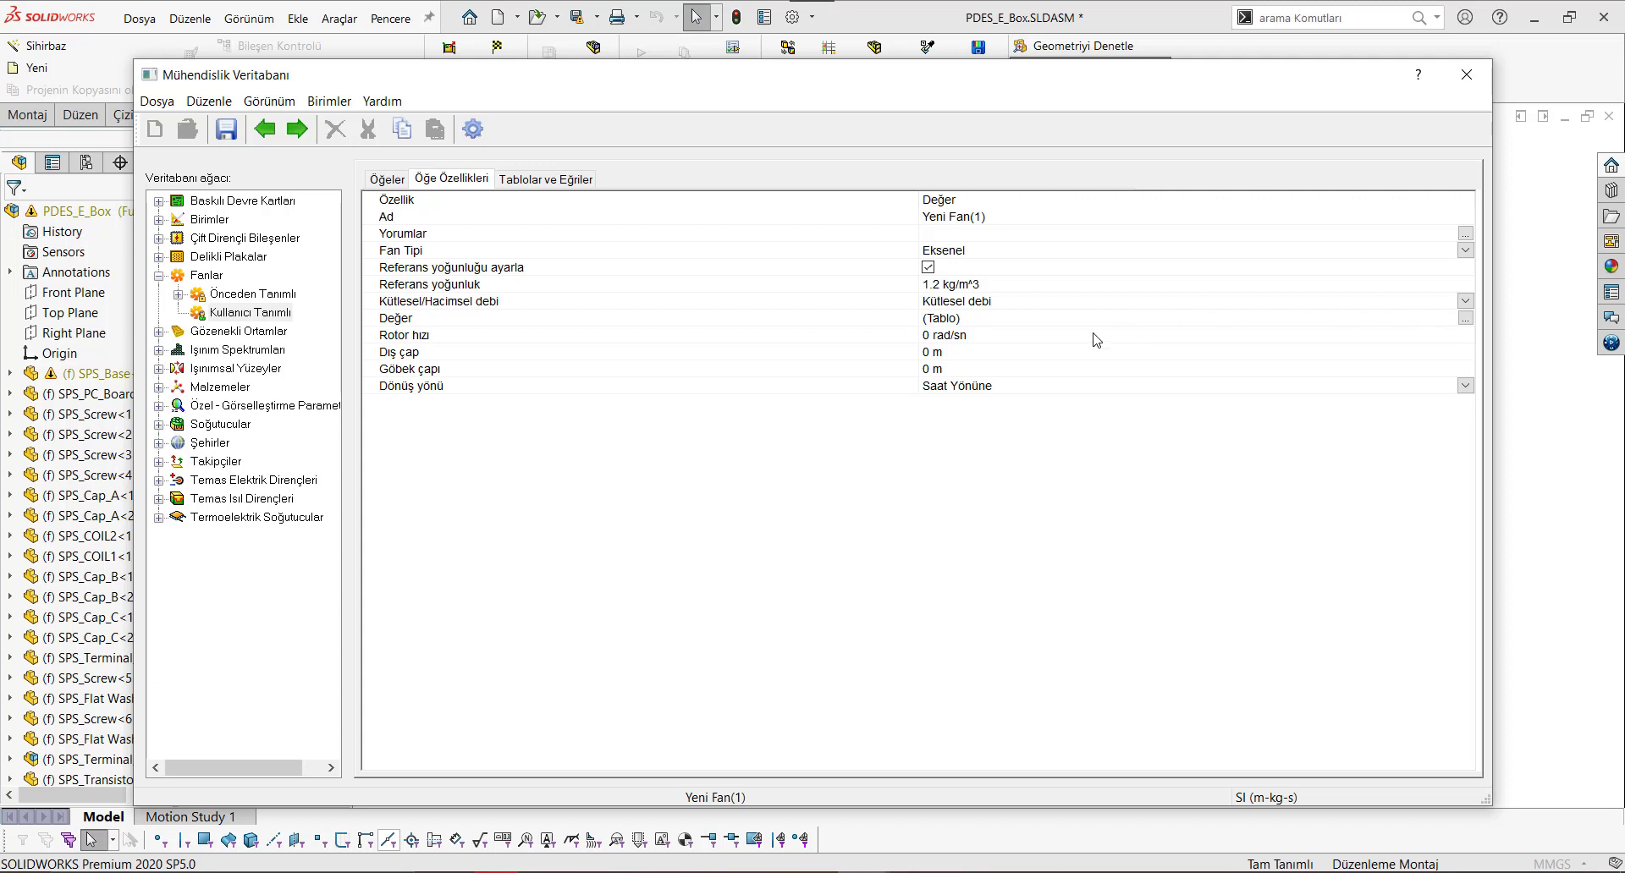
left_click(1038, 338)
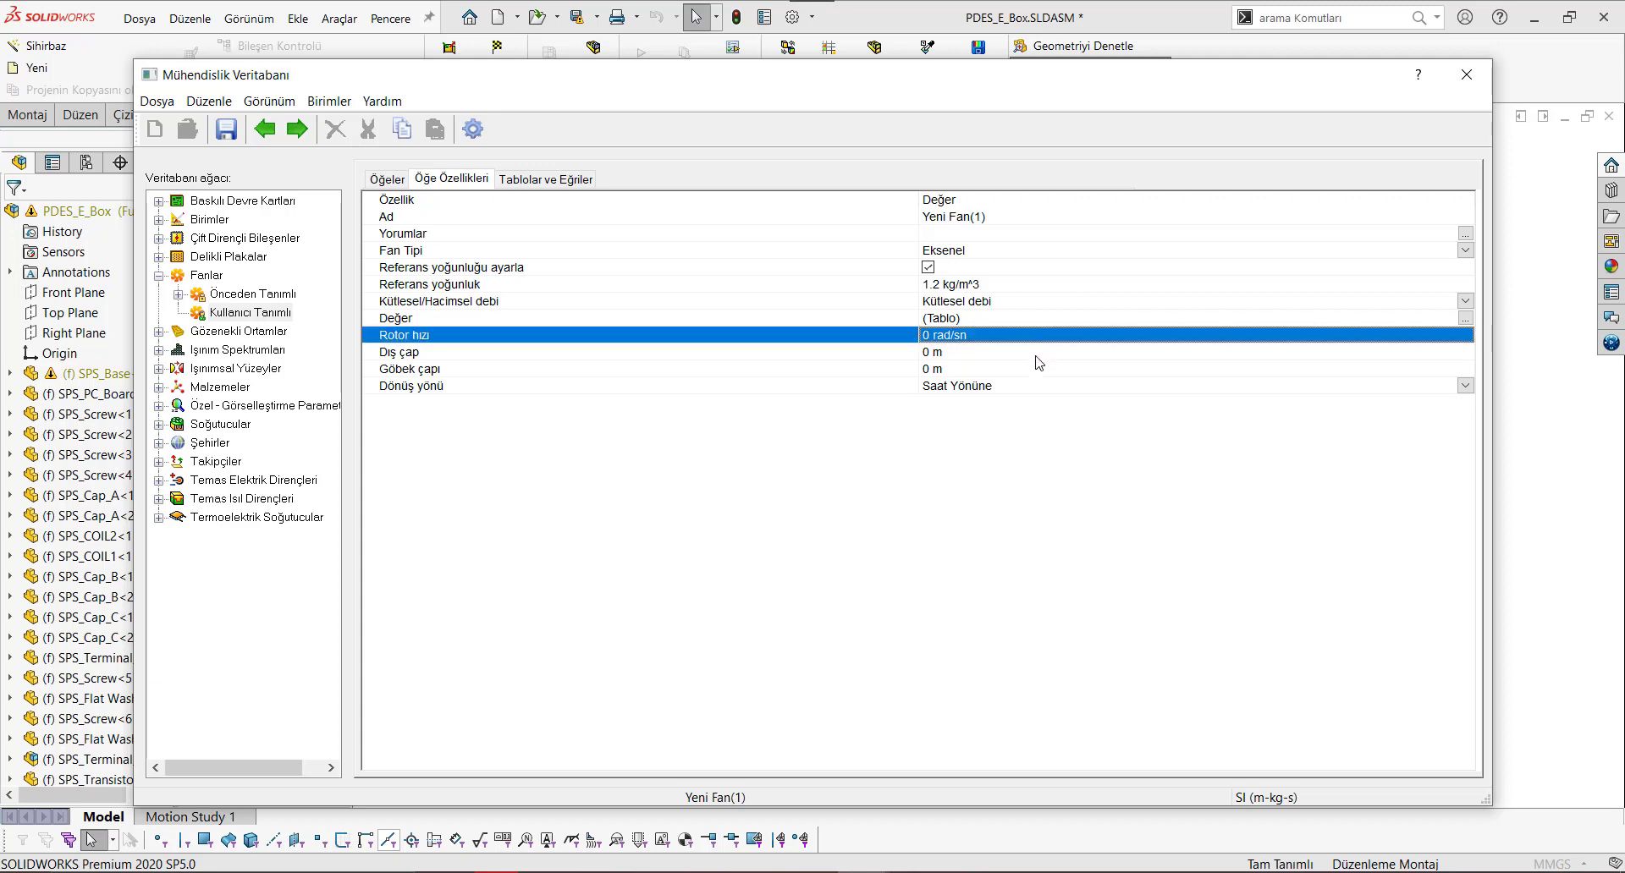
left_click(1036, 356)
left_click(1038, 372)
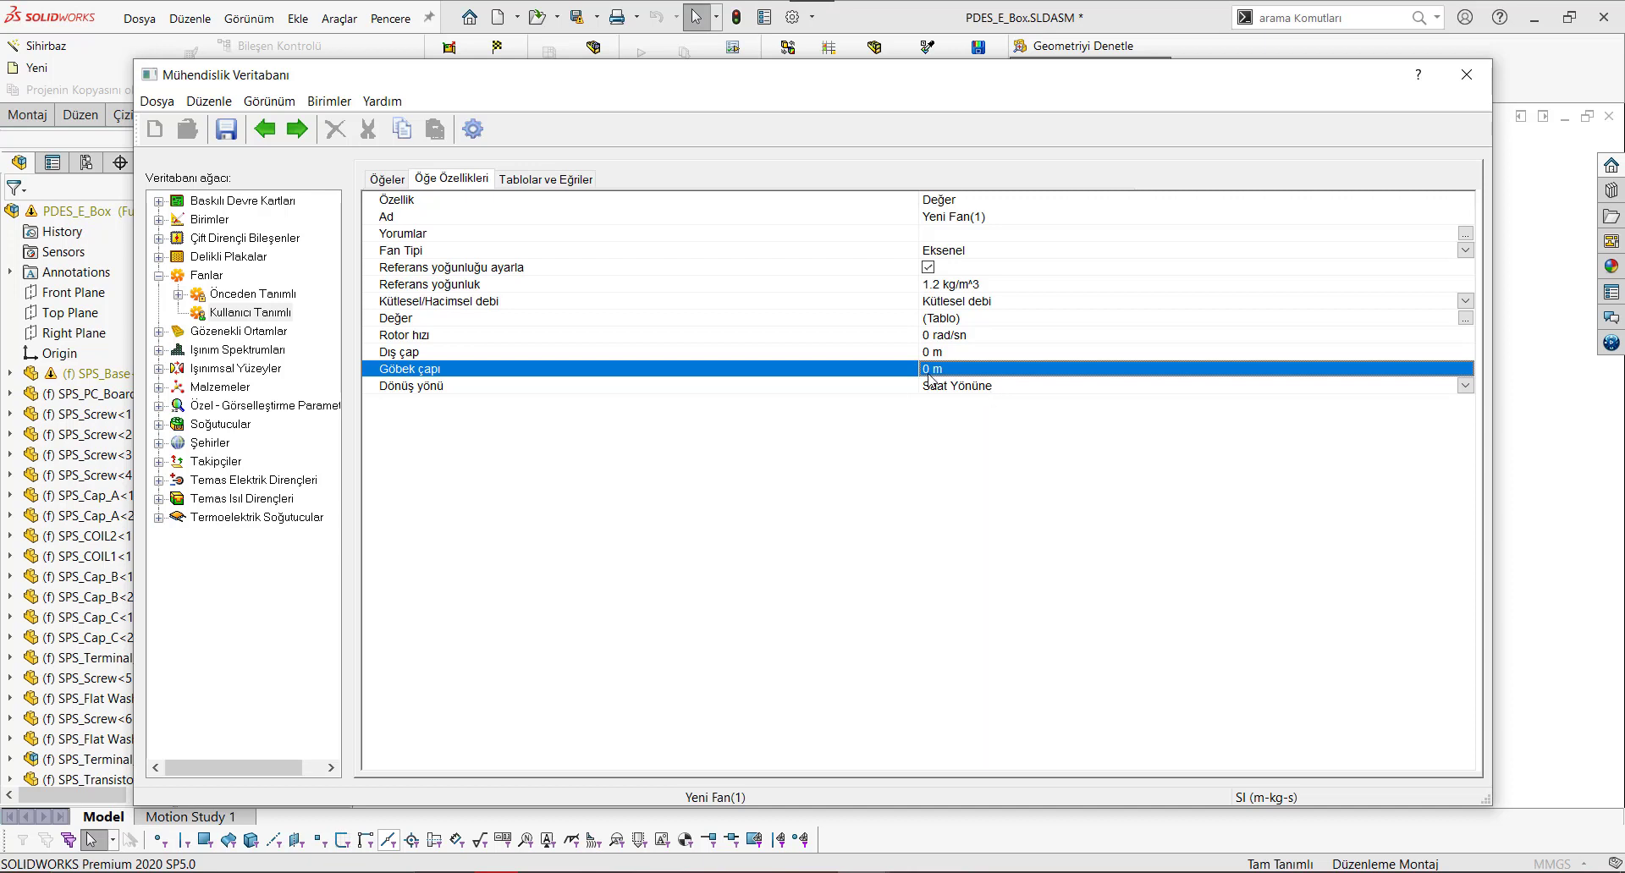
left_click(945, 318)
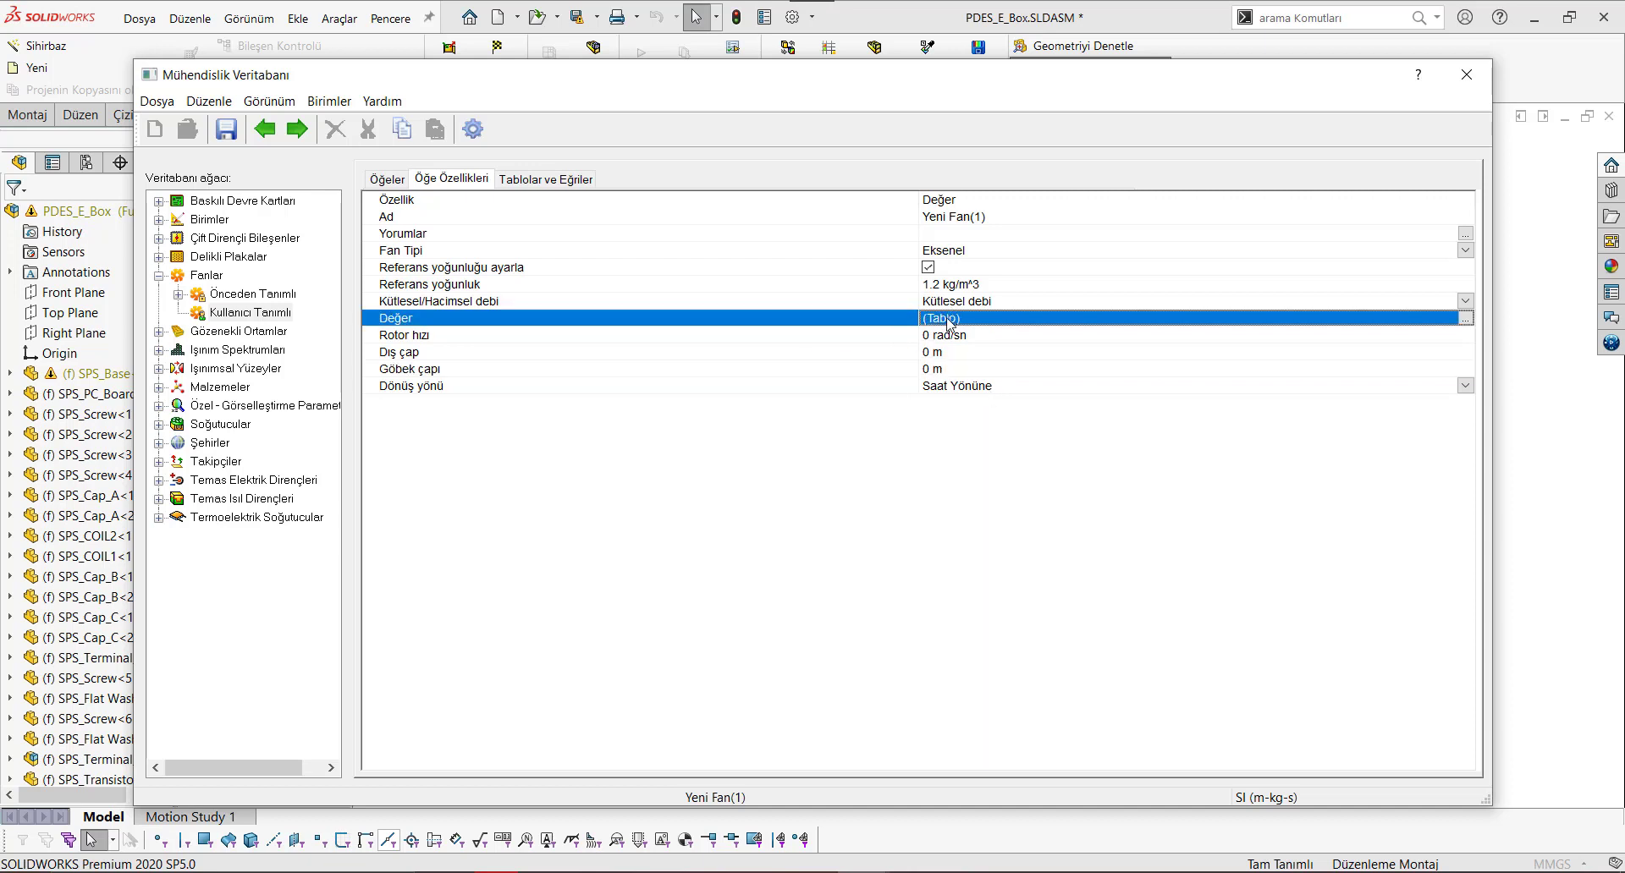
Inspect the fan's Tablolar ve Eğriler table, then return to Öğe Özellikleri.
left_click(569, 179)
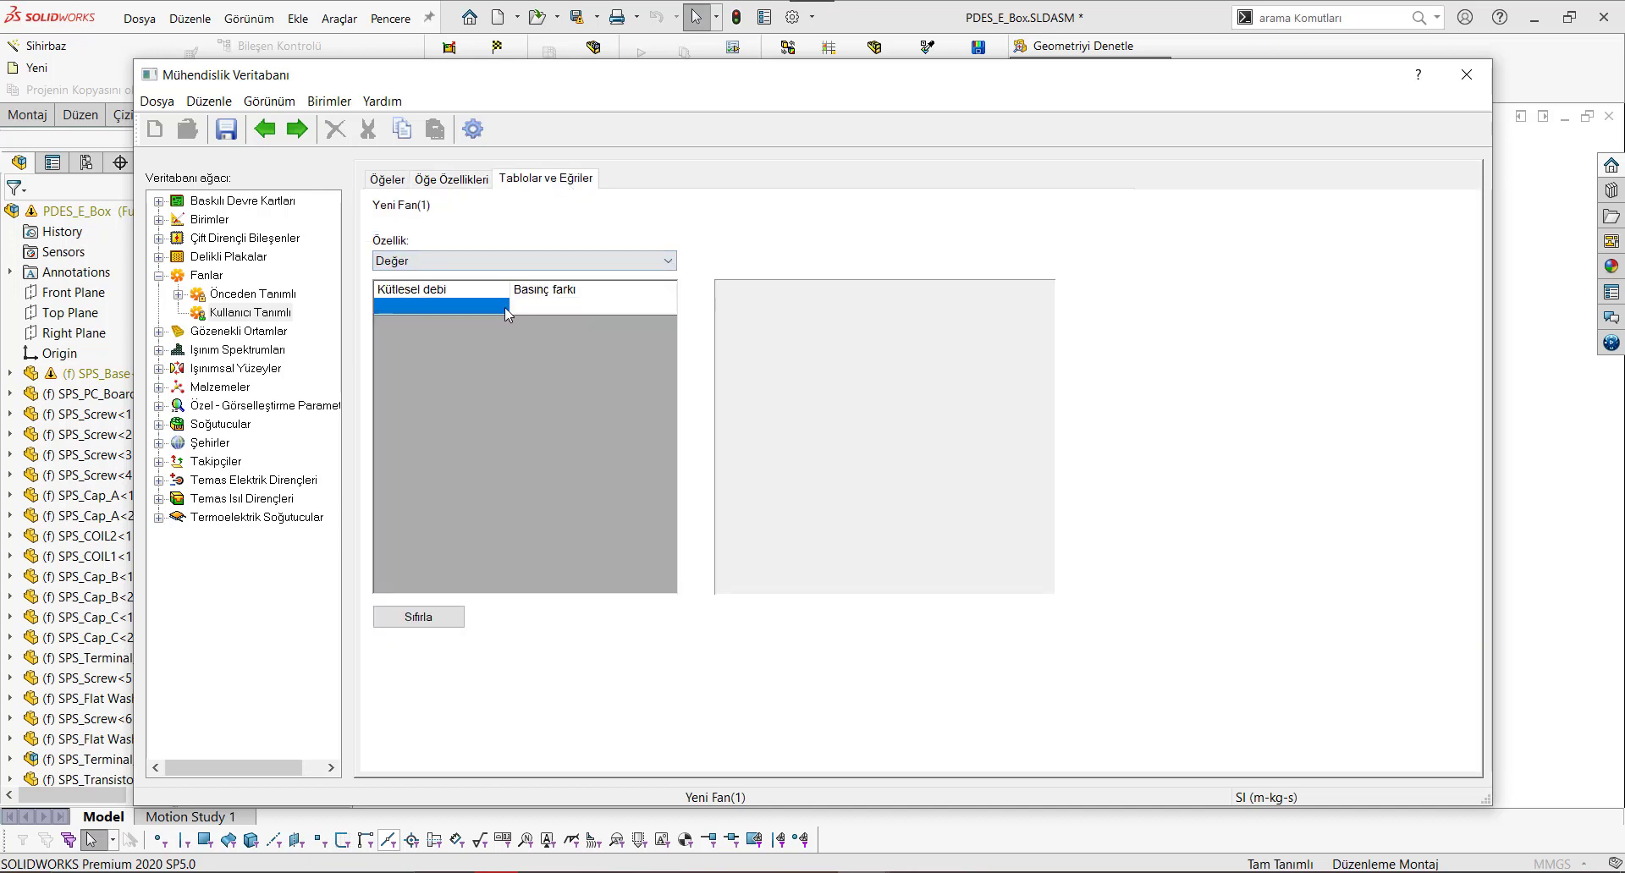
left_click(574, 262)
left_click(575, 267)
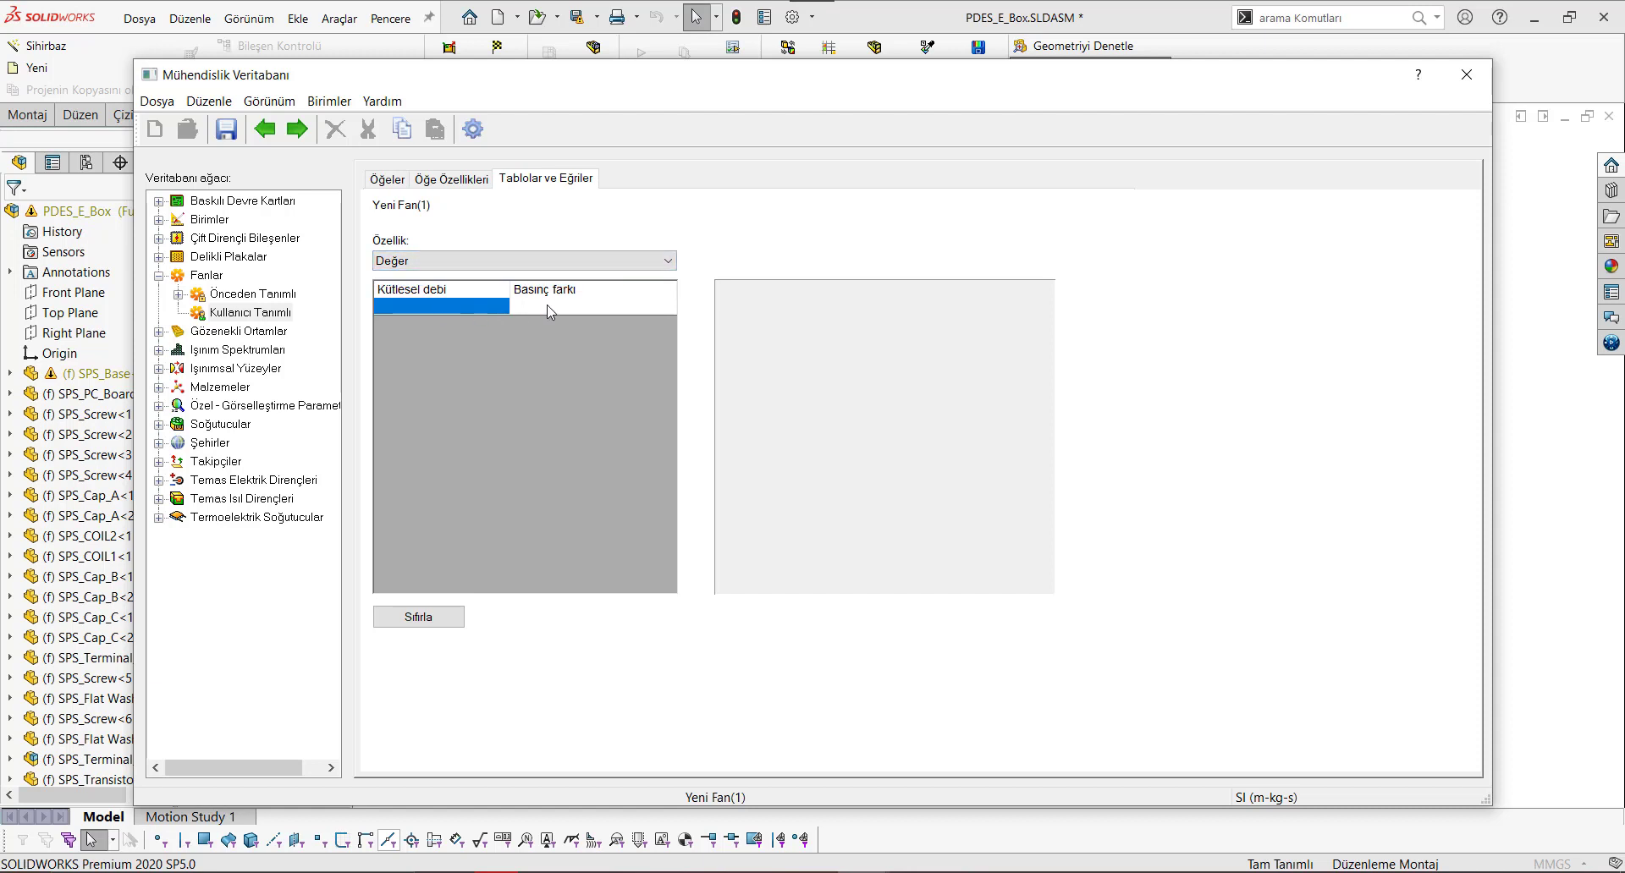
left_click(452, 180)
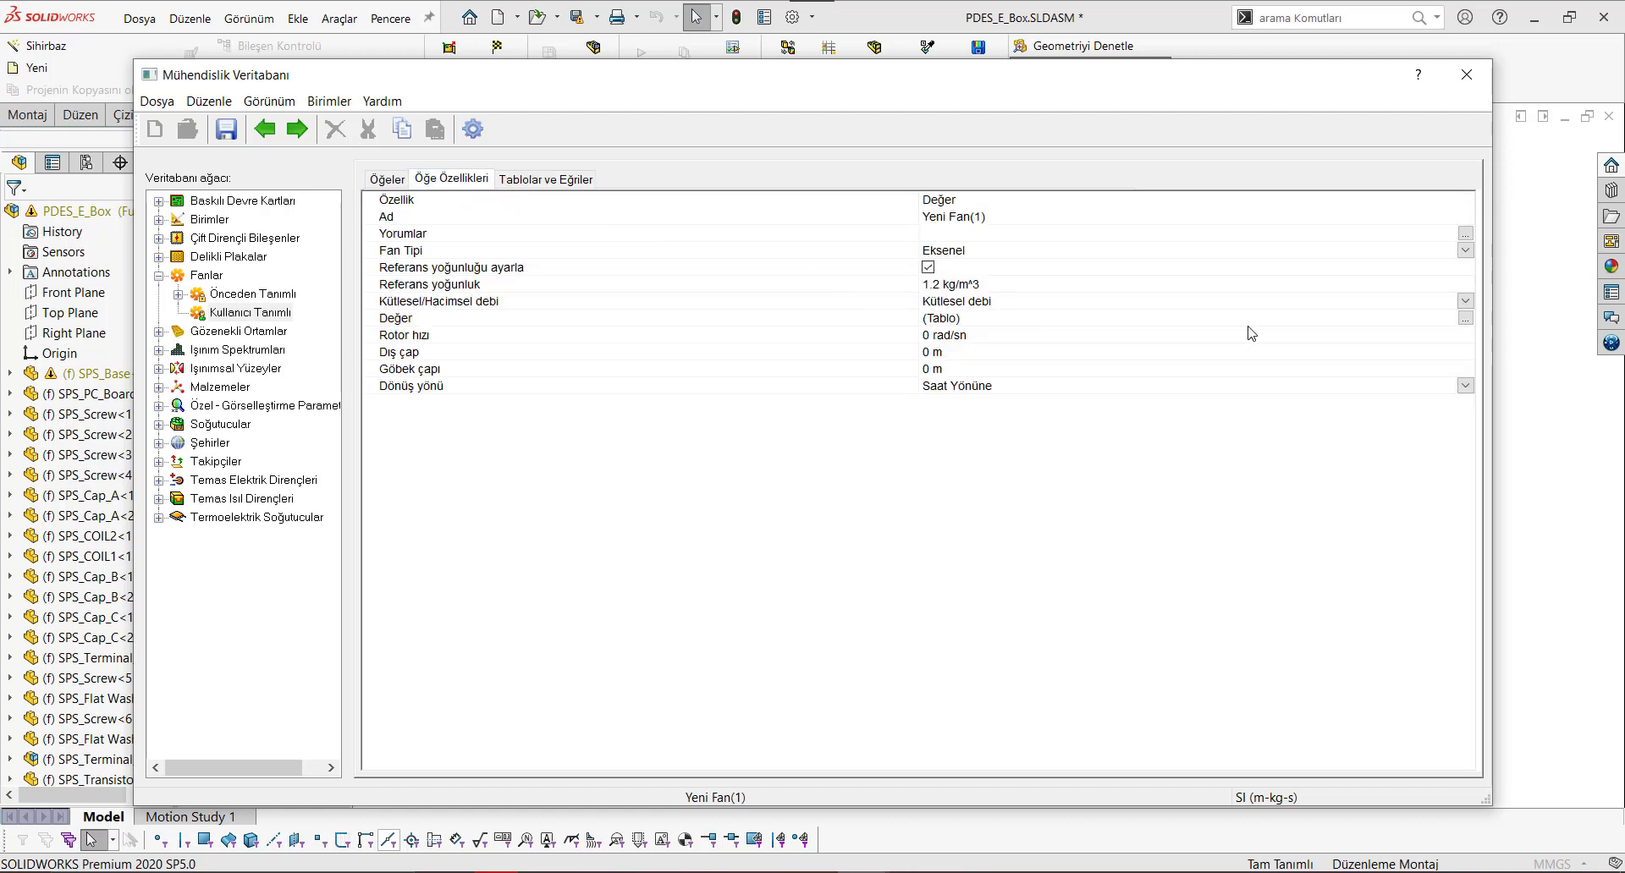
Switch the fan's flow type to Hacimsel debi and open its flow–pressure table.
left_click(1467, 302)
left_click(1466, 302)
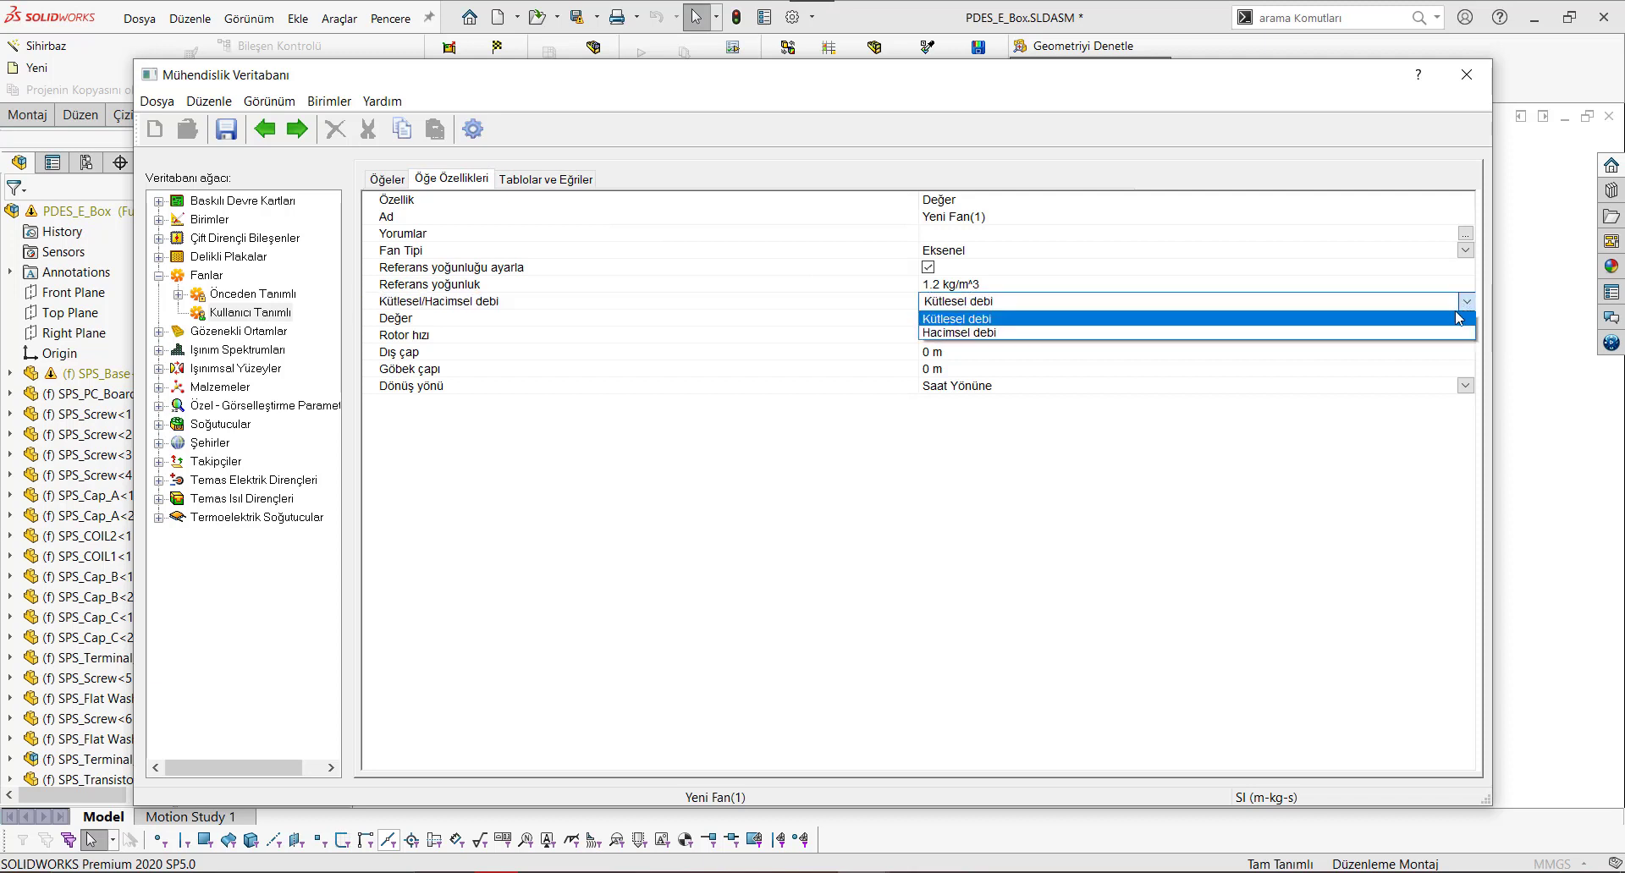
left_click(1456, 332)
left_click(546, 179)
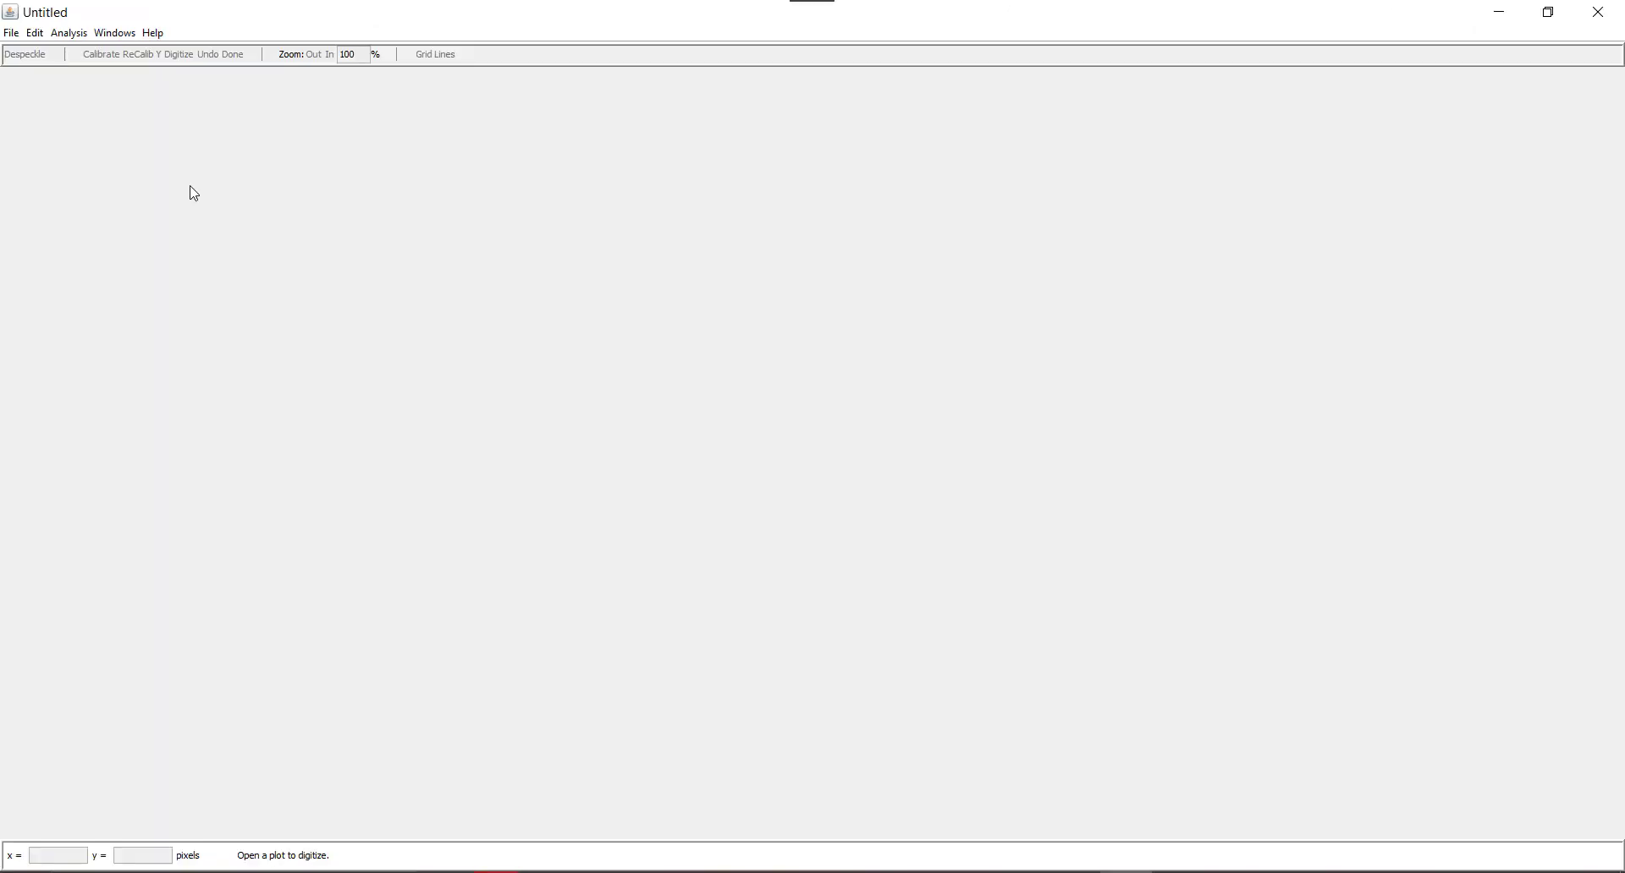
Load the Desktop datasheet image 2021-03-09_14h23_51.png into Plot Digitizer.
left_click(10, 34)
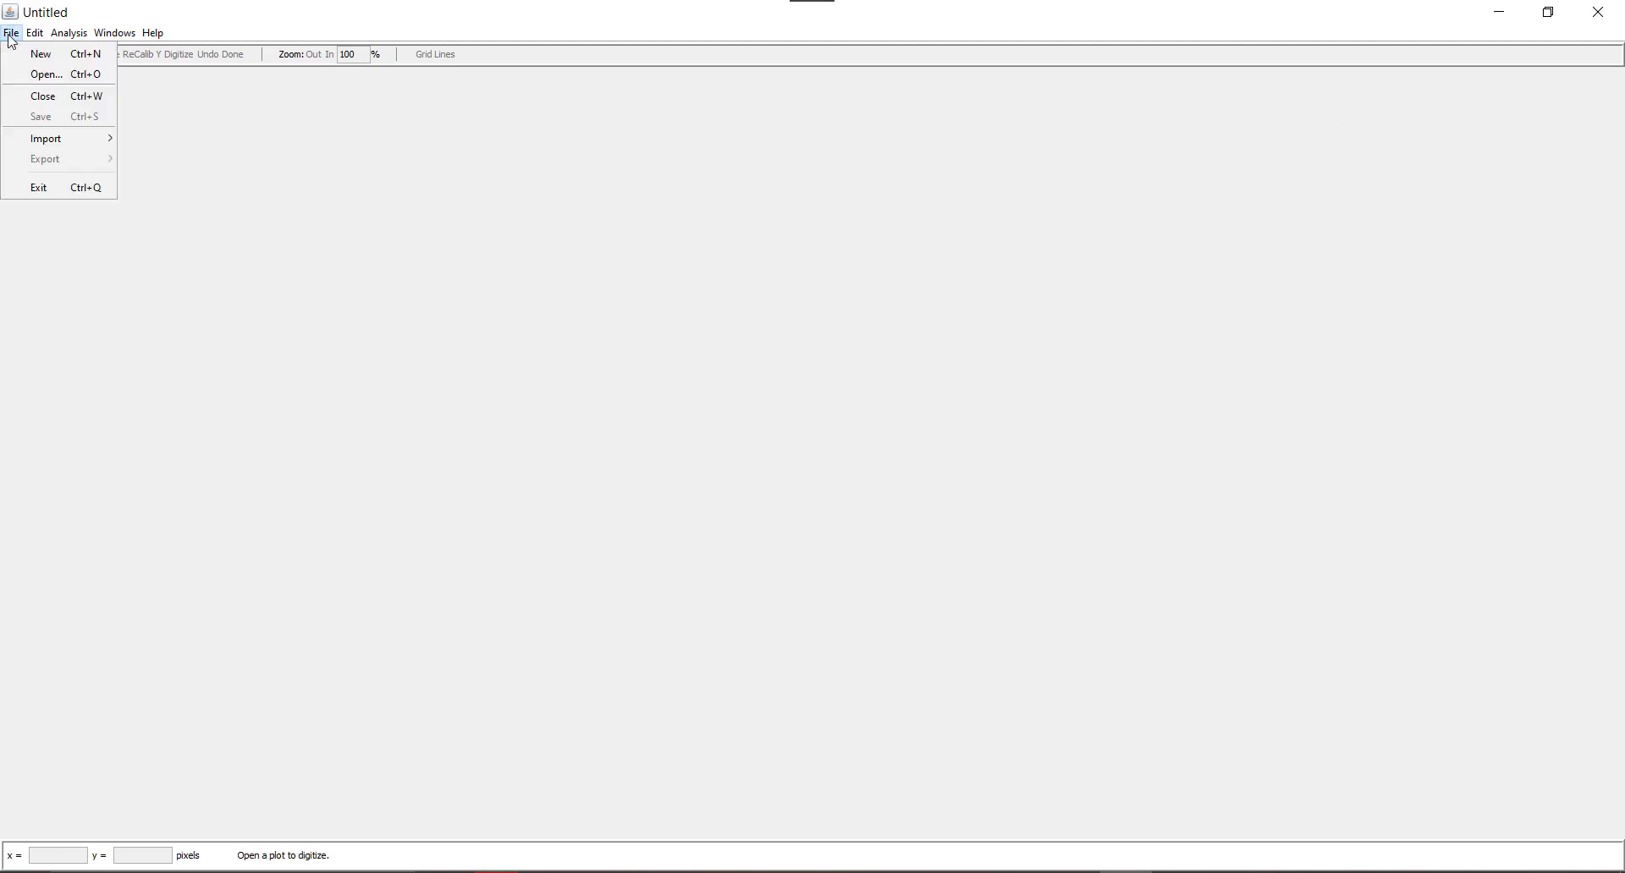
left_click(26, 74)
scroll(330, 269, "down", 1)
scroll(423, 254, "up", 1)
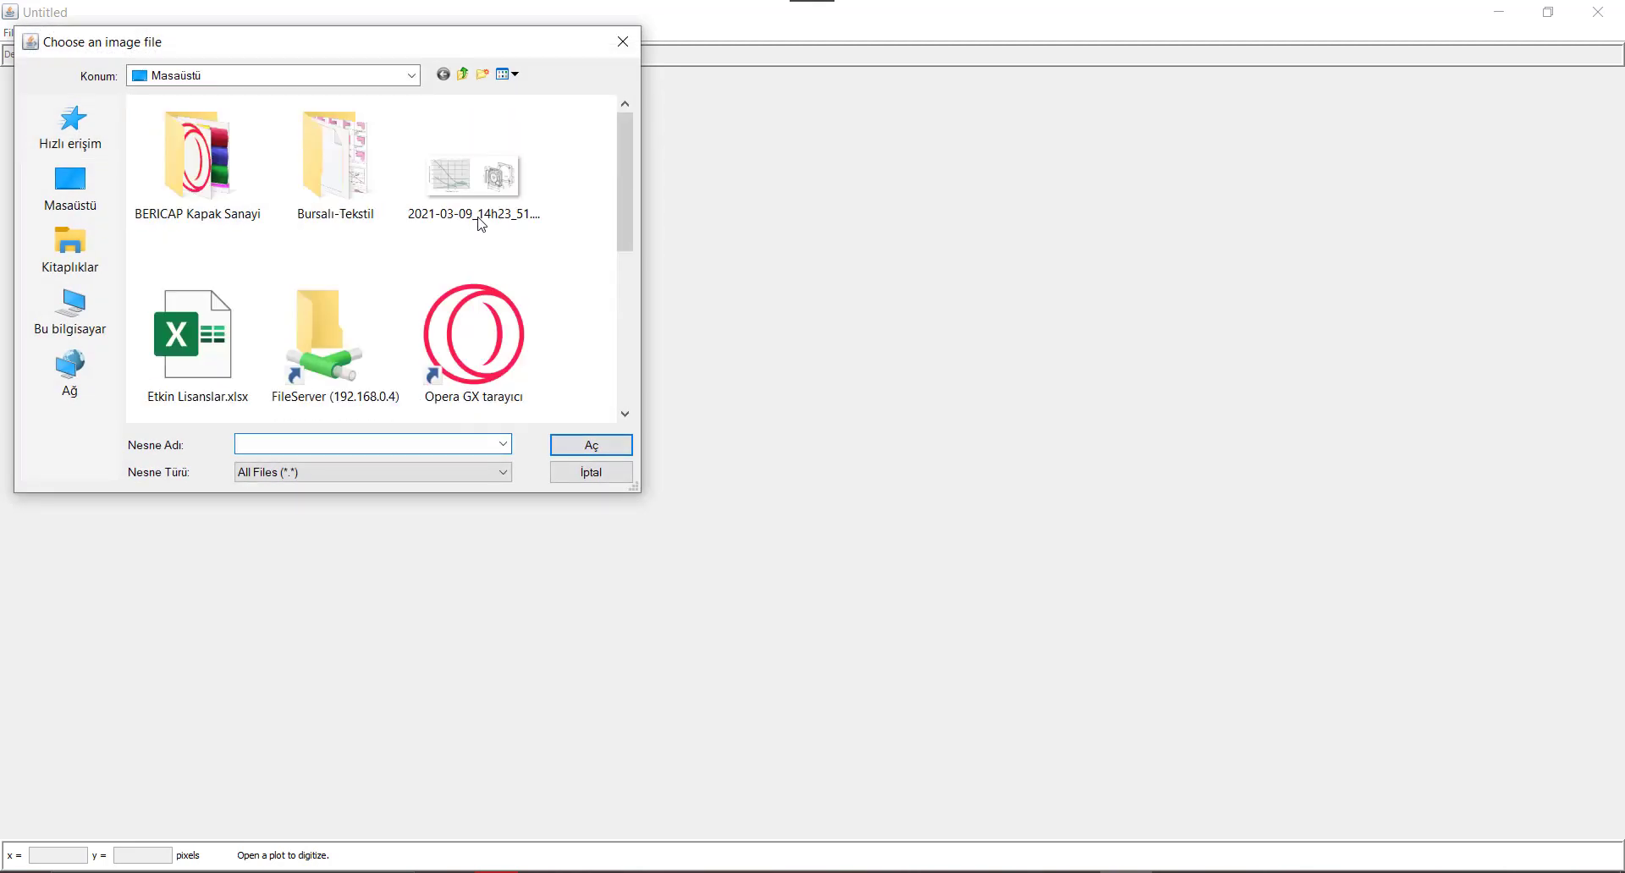
left_click(482, 222)
left_click(575, 447)
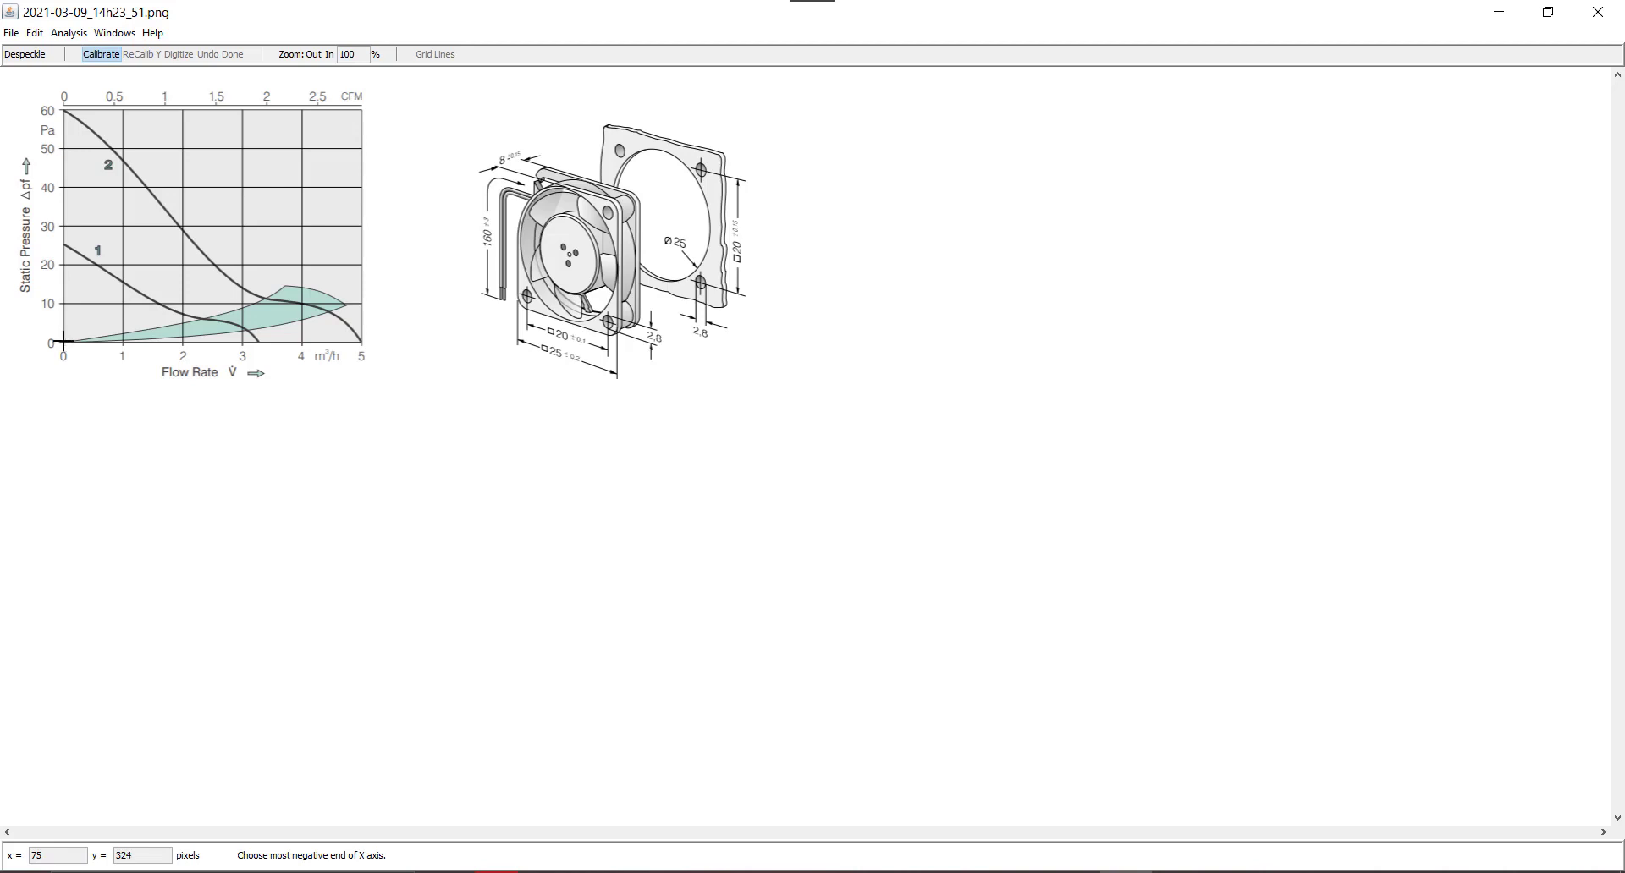
Calibrate the chart origin with 0 as both the X and Y axis minimum.
left_click(63, 341)
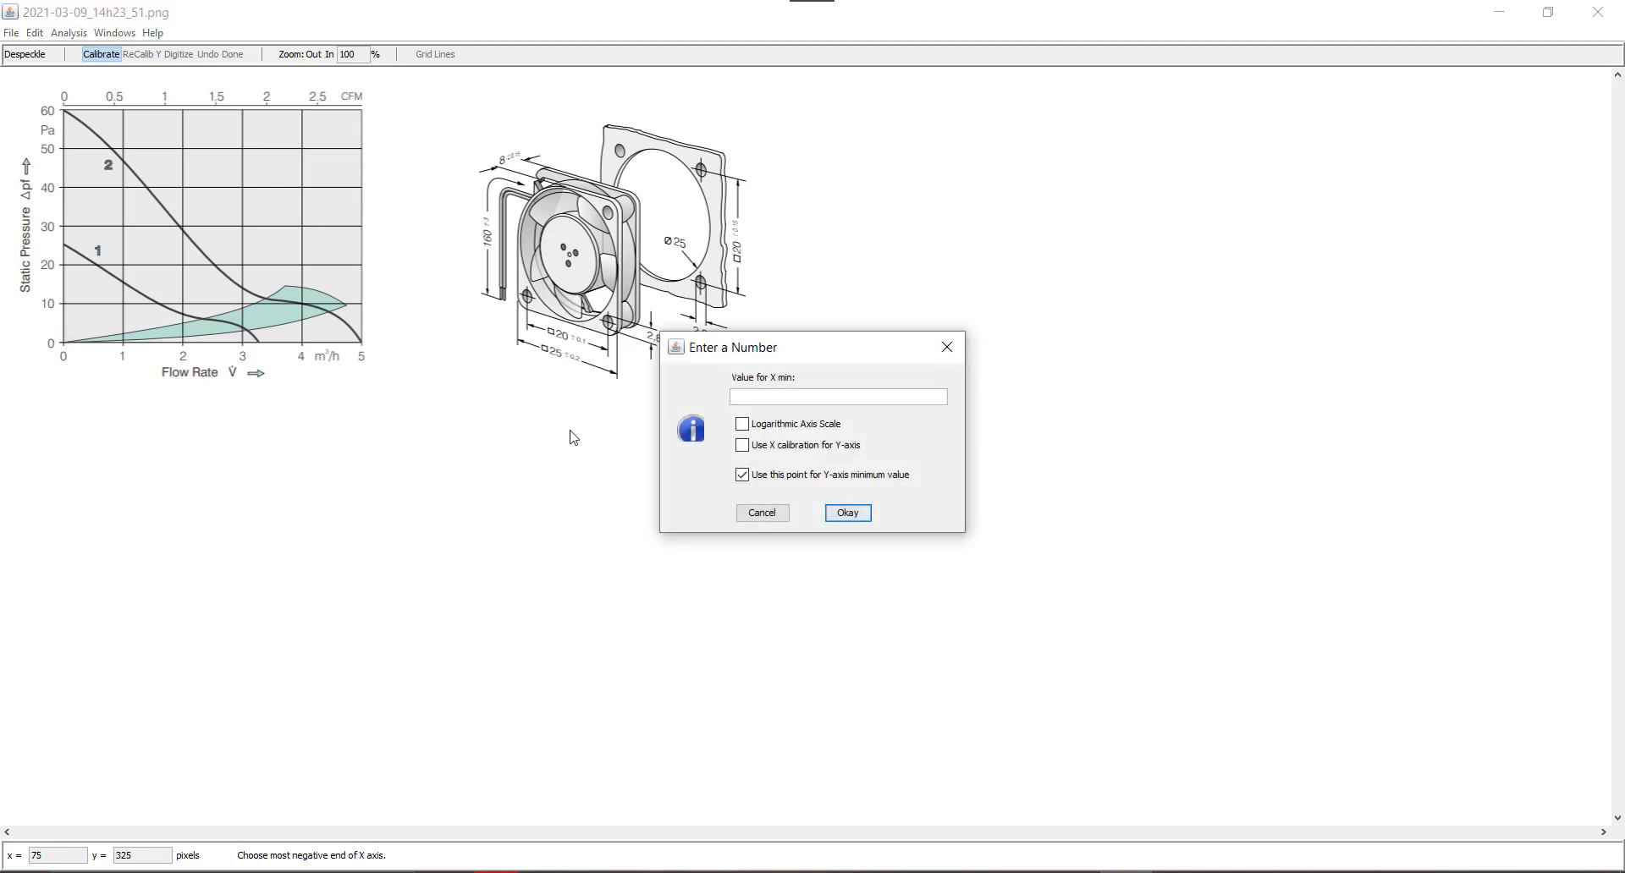
type("0")
key("Return")
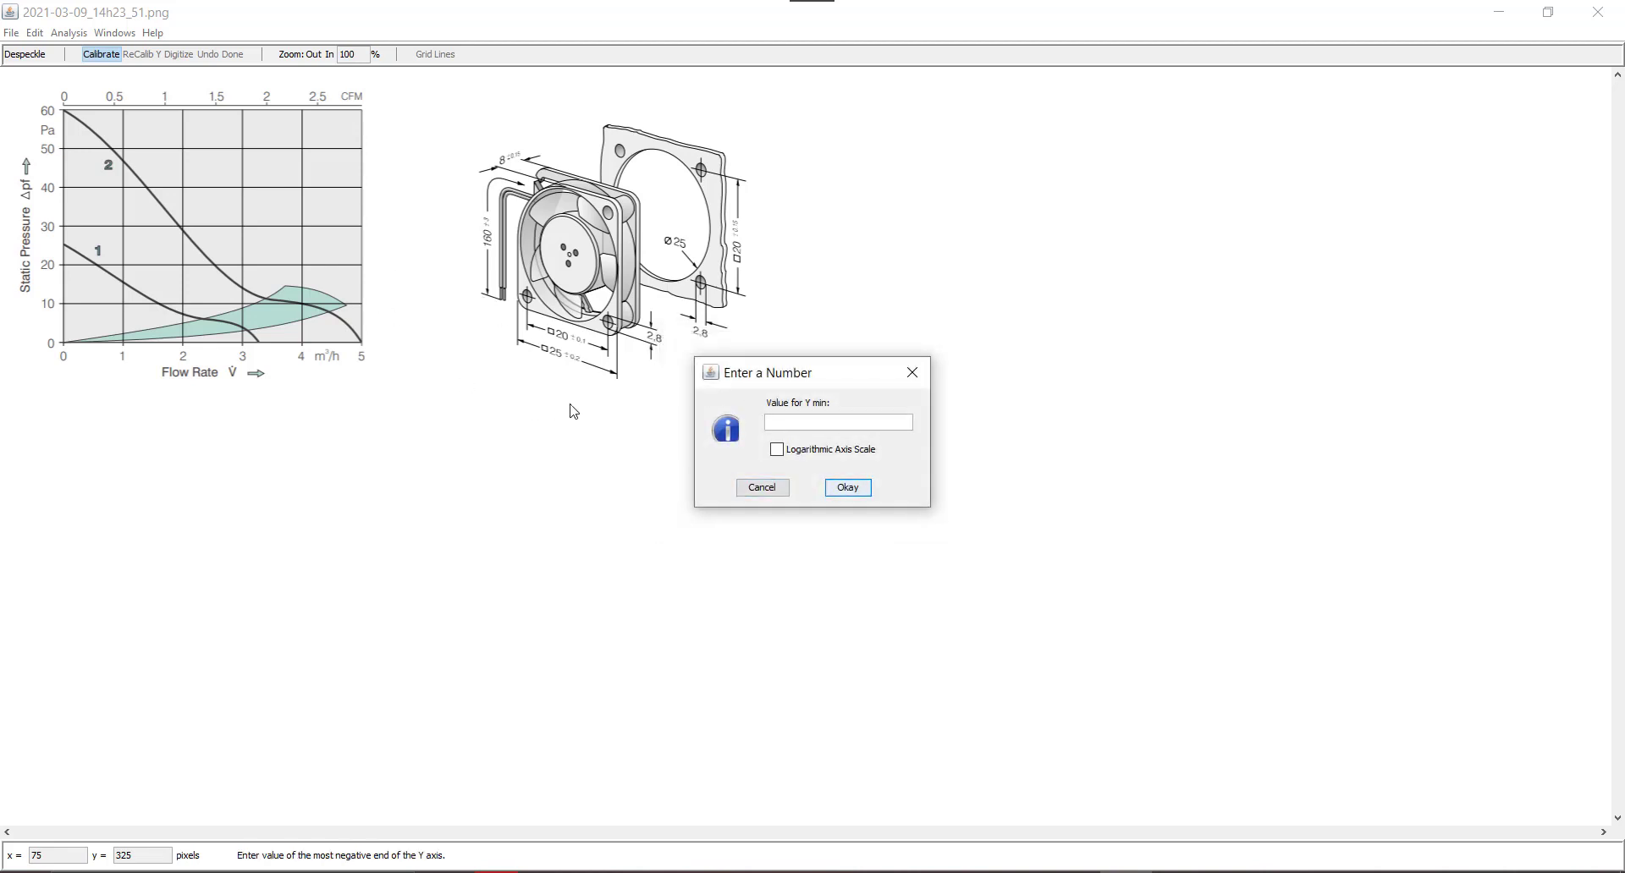
type("0")
left_click(848, 488)
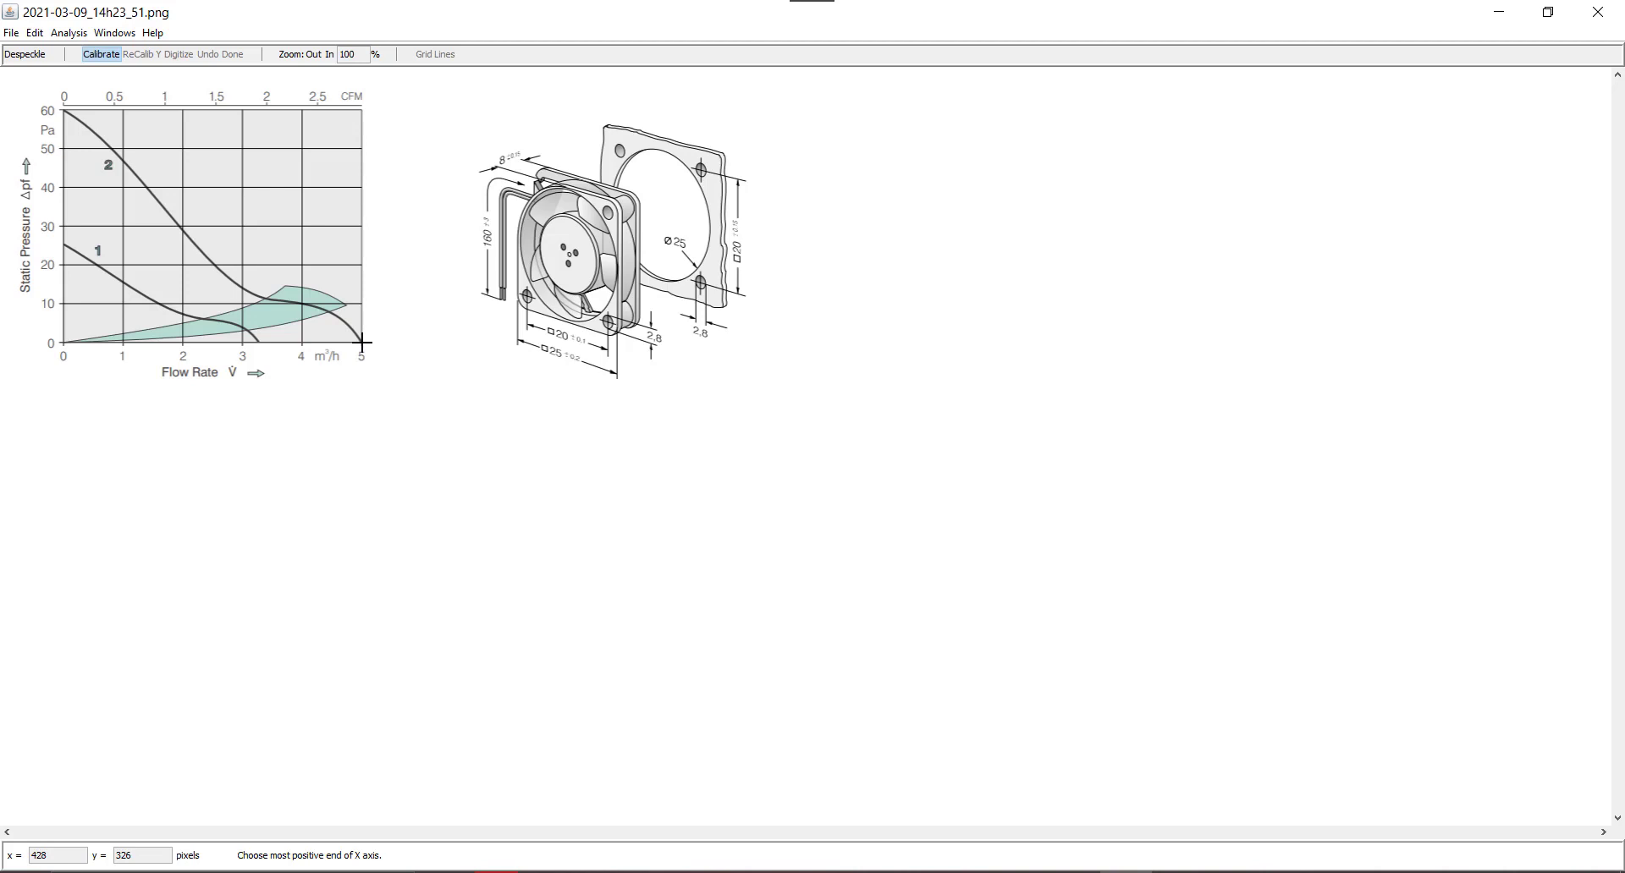
Set the axis maxima to 5 on the flow axis and 60 on the pressure axis.
left_click(362, 343)
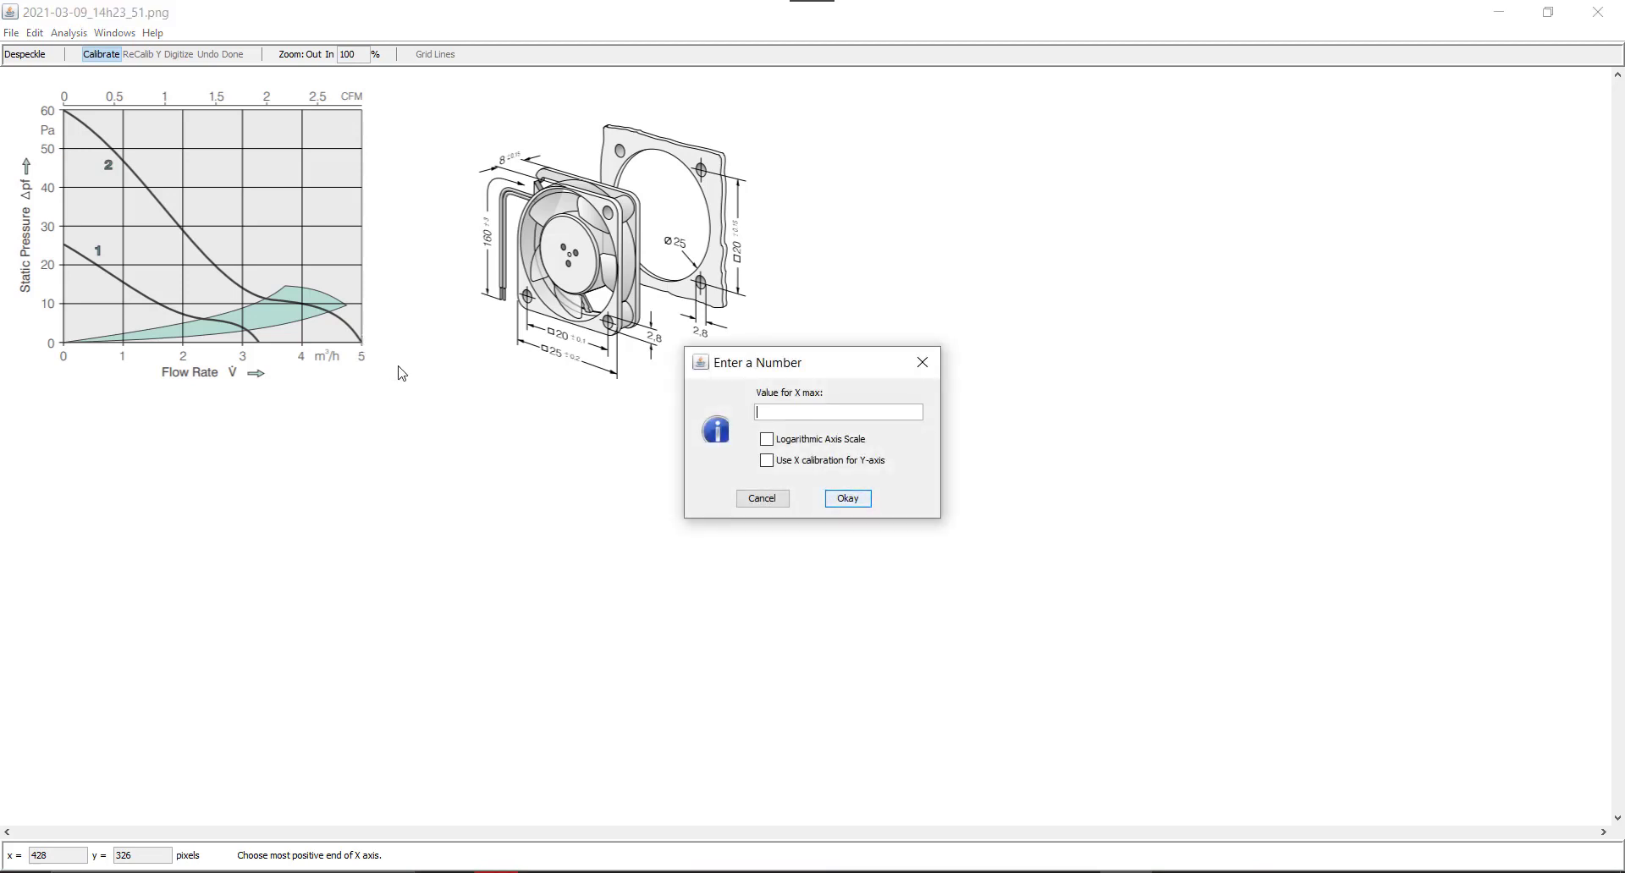
type("5")
left_click(840, 498)
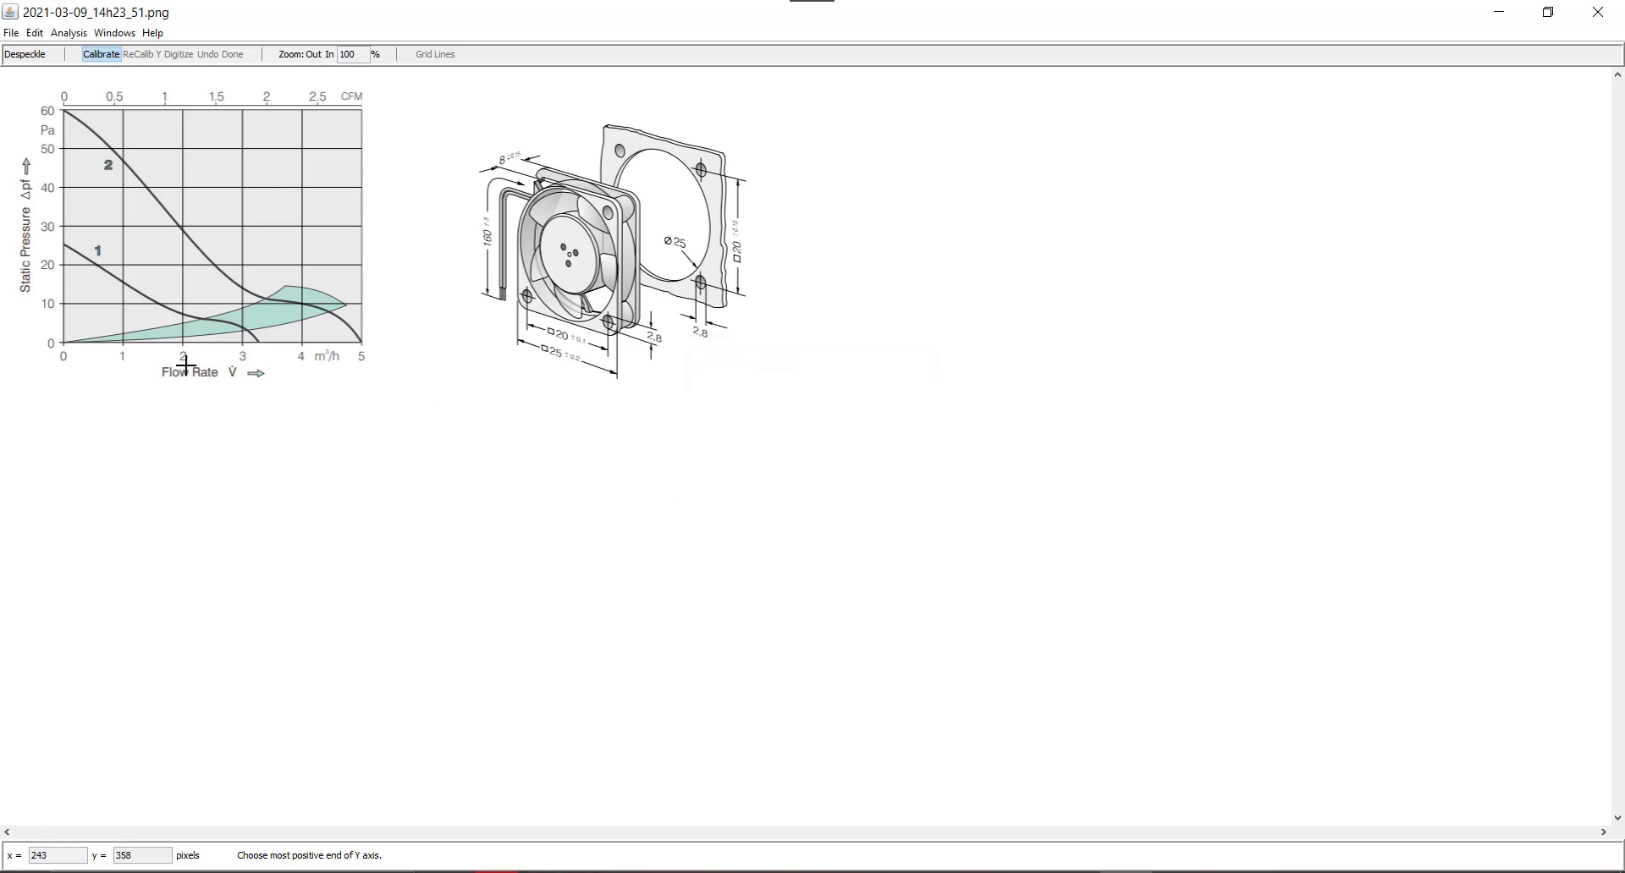
left_click(64, 110)
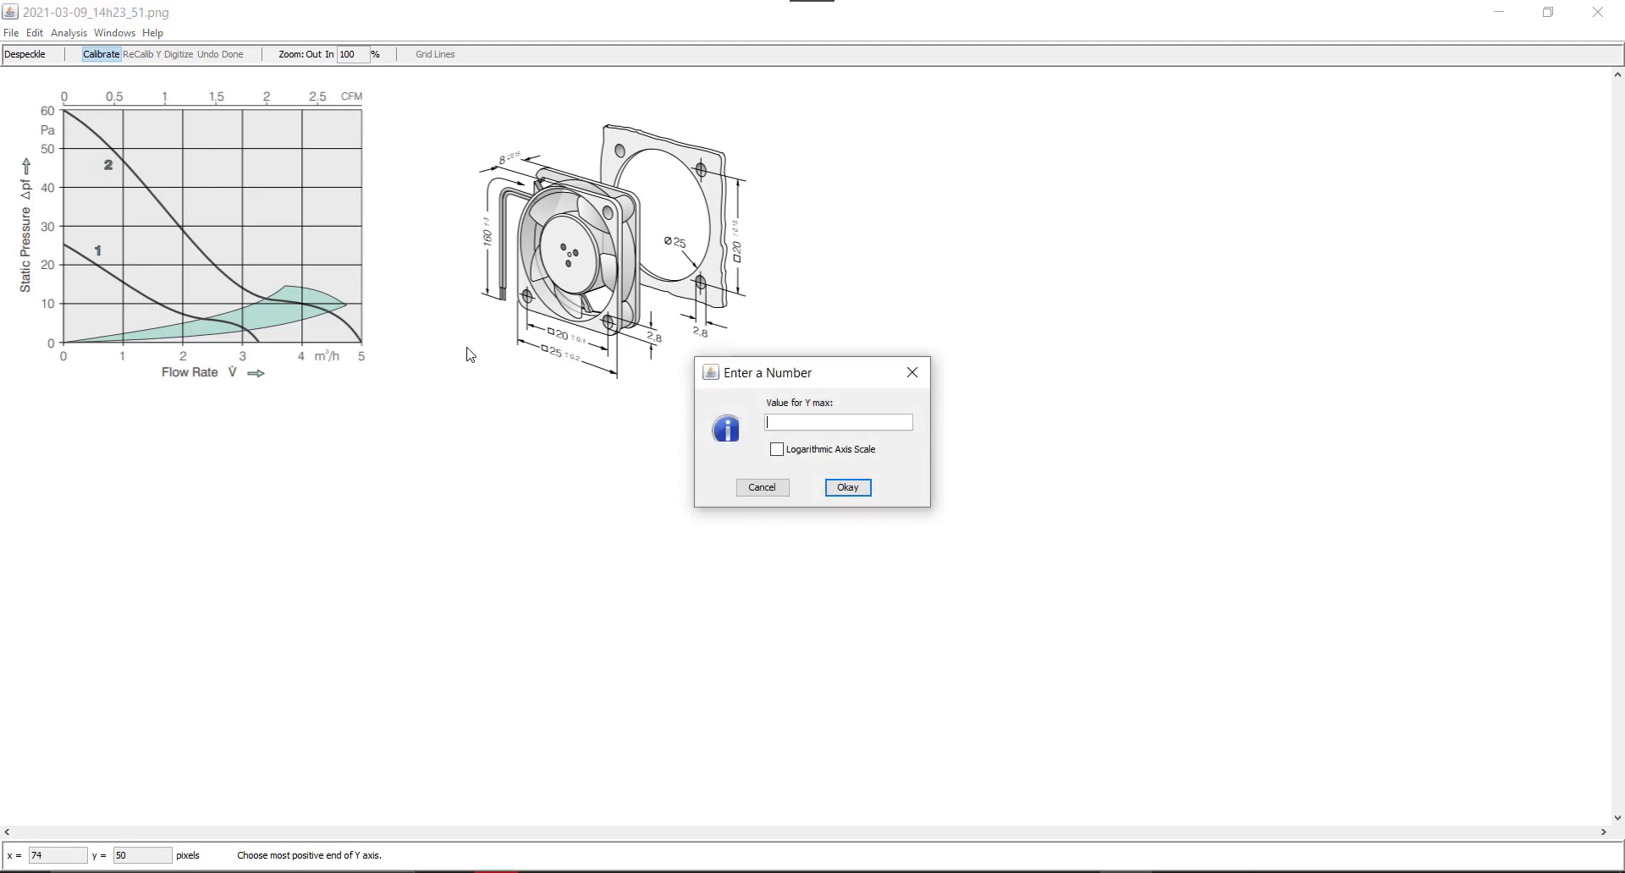
type("60")
key("Return")
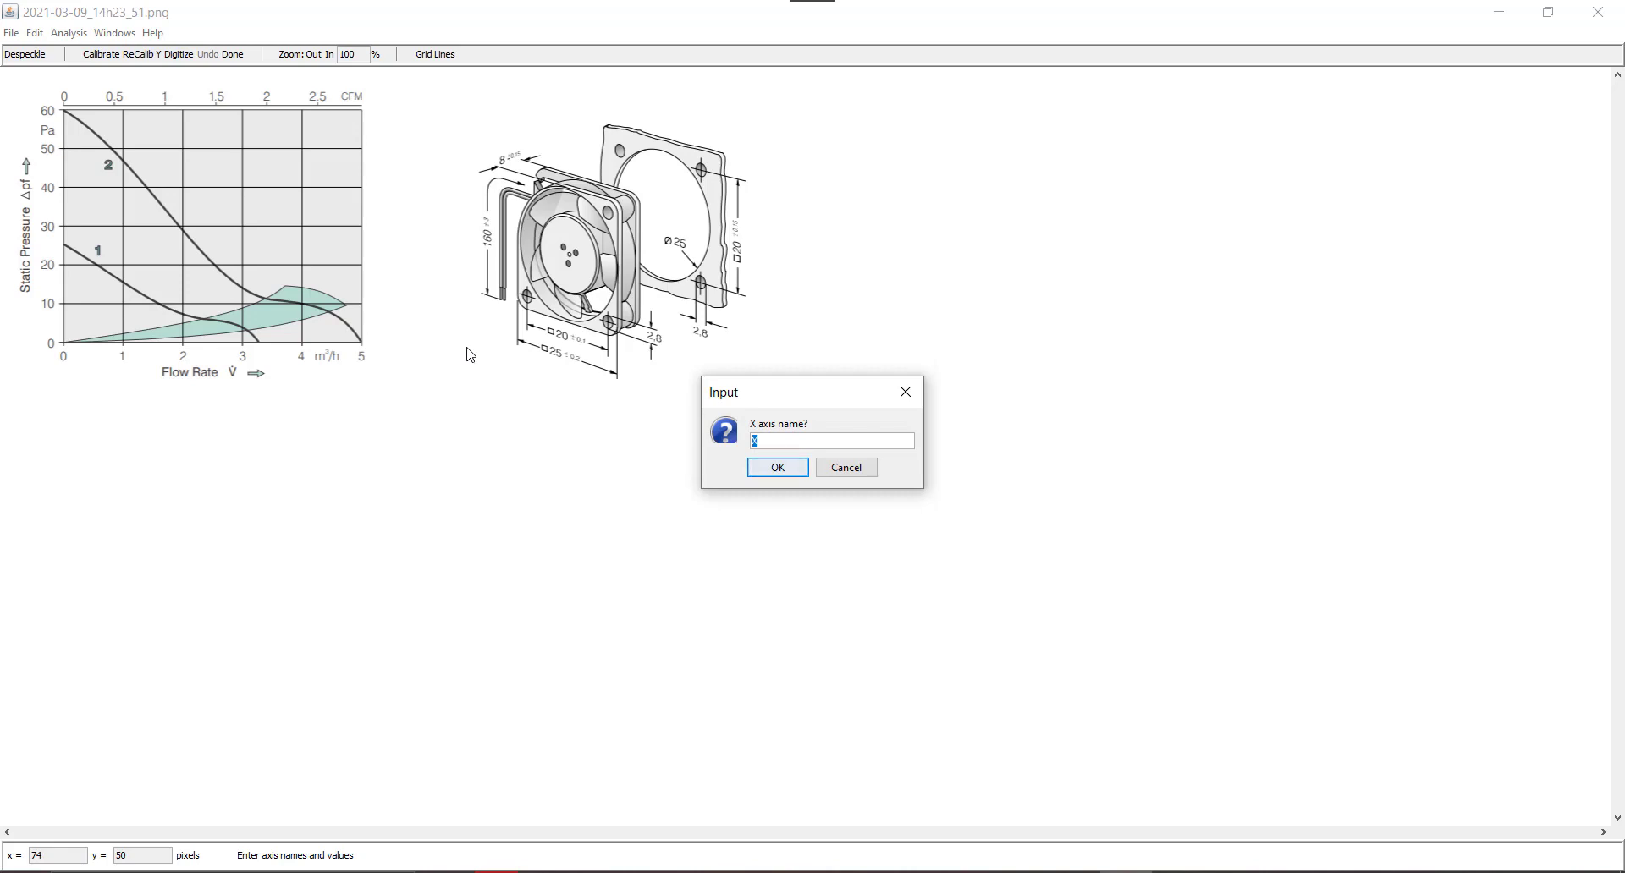
Enter Flow Rate as the X axis name.
type("lo")
type("w Rs")
key("BackSpace")
type("ate")
type("(")
Accept the Flow Rate and Pa axis names and trace the steep upper part of curve 2.
left_click(767, 466)
left_click(780, 474)
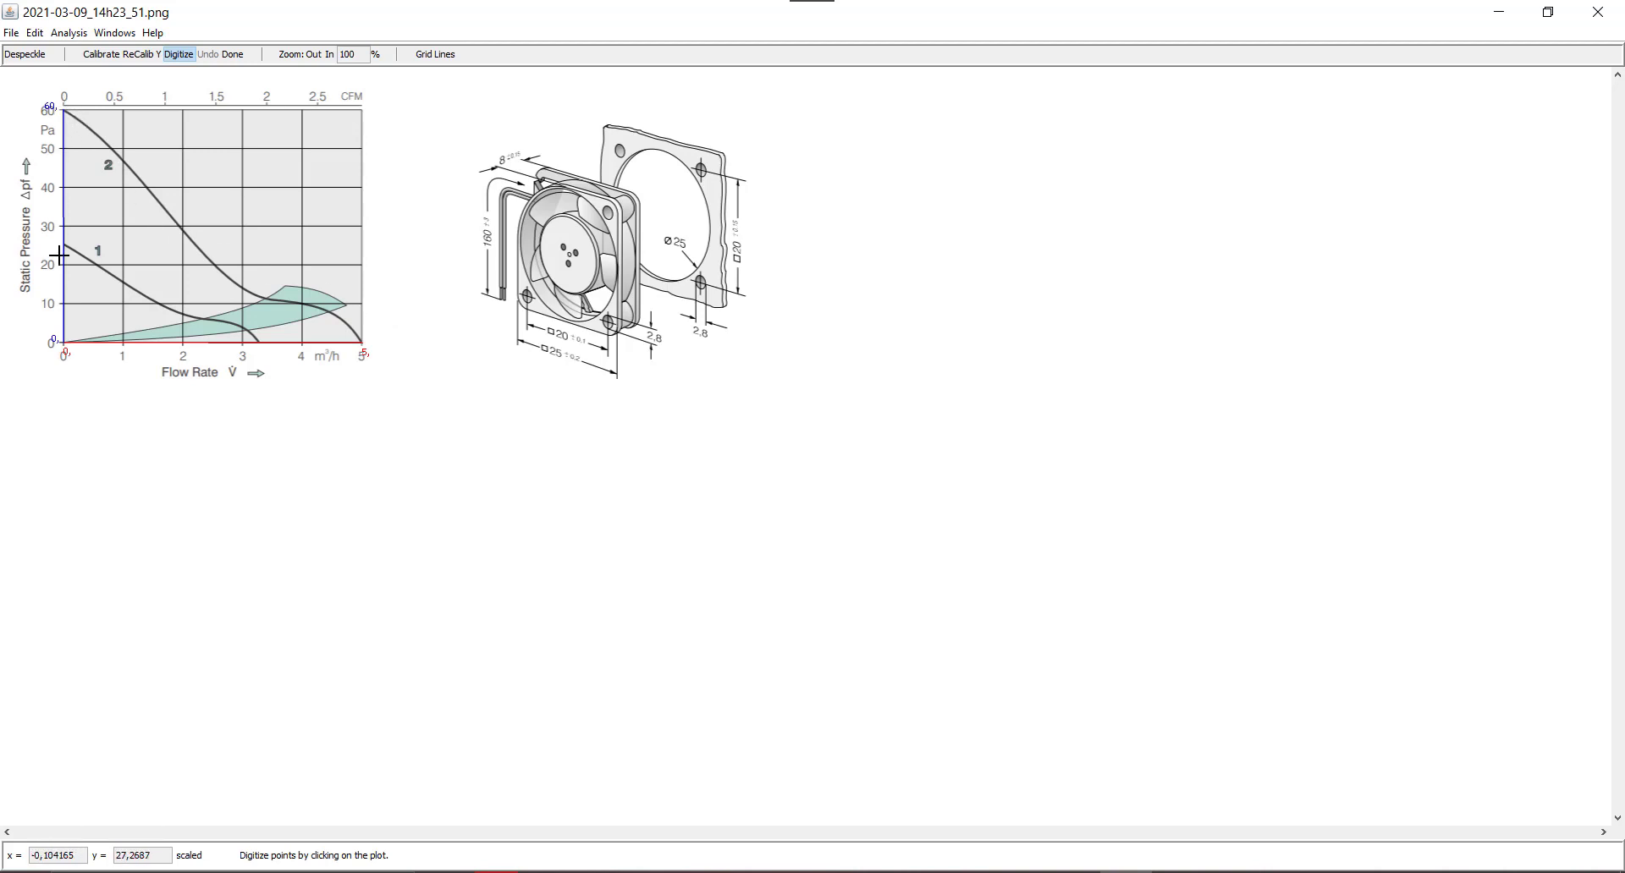
left_click(64, 109)
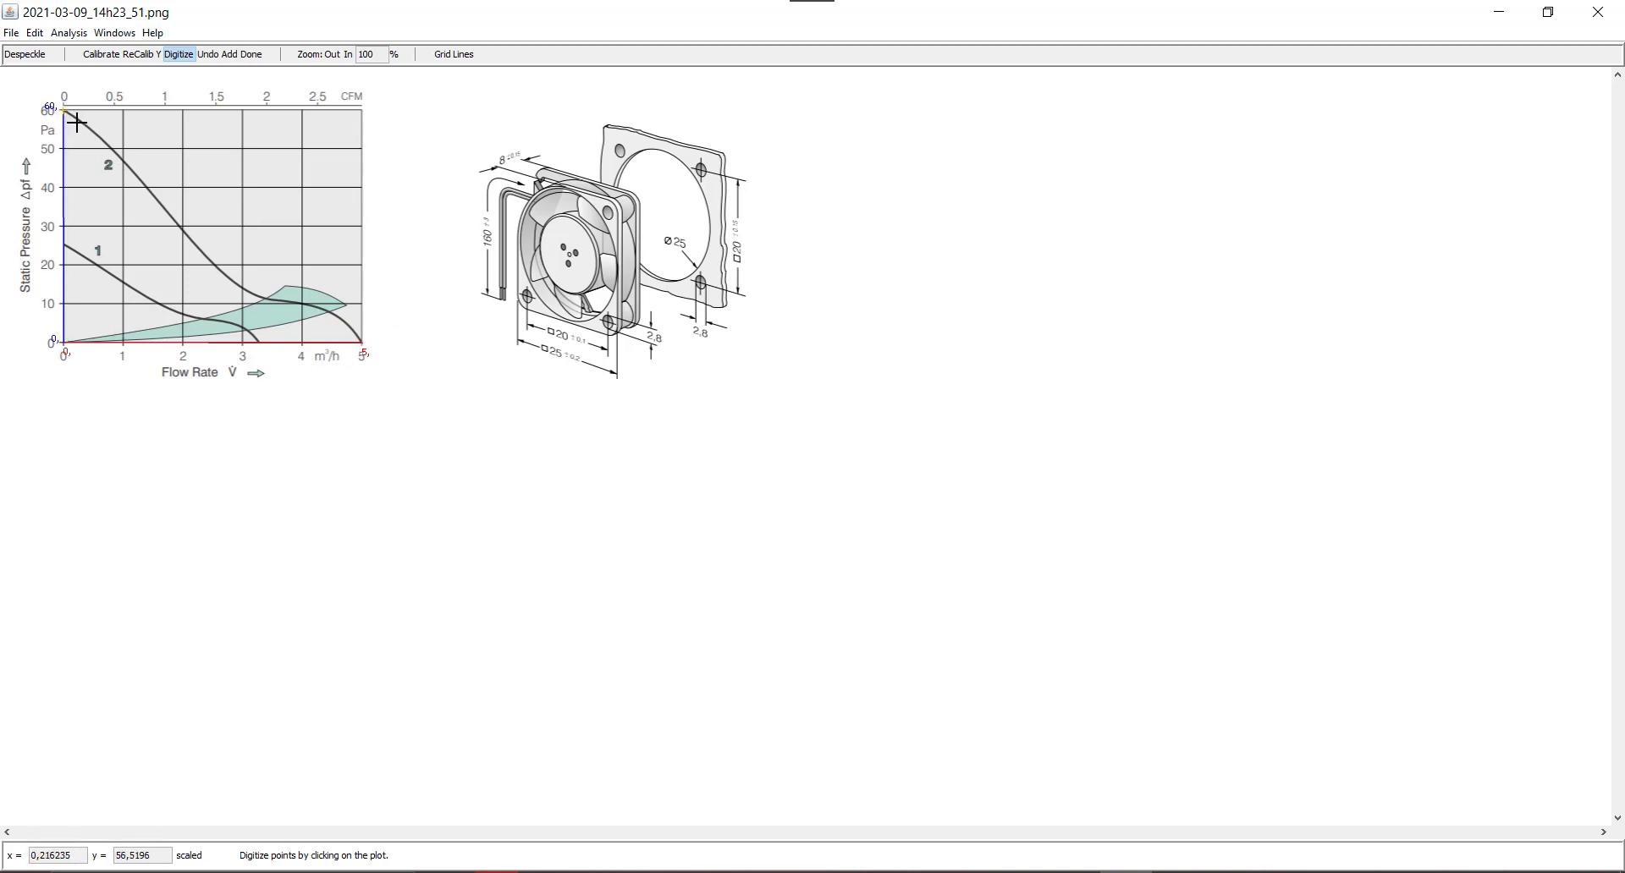
left_click(75, 115)
left_click(92, 132)
left_click(111, 149)
left_click(132, 173)
left_click(149, 190)
left_click(163, 208)
left_click(183, 231)
left_click(200, 249)
Trace curve 2's flatter middle and lower tail down to the flow axis, then show the values.
left_click(251, 292)
left_click(267, 299)
left_click(285, 302)
left_click(310, 307)
left_click(334, 313)
left_click(352, 329)
left_click(362, 341)
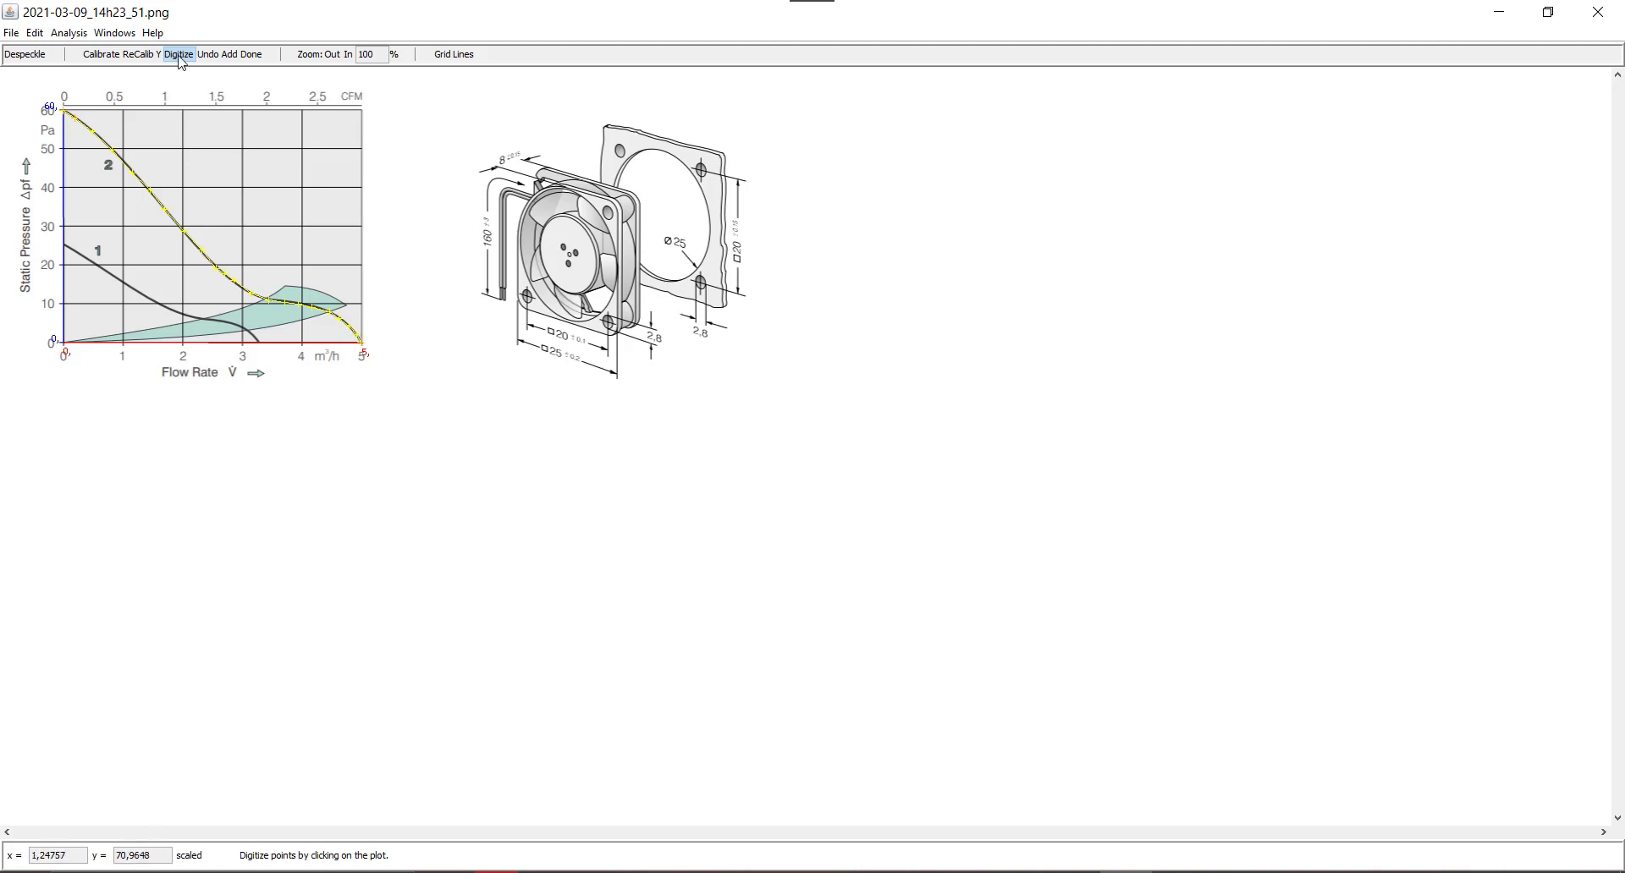
left_click(256, 57)
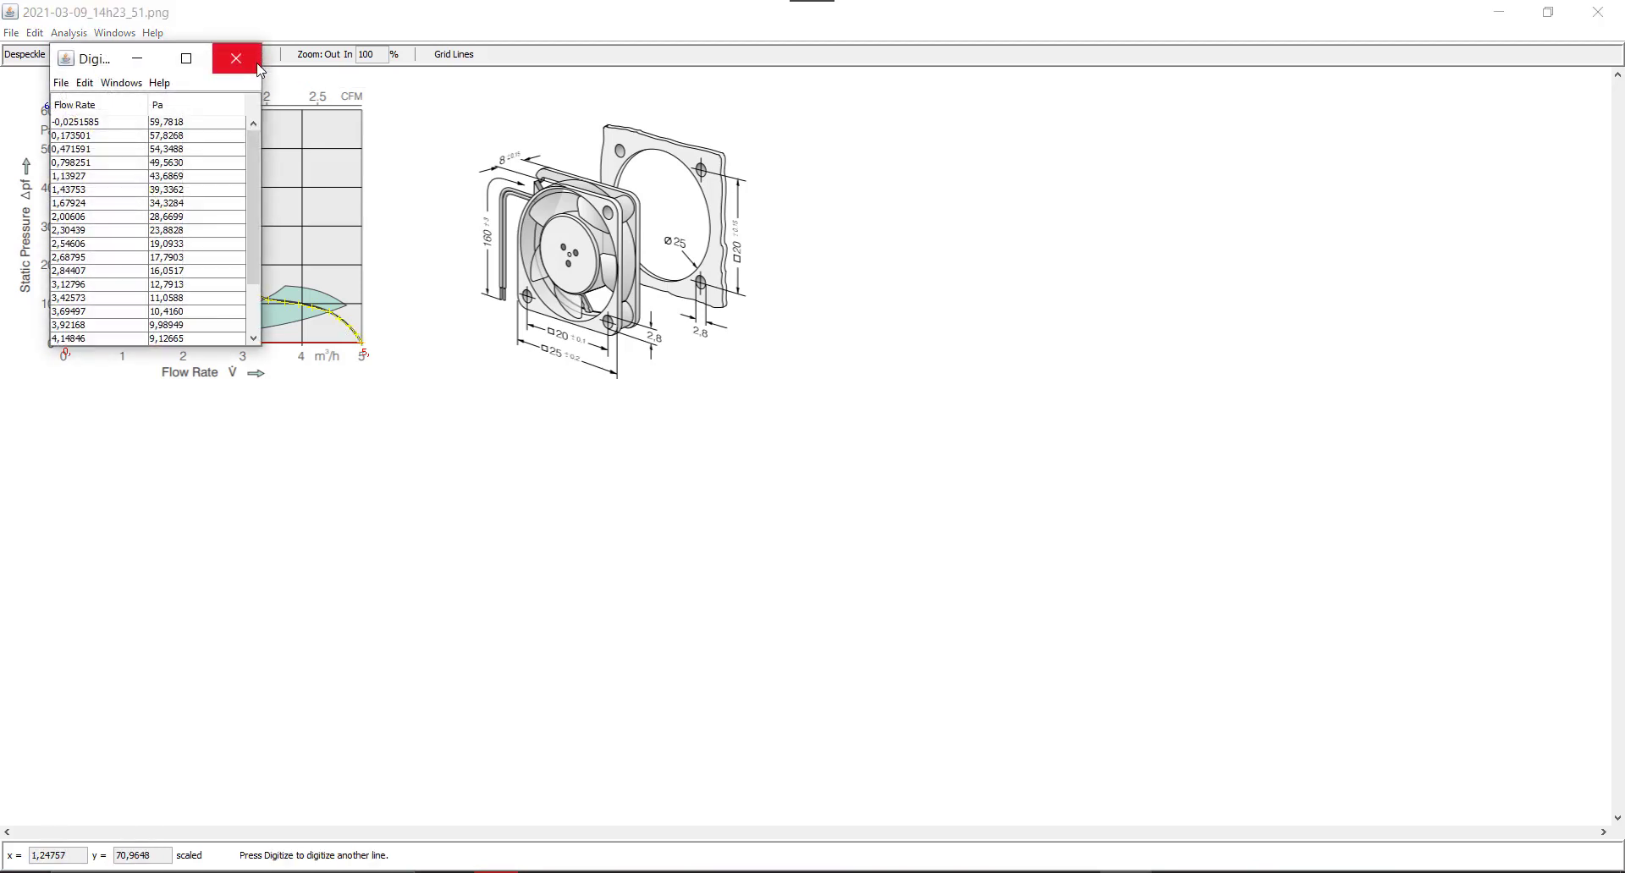
Save the digitized Flow Rate/Pa values as a data file named Fan Eğrisi.
left_click_drag(203, 345, 203, 616)
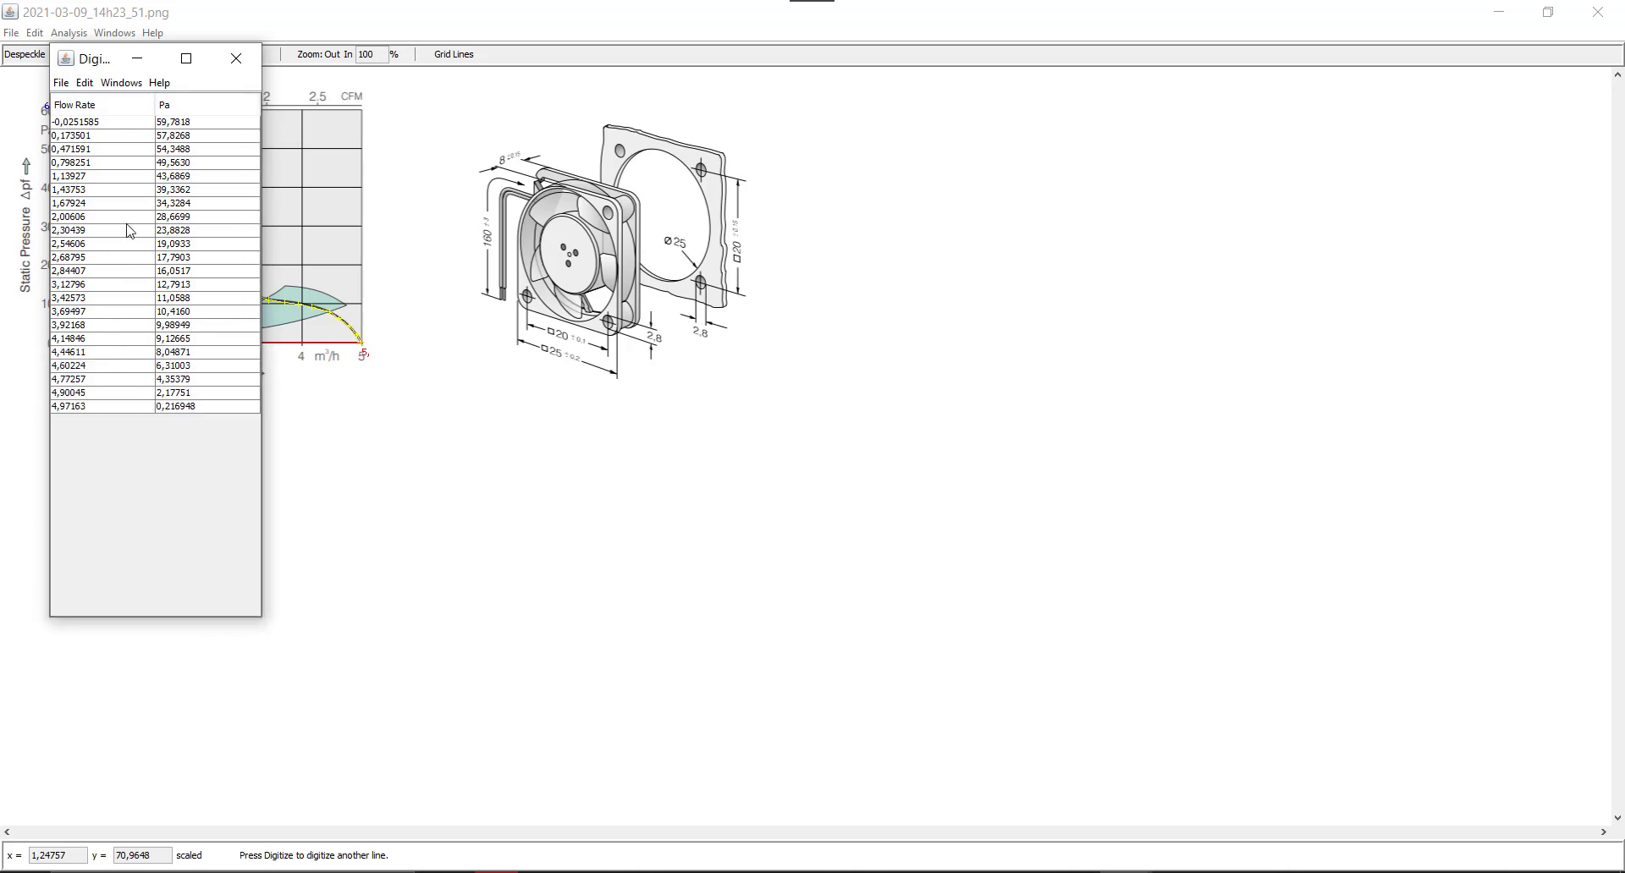
left_click(61, 82)
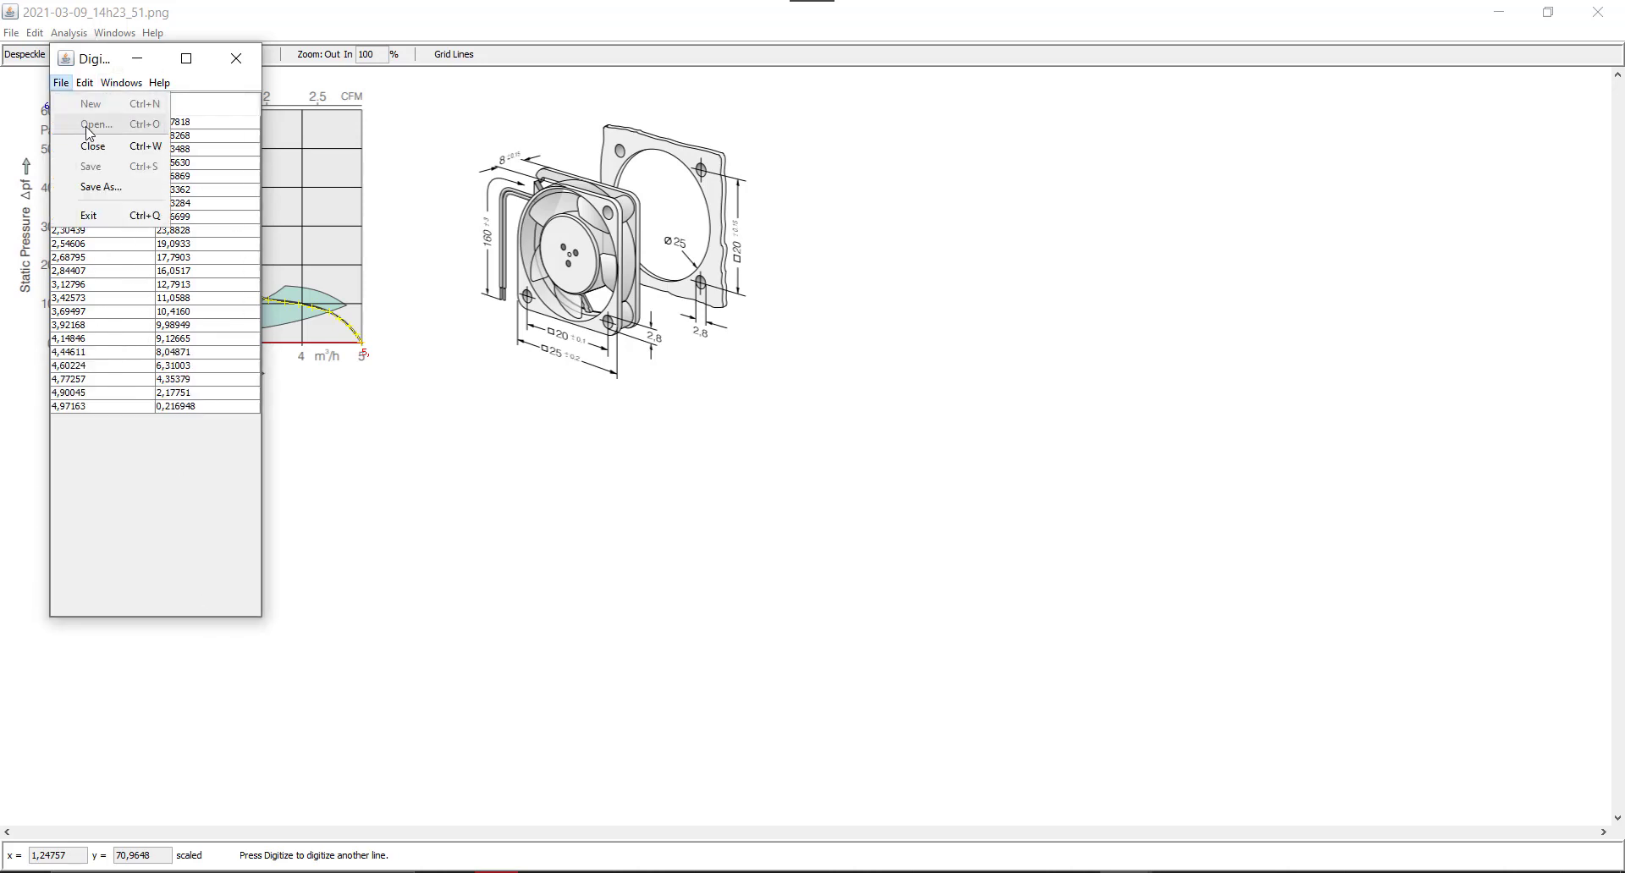
left_click(100, 190)
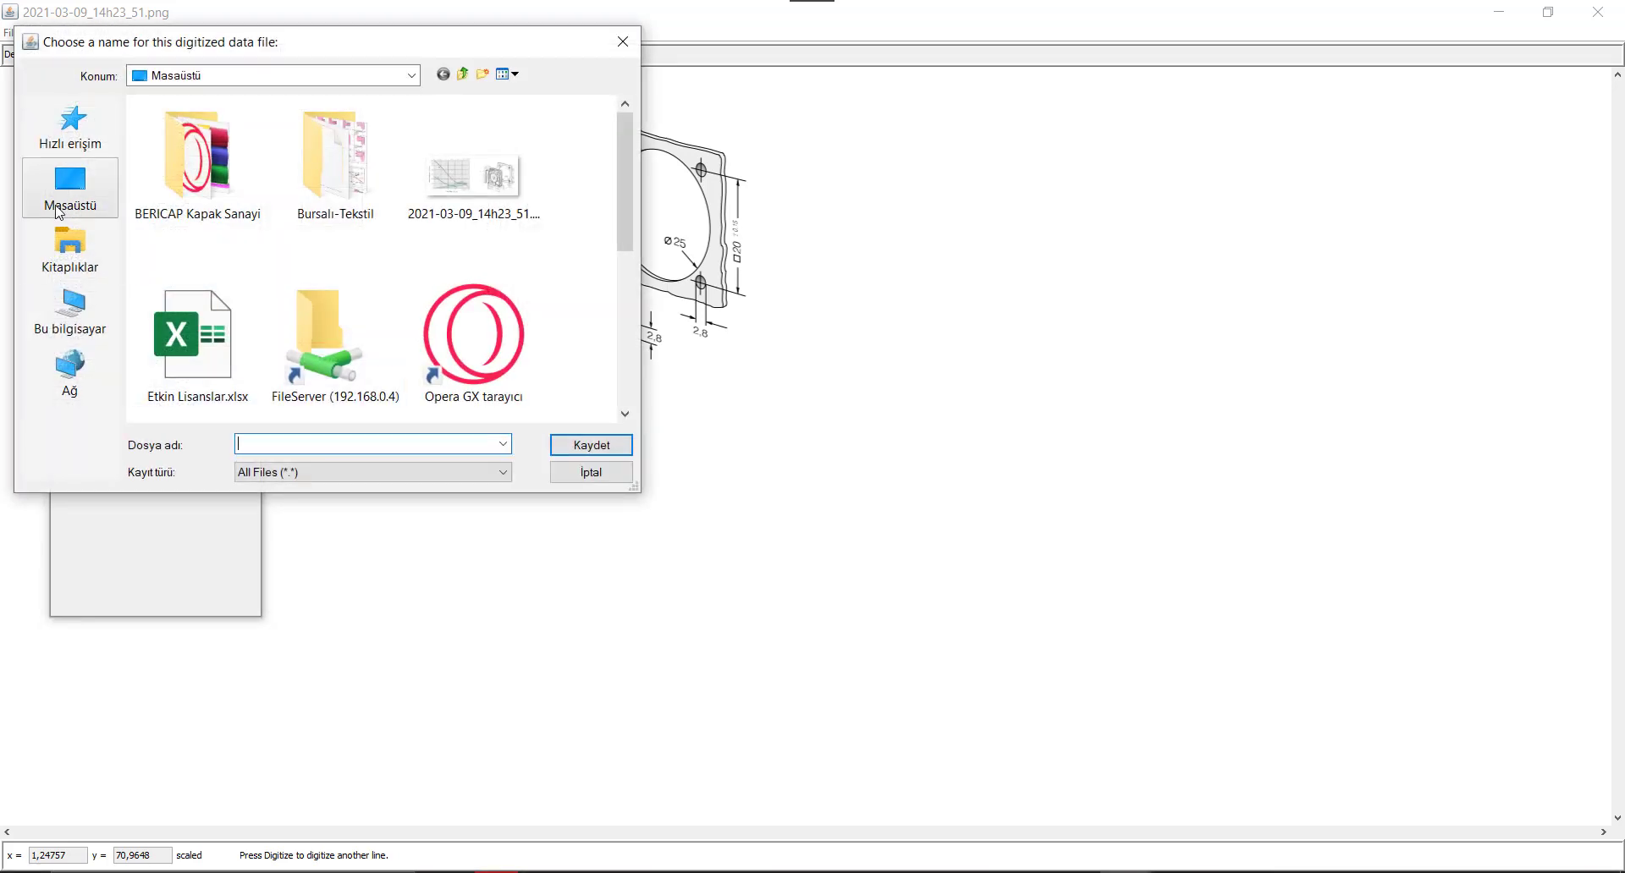
type("F")
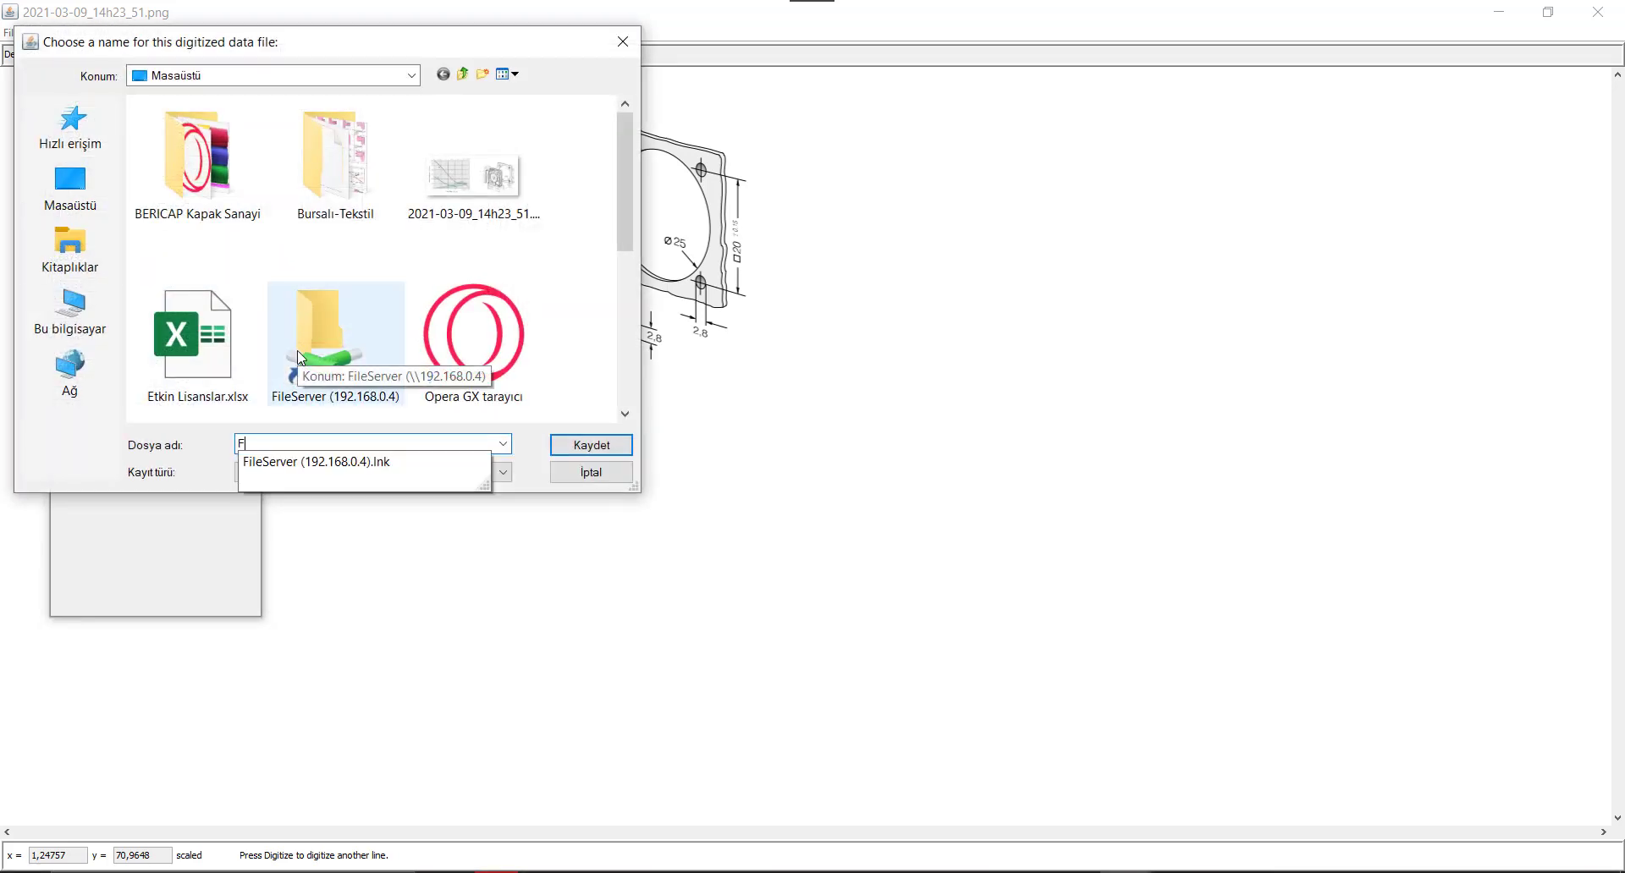
type("an Eği")
key("BackSpace")
key("BackSpace")
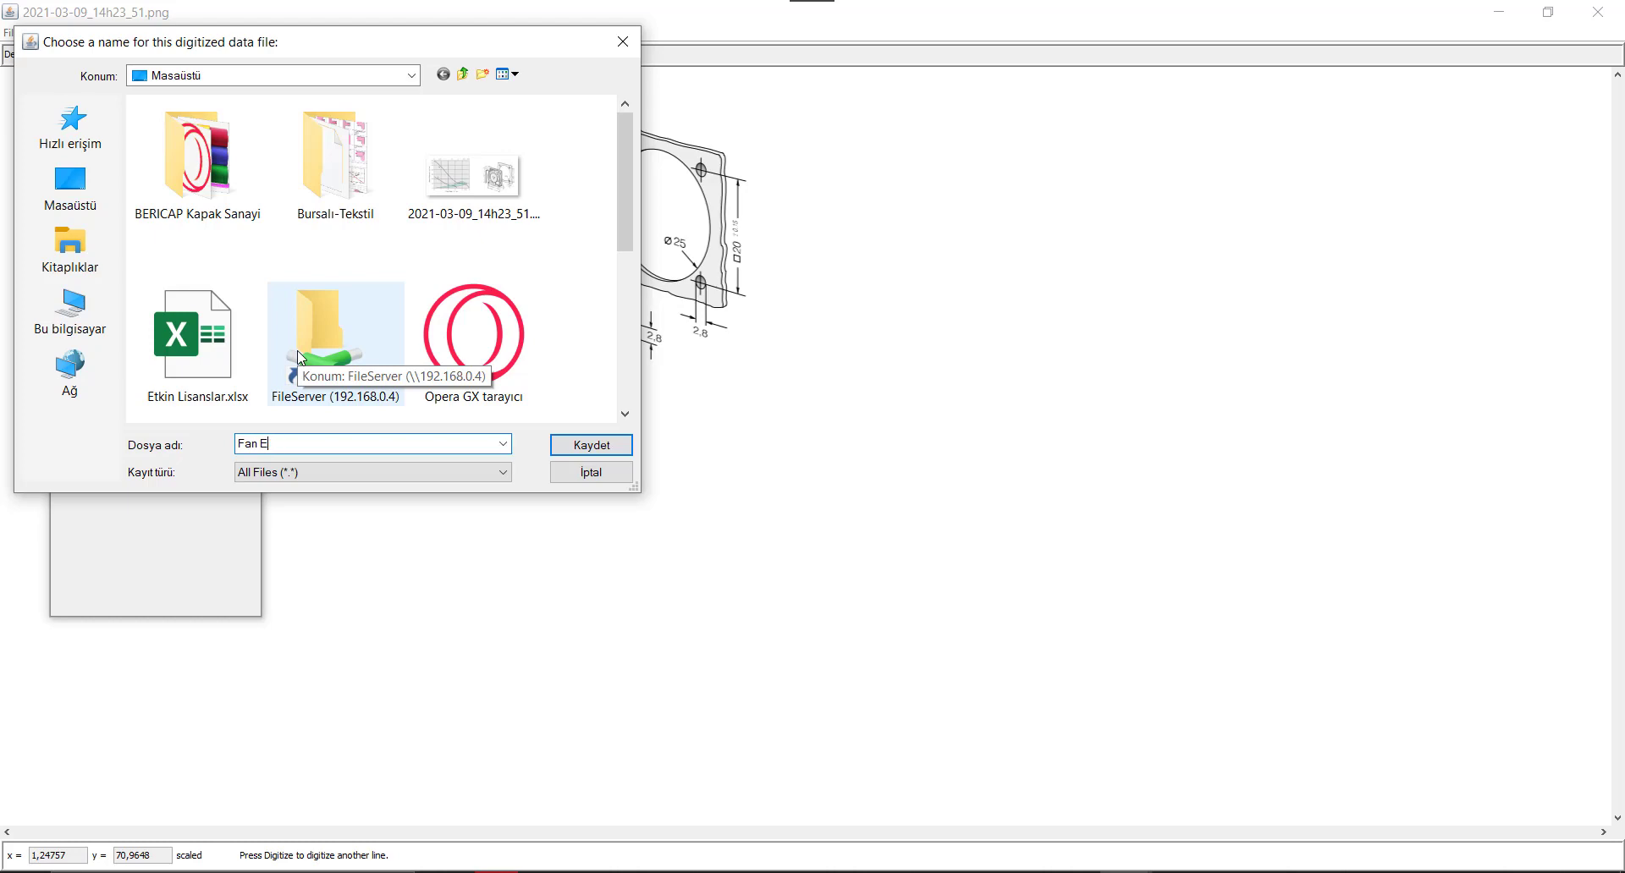
type("ğrisi")
key("Return")
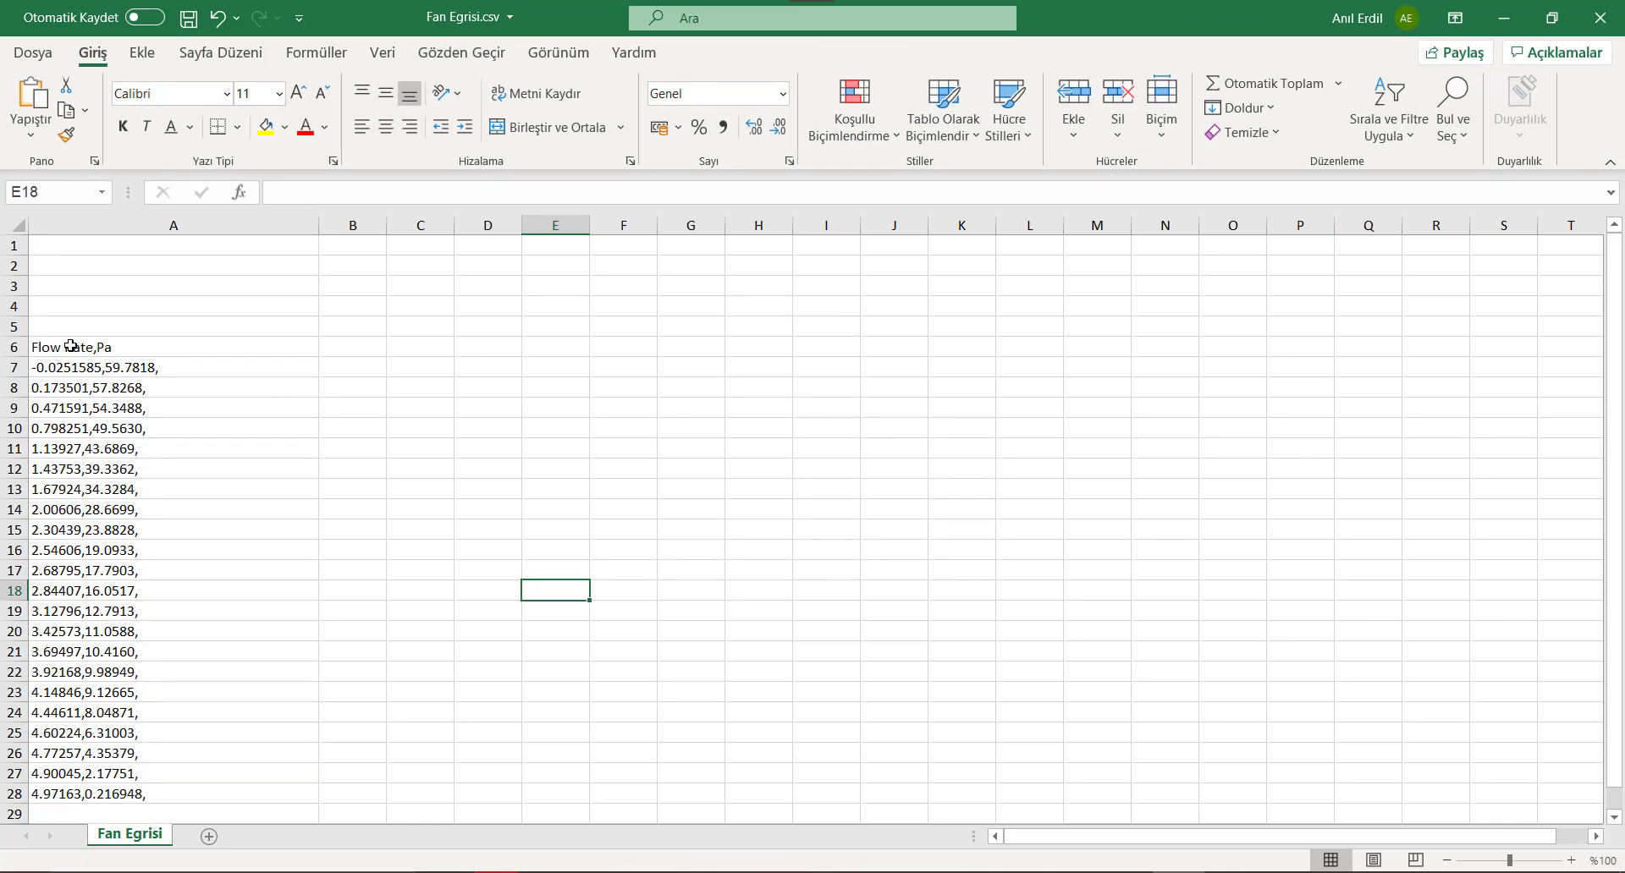
Split rows 6–28 at commas with Metni Sütunlara Dönüştür into Flow Rate (A) and Pa (B).
mouse_move(71, 346)
left_mouse_down()
mouse_move(101, 429)
mouse_move(127, 794)
left_mouse_up()
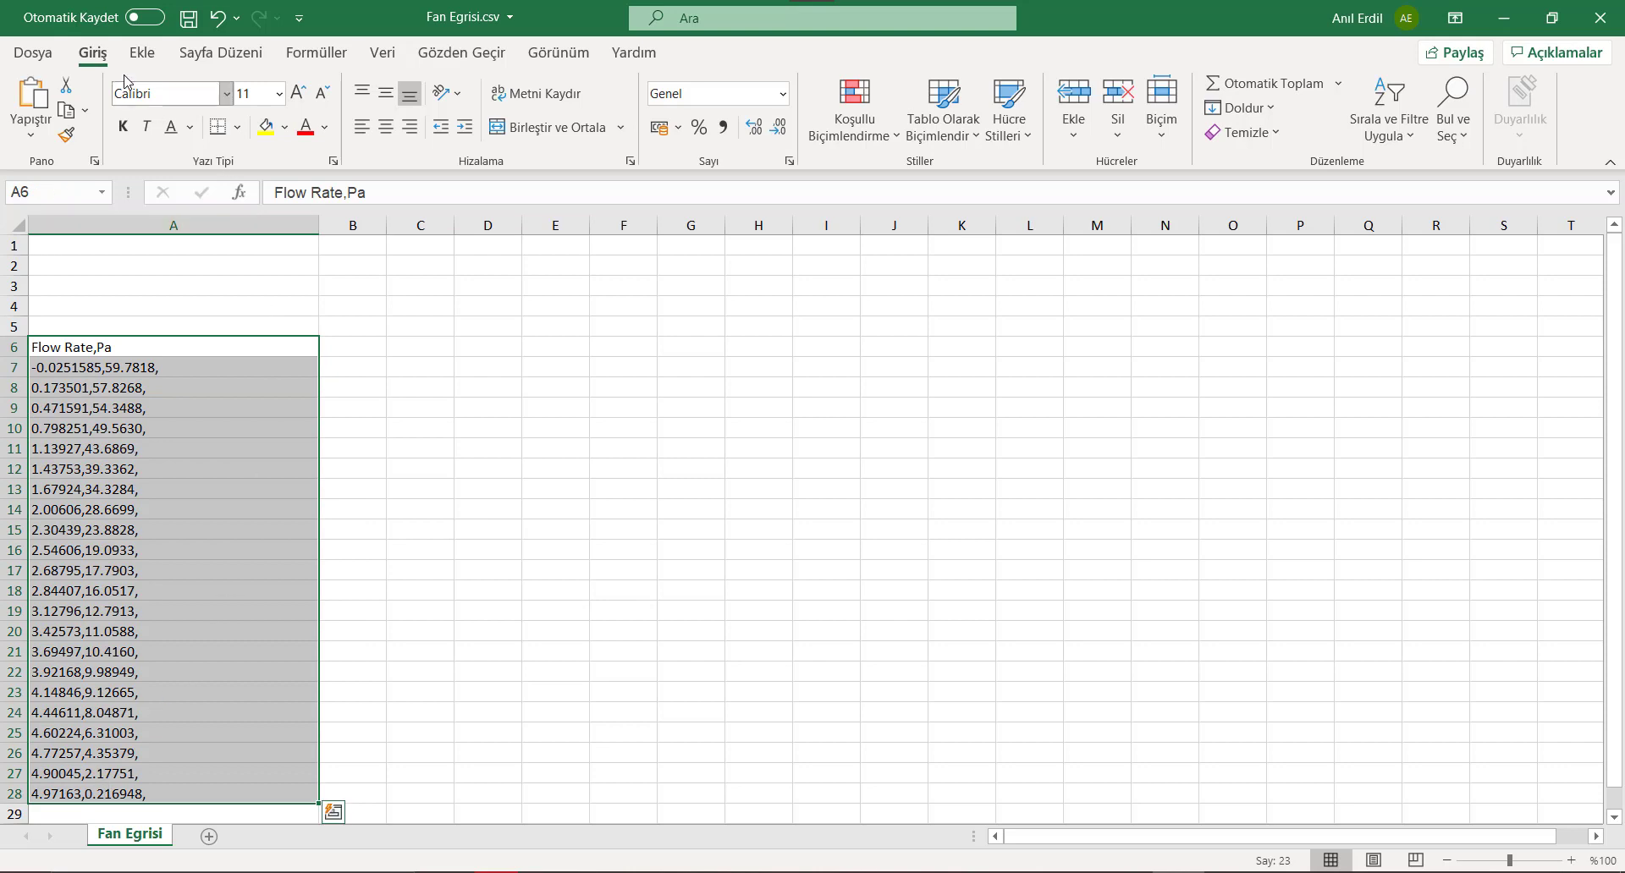
left_click(373, 53)
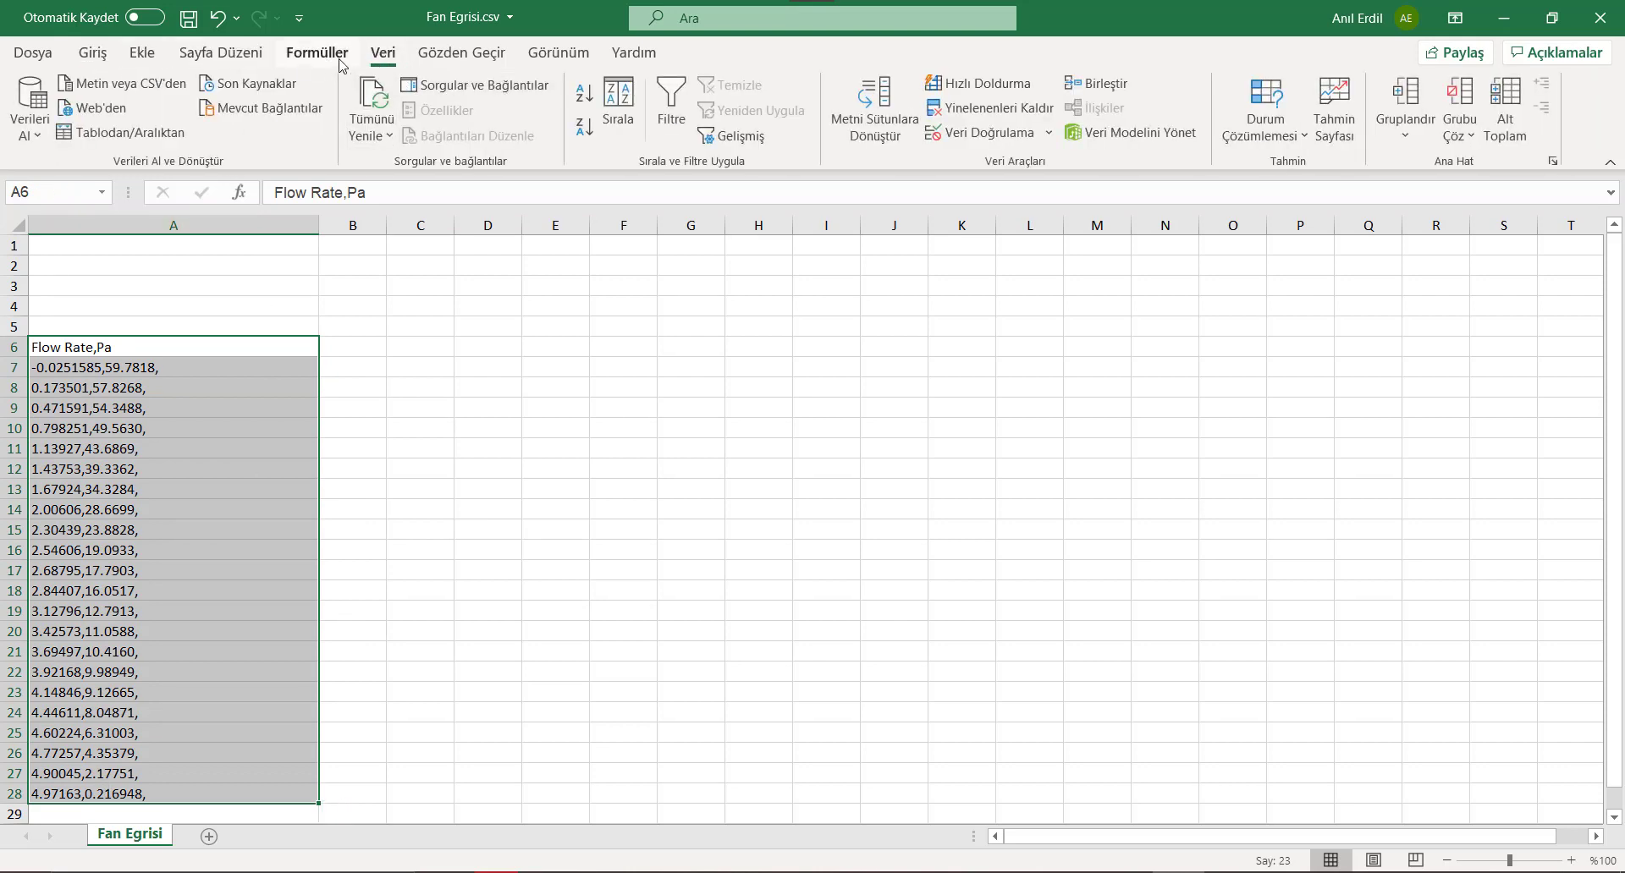
left_click(878, 102)
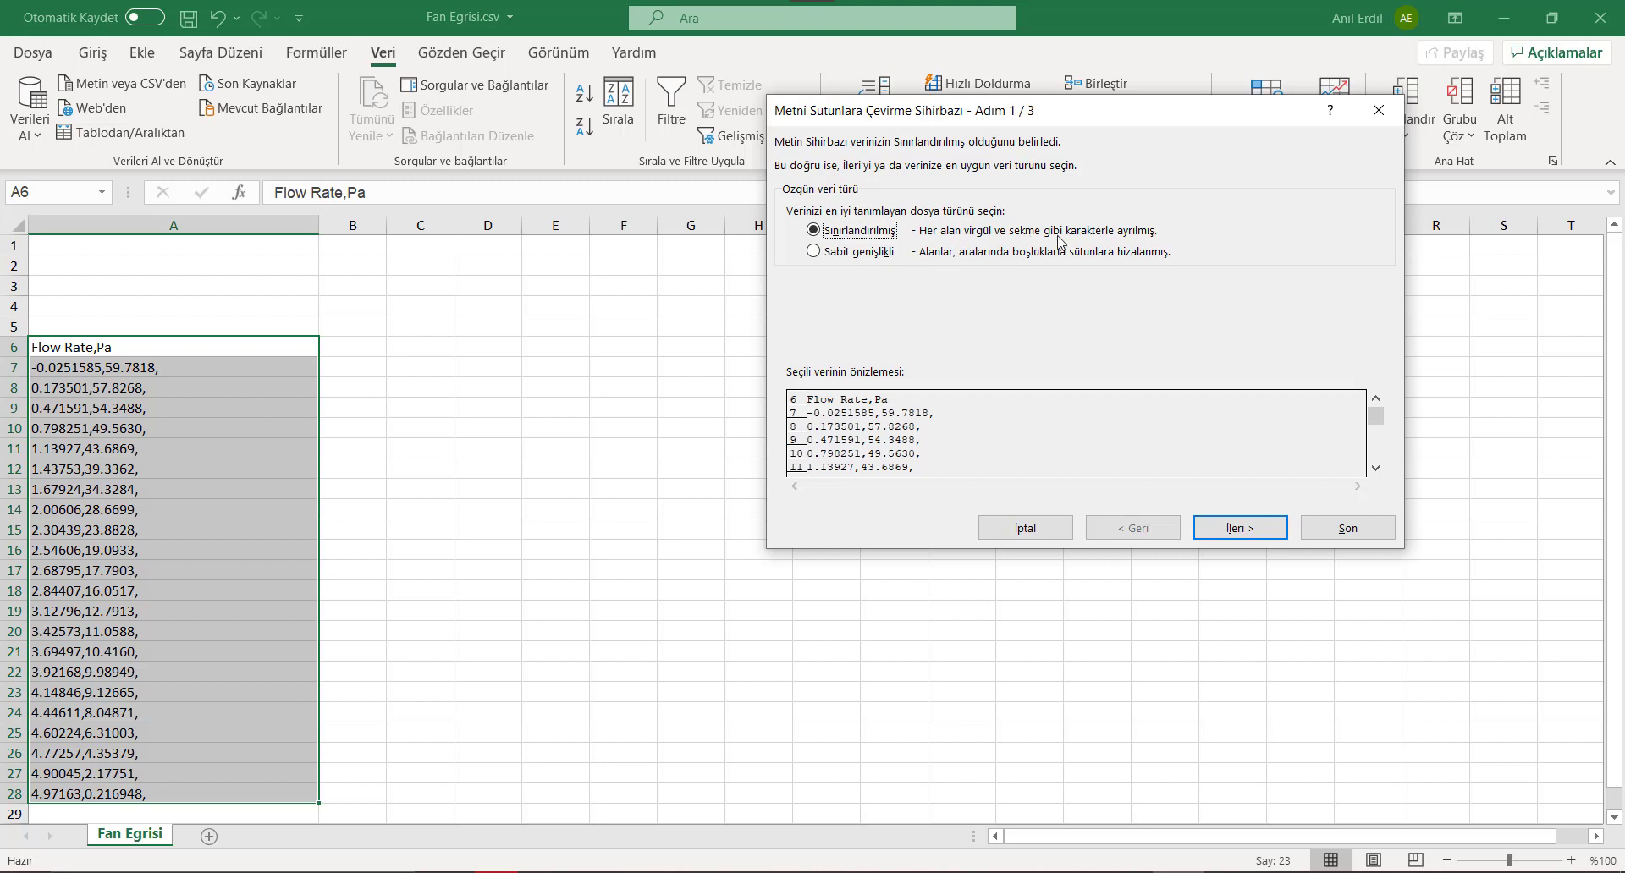
left_click(1231, 531)
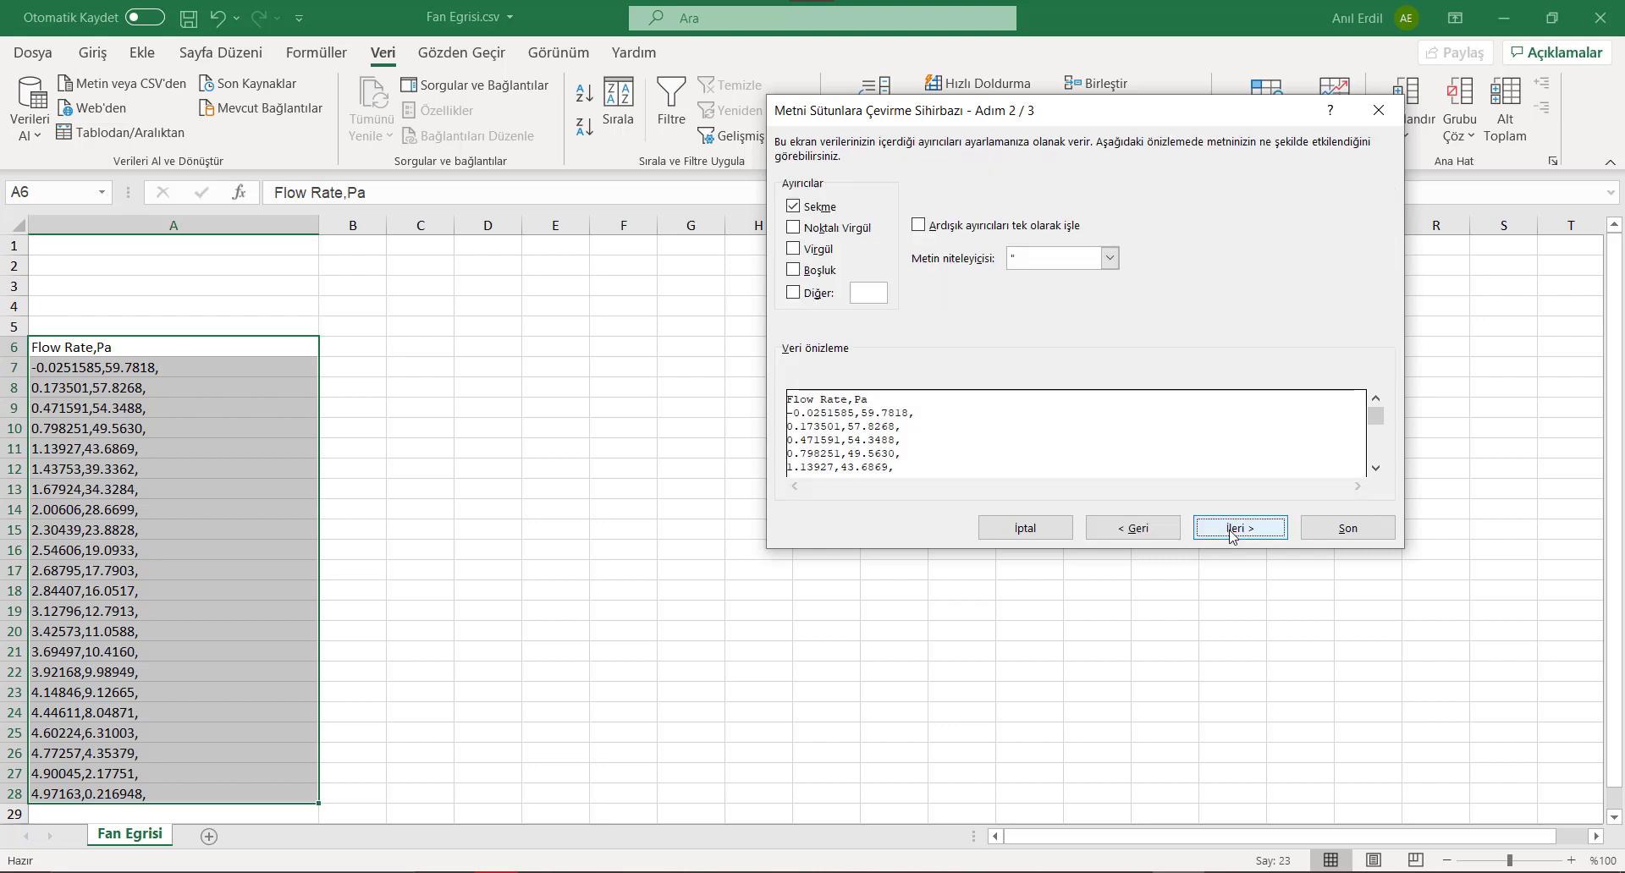
left_click(794, 249)
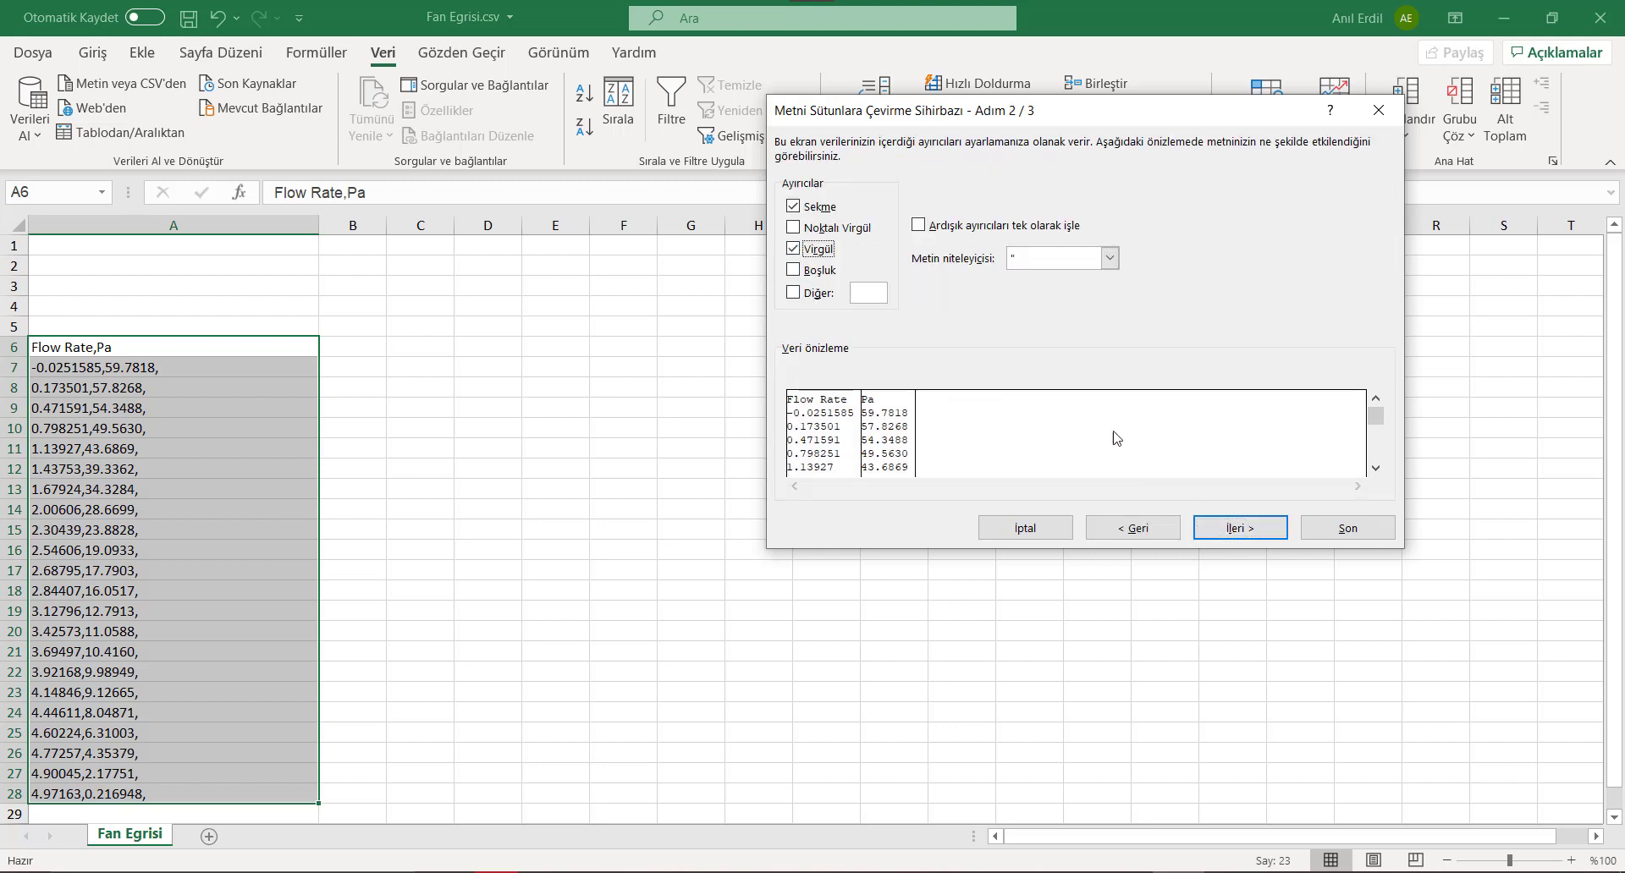
left_click(1224, 530)
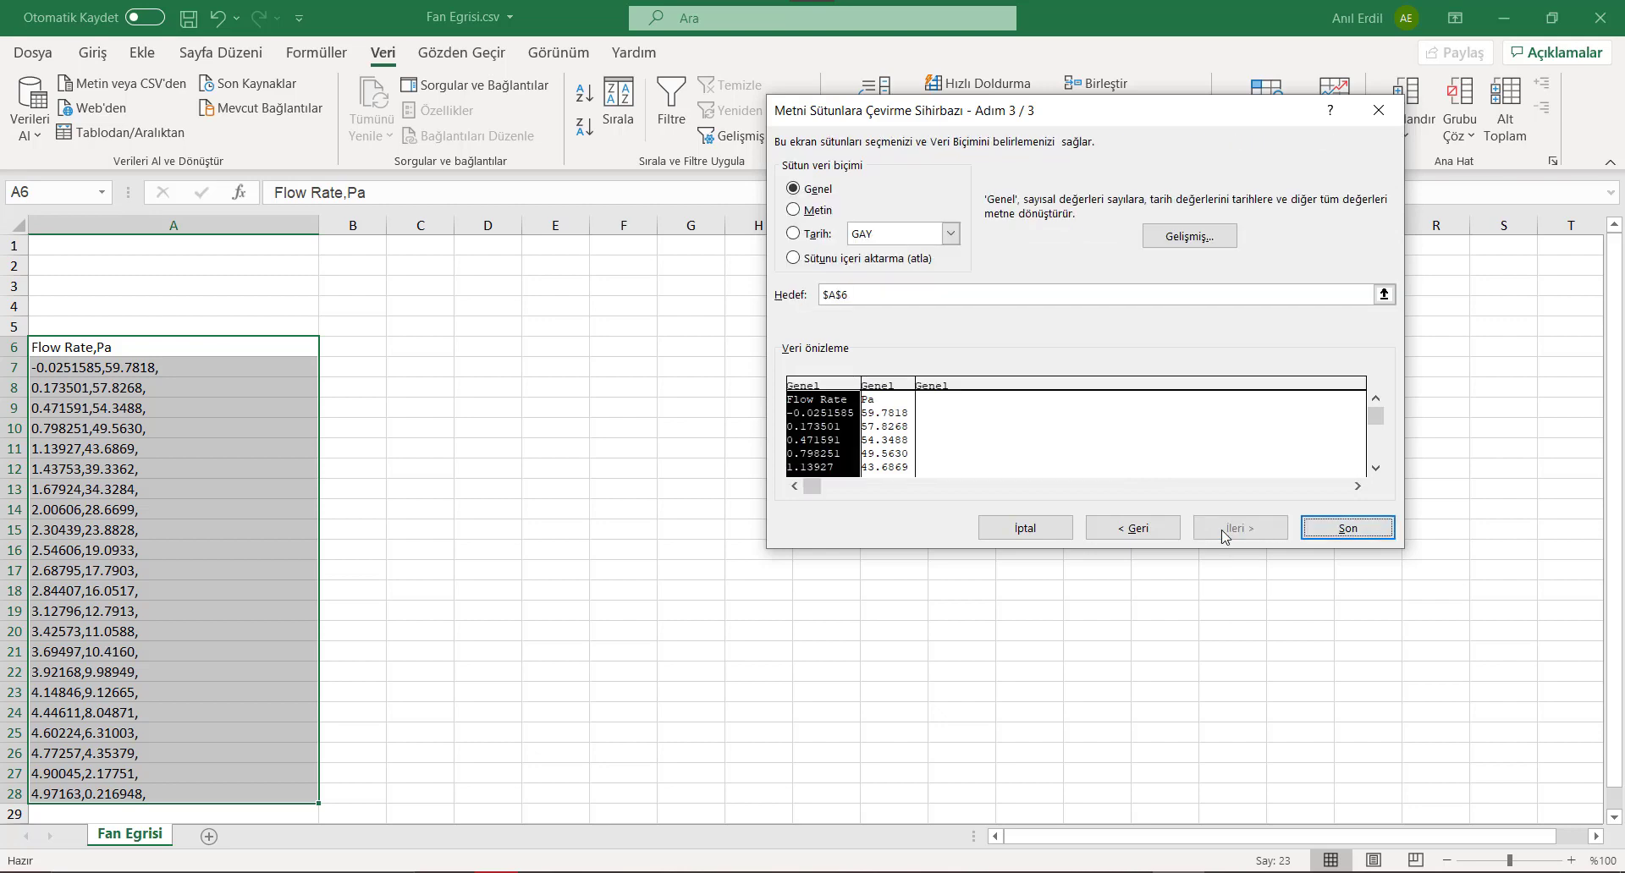
left_click(1316, 532)
left_click(460, 475)
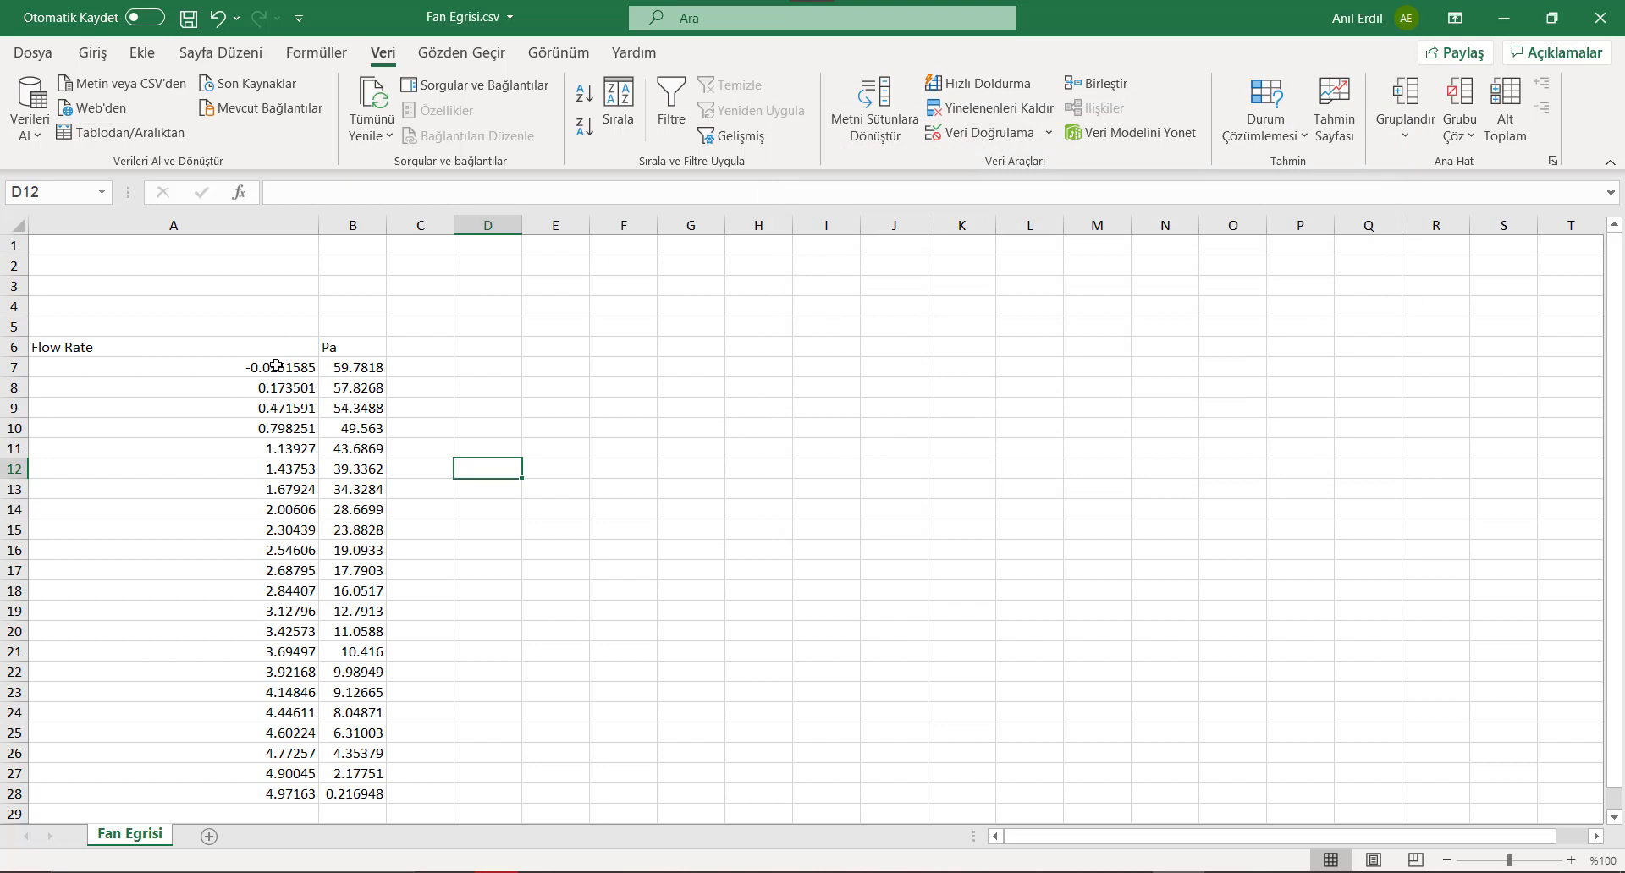
Replace the first flow value in A7 with 0 and rename header A6 to Flow Rate(m^3/h).
left_click(277, 367)
type("0")
double_click(153, 295)
left_click(127, 279)
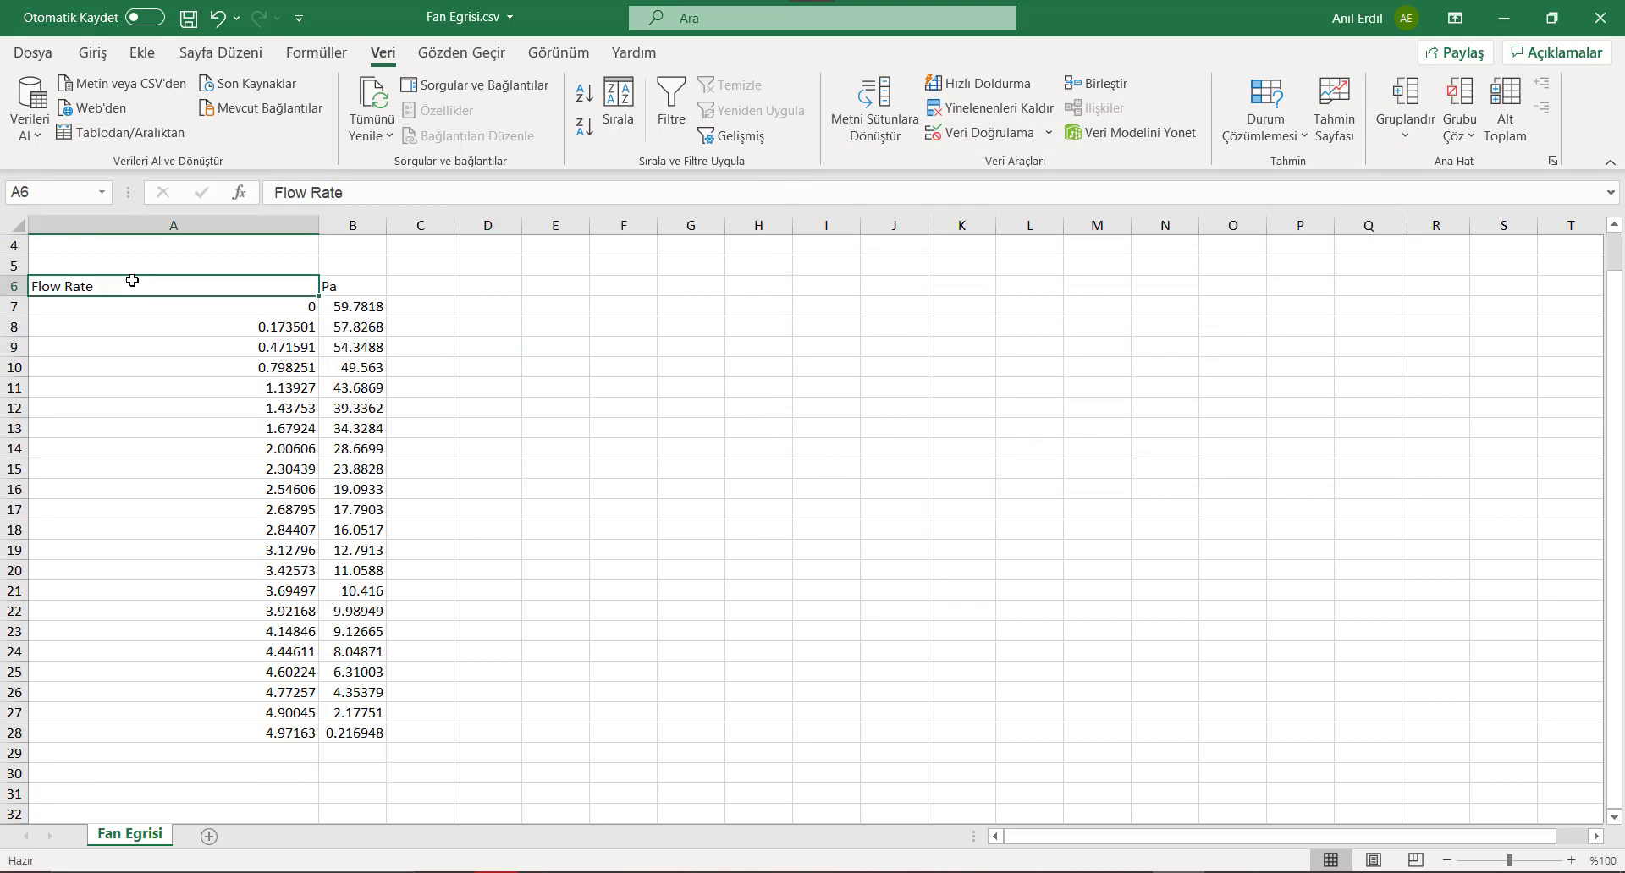
double_click(136, 282)
type("(m")
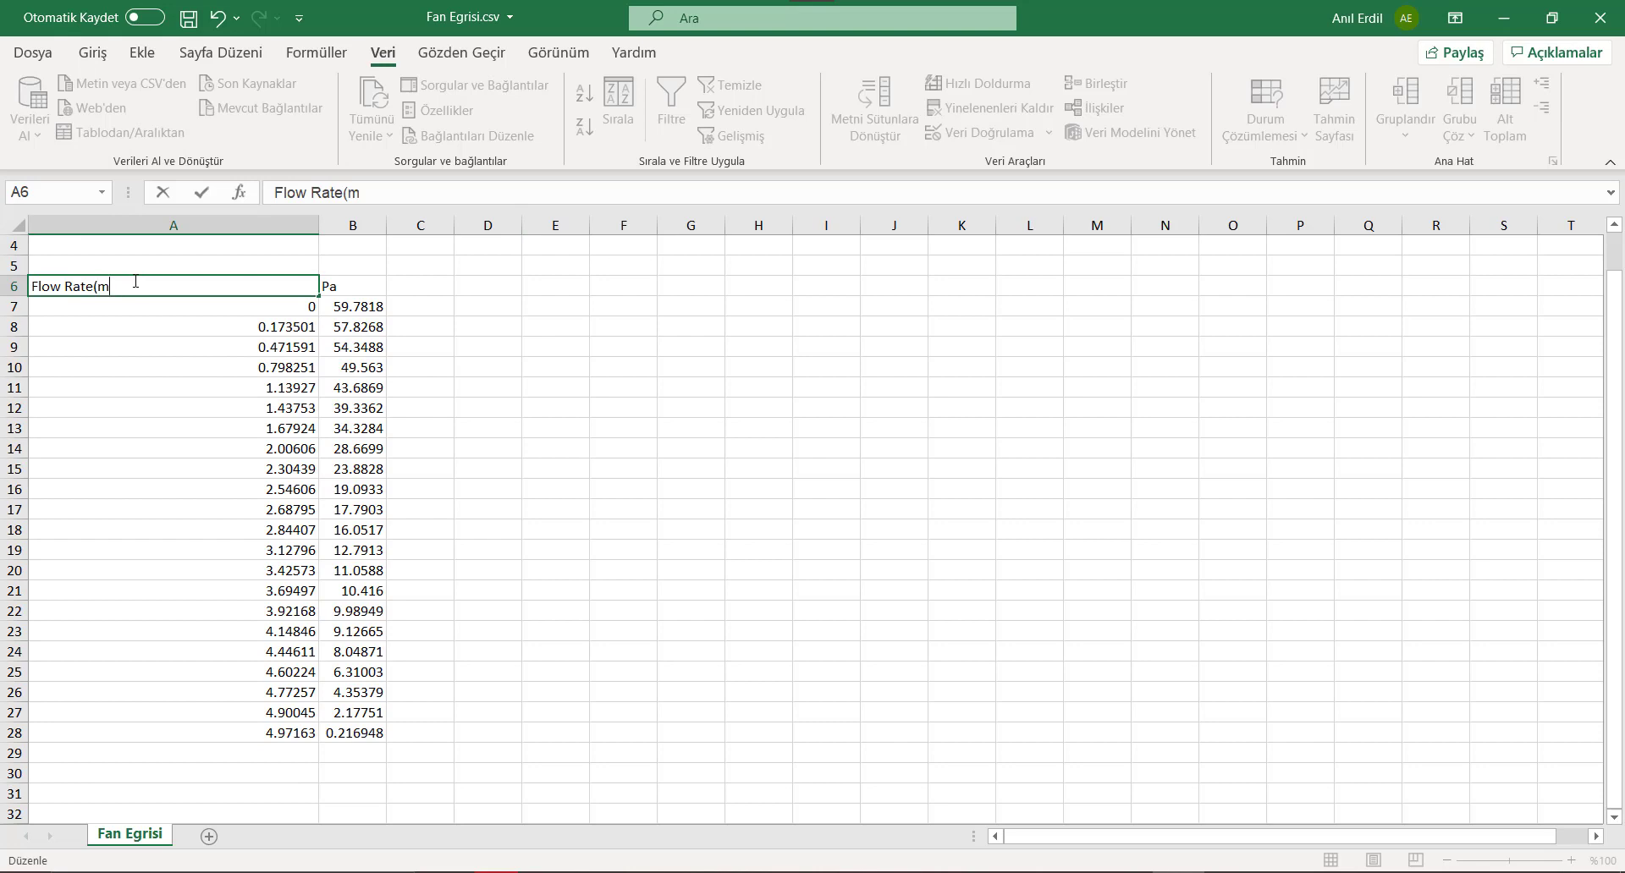
type("^3/h")
left_click(421, 327)
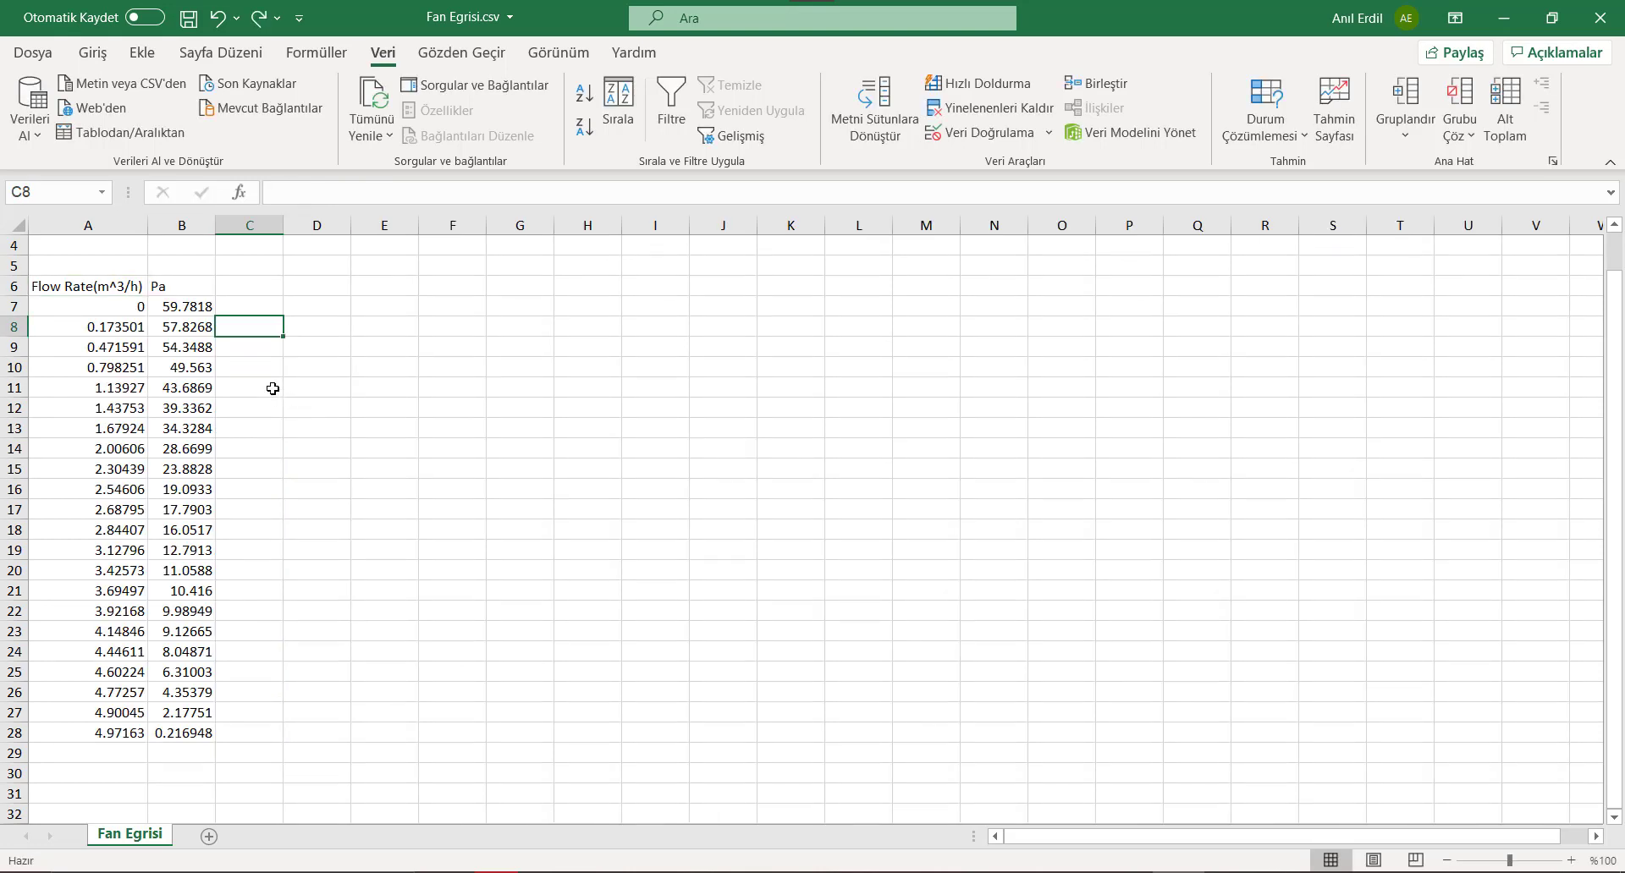
Insert an empty column before the Pa column.
left_click(160, 225)
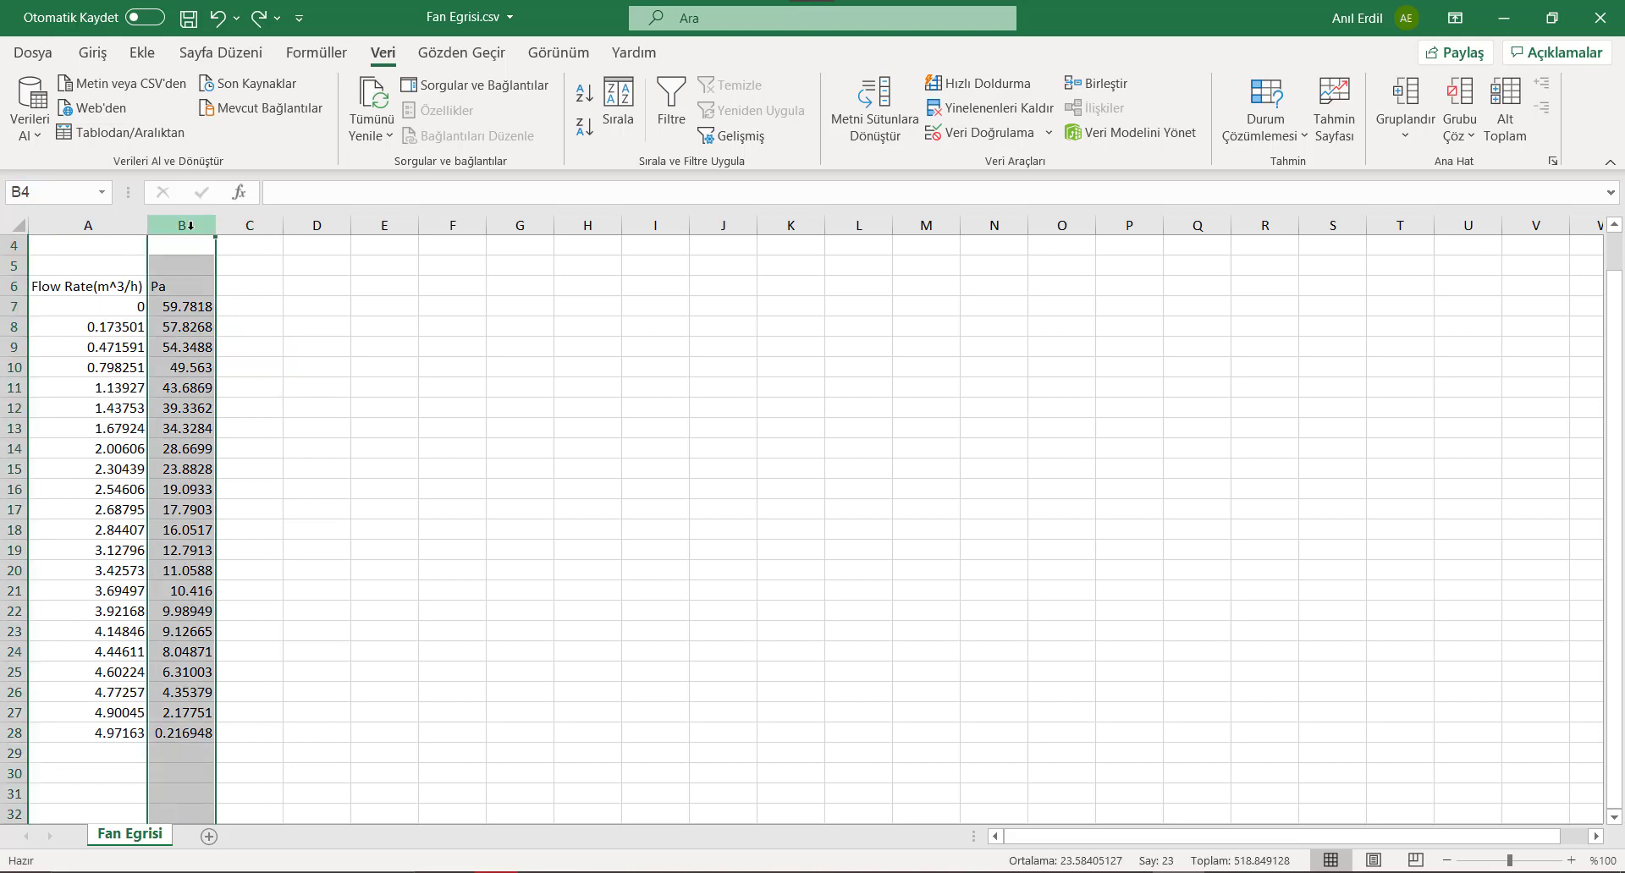
right_click(192, 228)
left_click(267, 408)
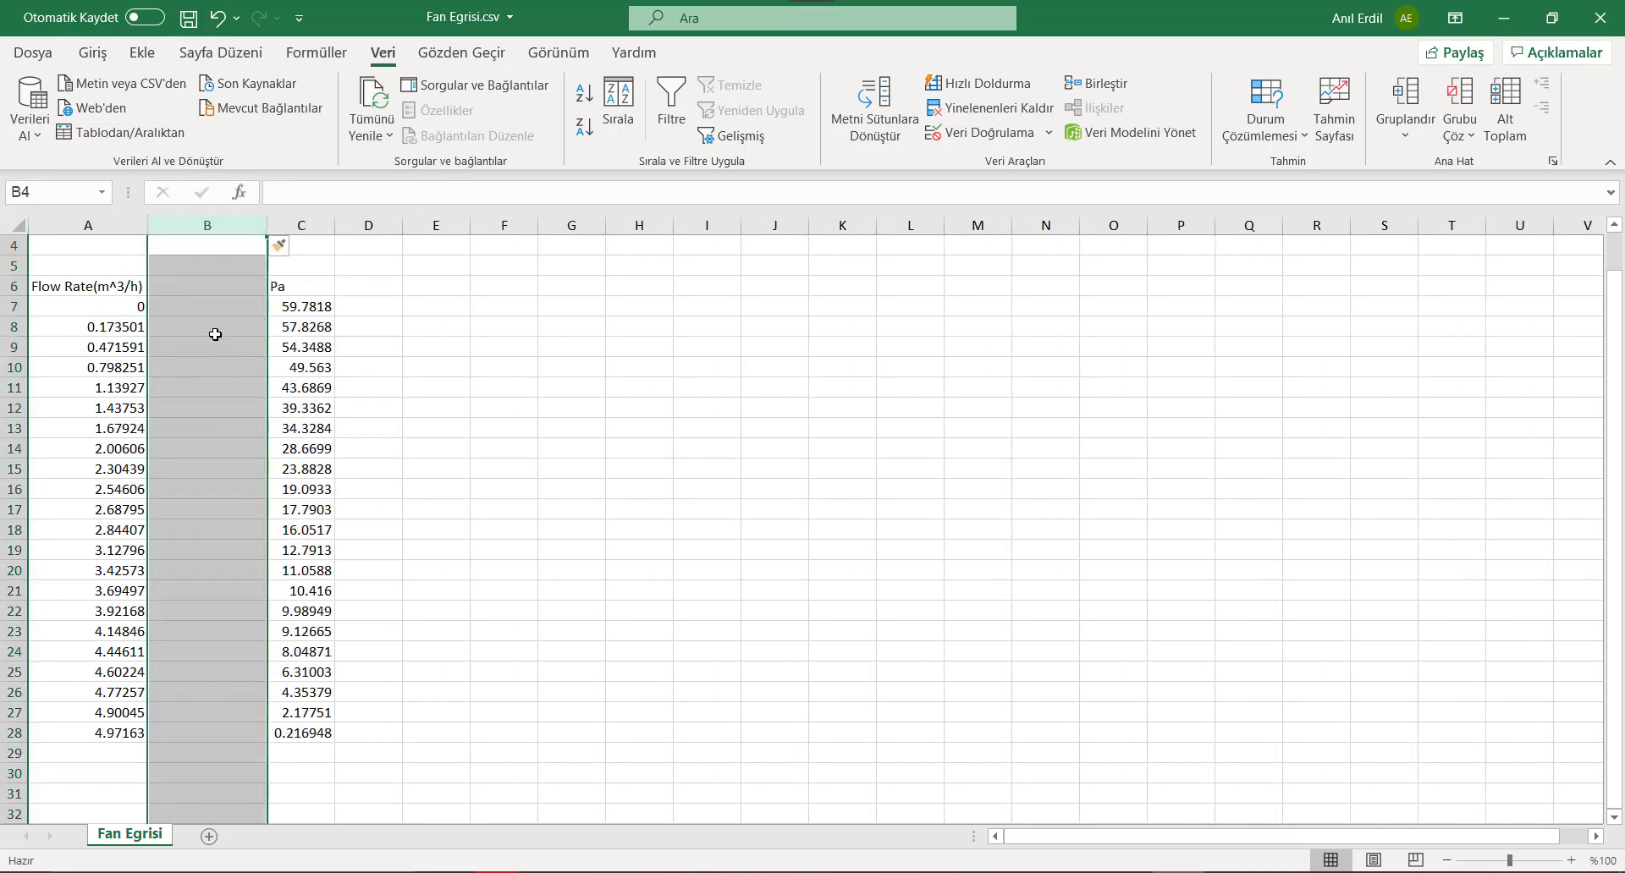
Enter =A7/3600 in B7 and fill it down to B28 to convert flow to m³/s.
left_click(198, 310)
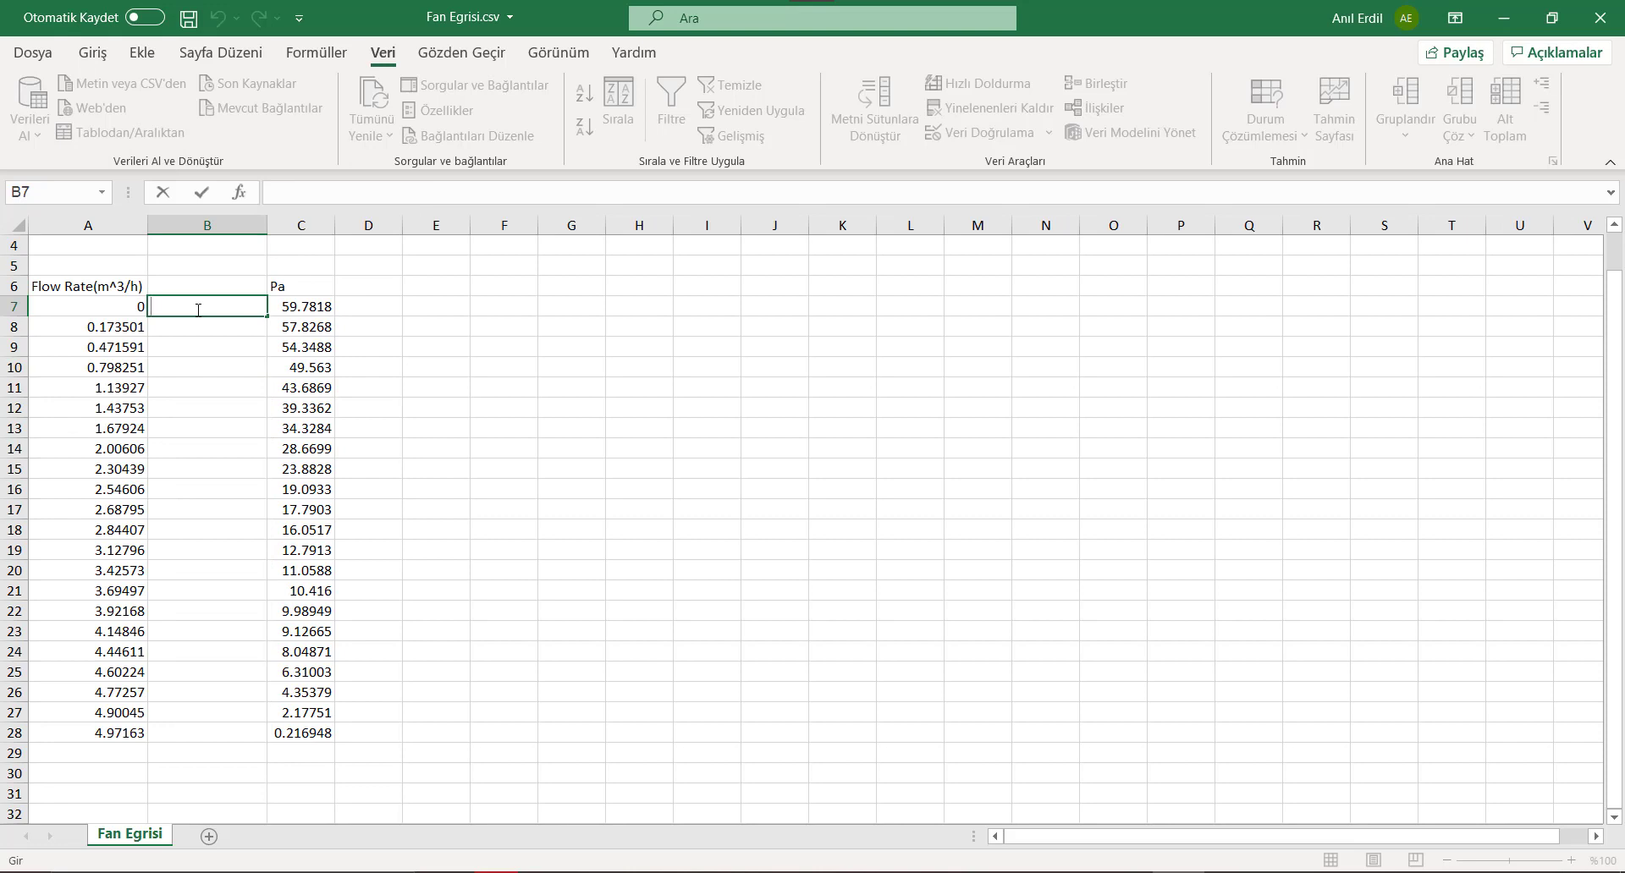
type("=")
left_click(125, 309)
type("/")
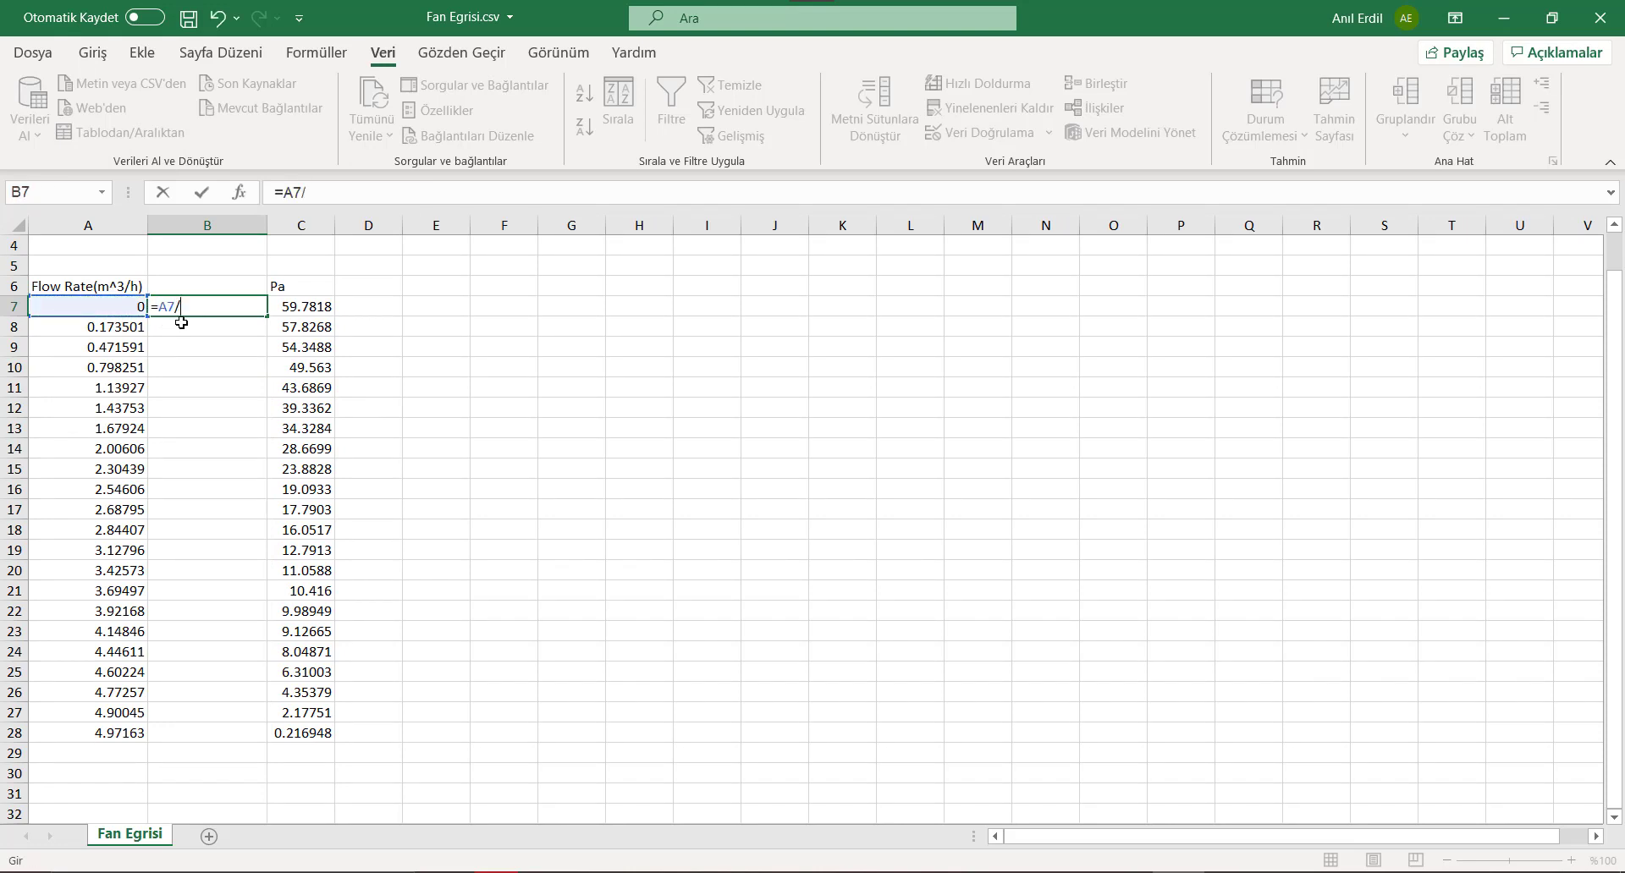
type("3600")
key("Return")
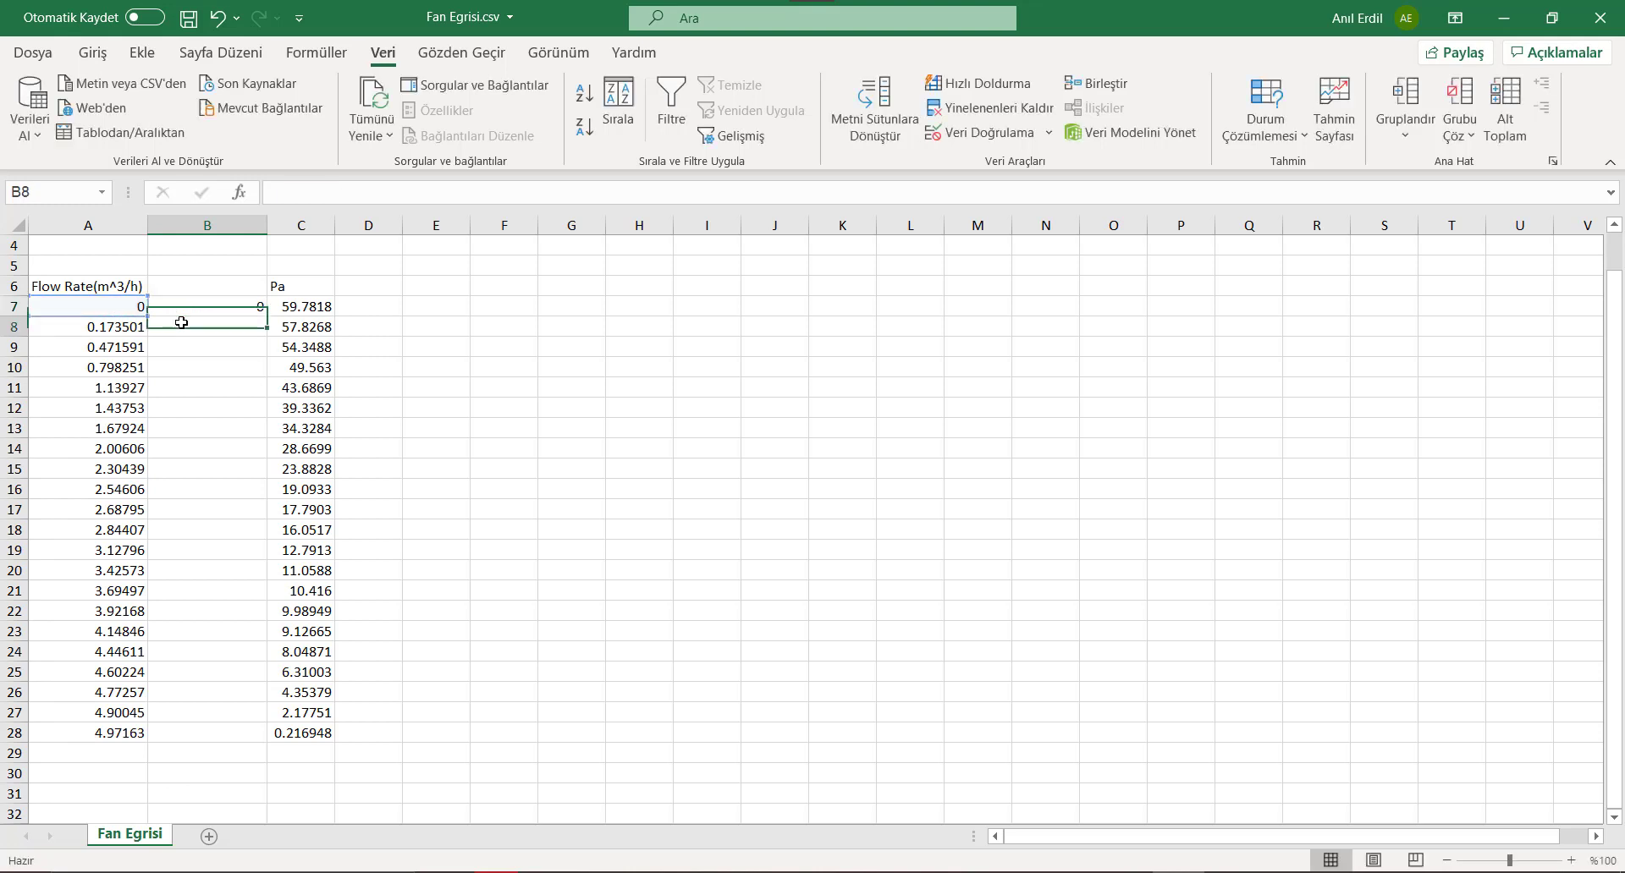
left_click(253, 306)
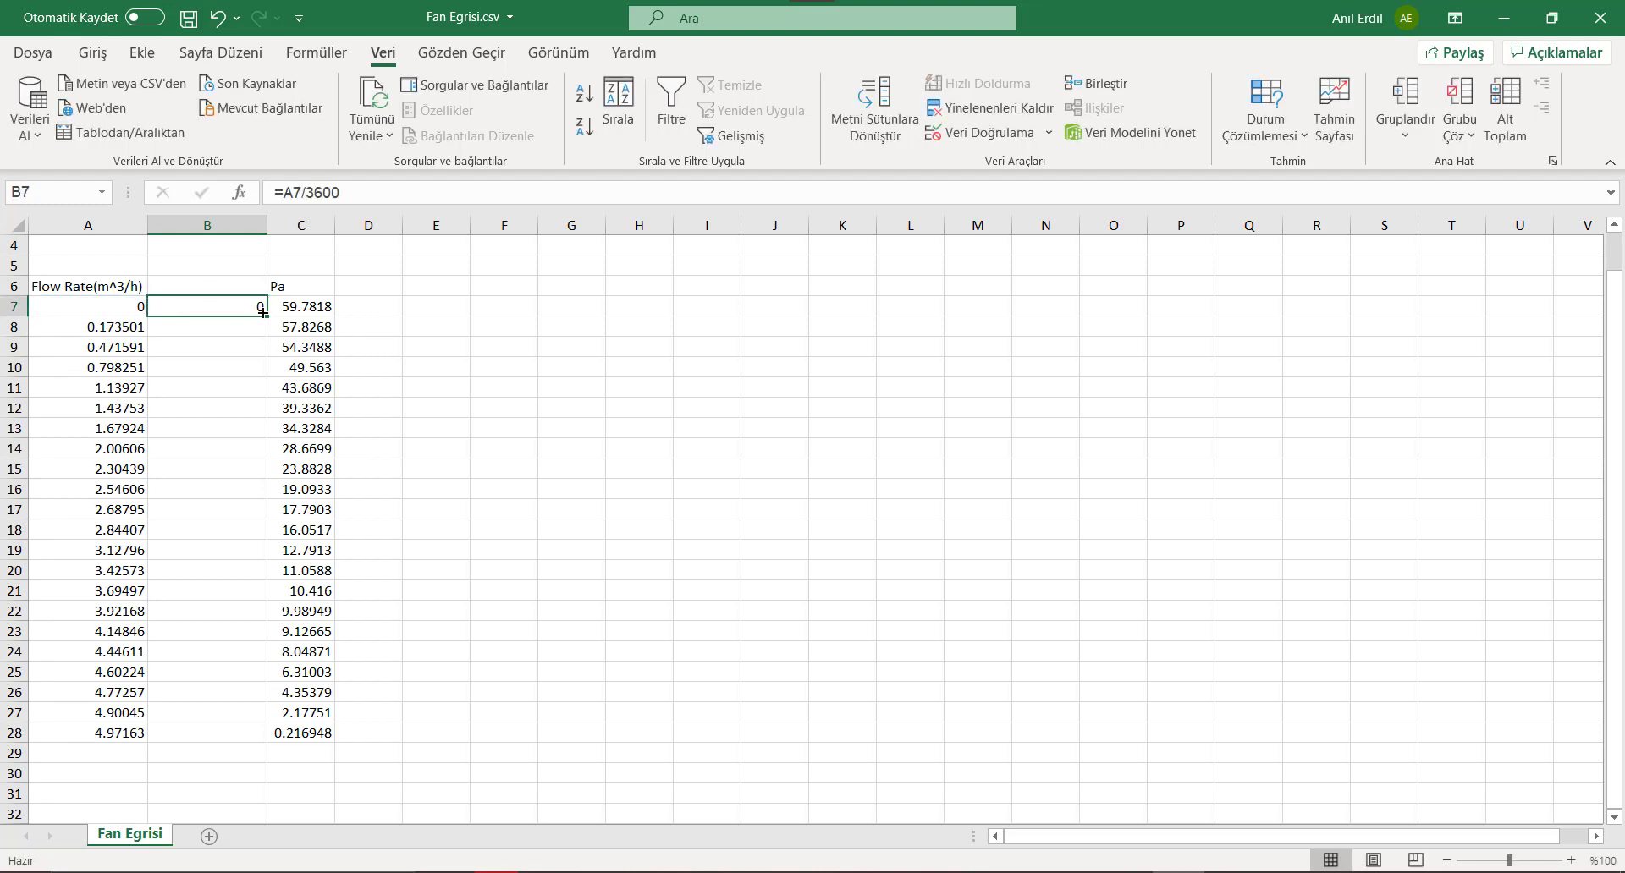
left_click_drag(264, 312, 327, 734)
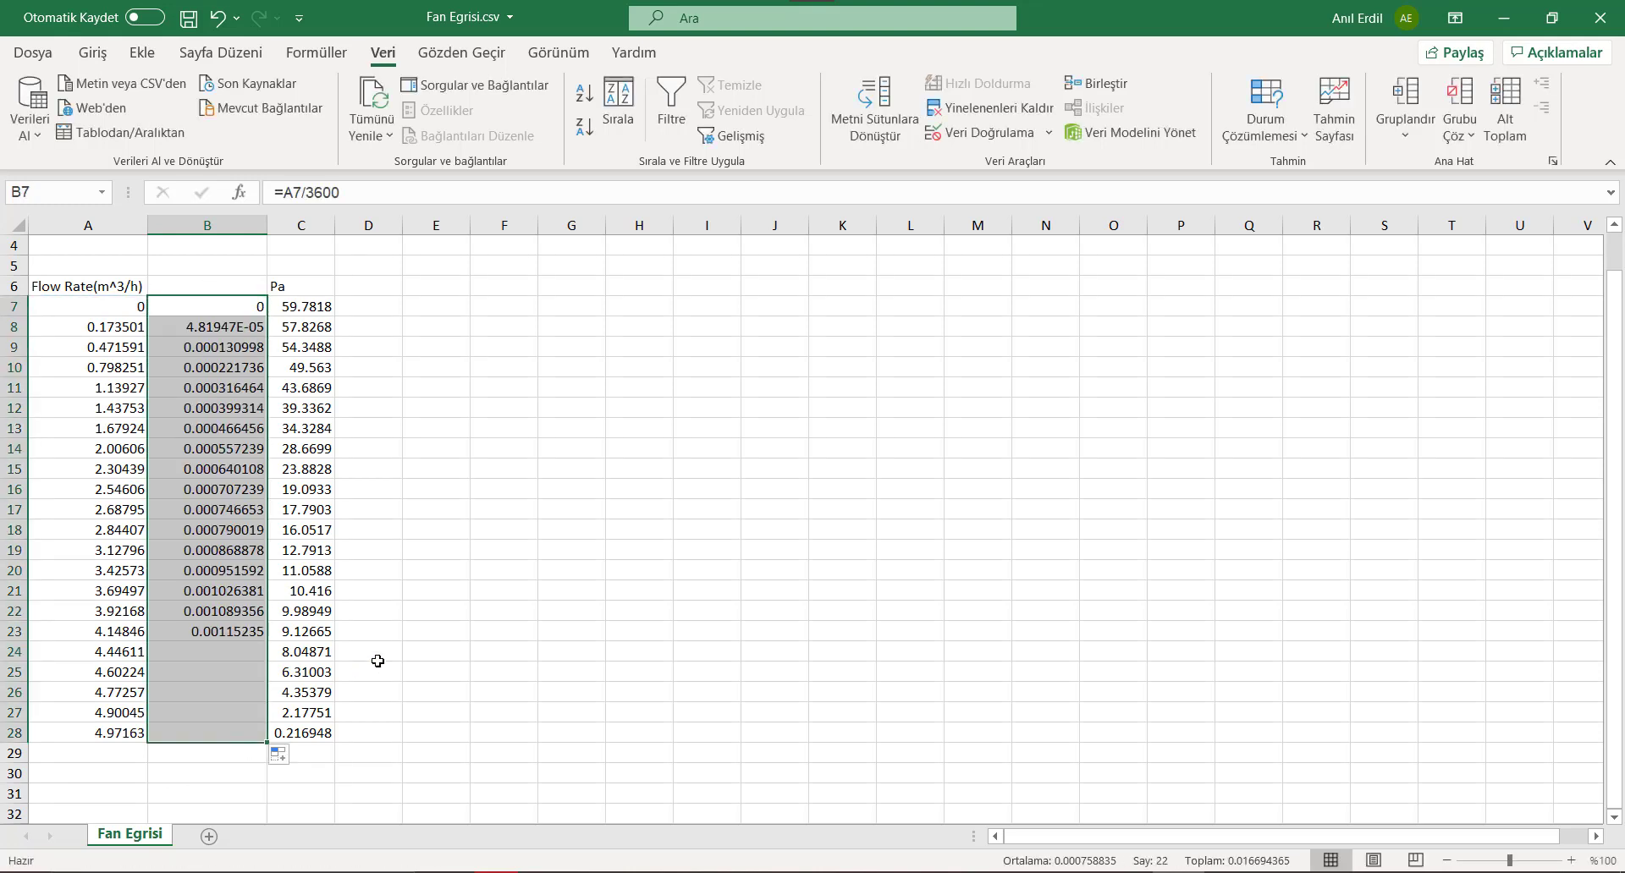
left_click(257, 513)
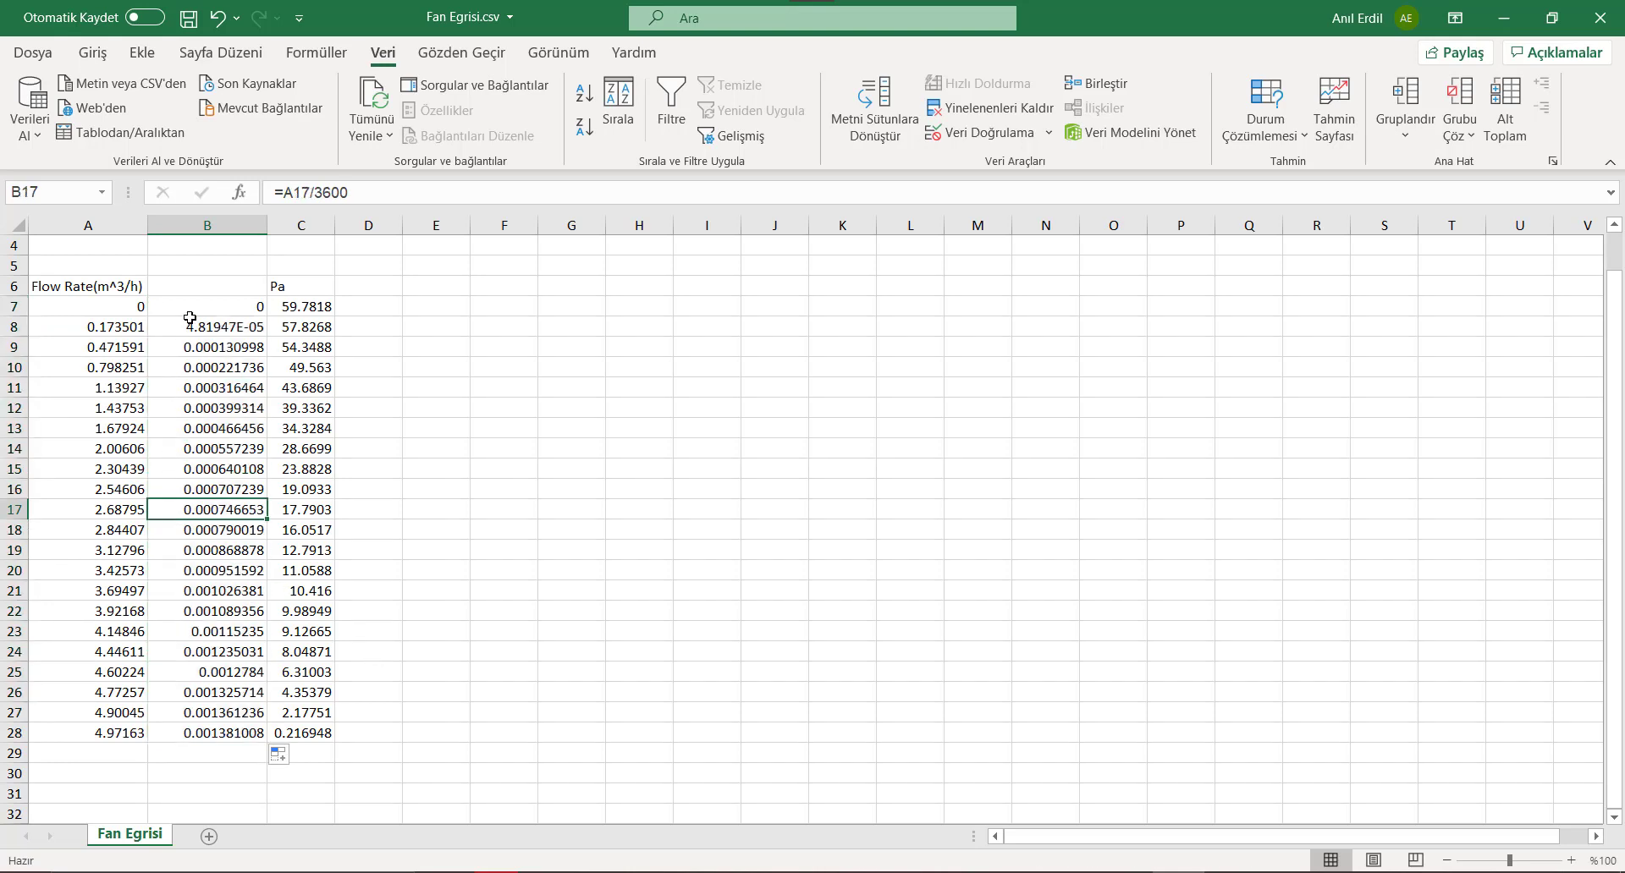
Copy the converted flow and pressure values in B7:C28 for SOLIDWORKS.
left_click_drag(194, 310, 288, 729)
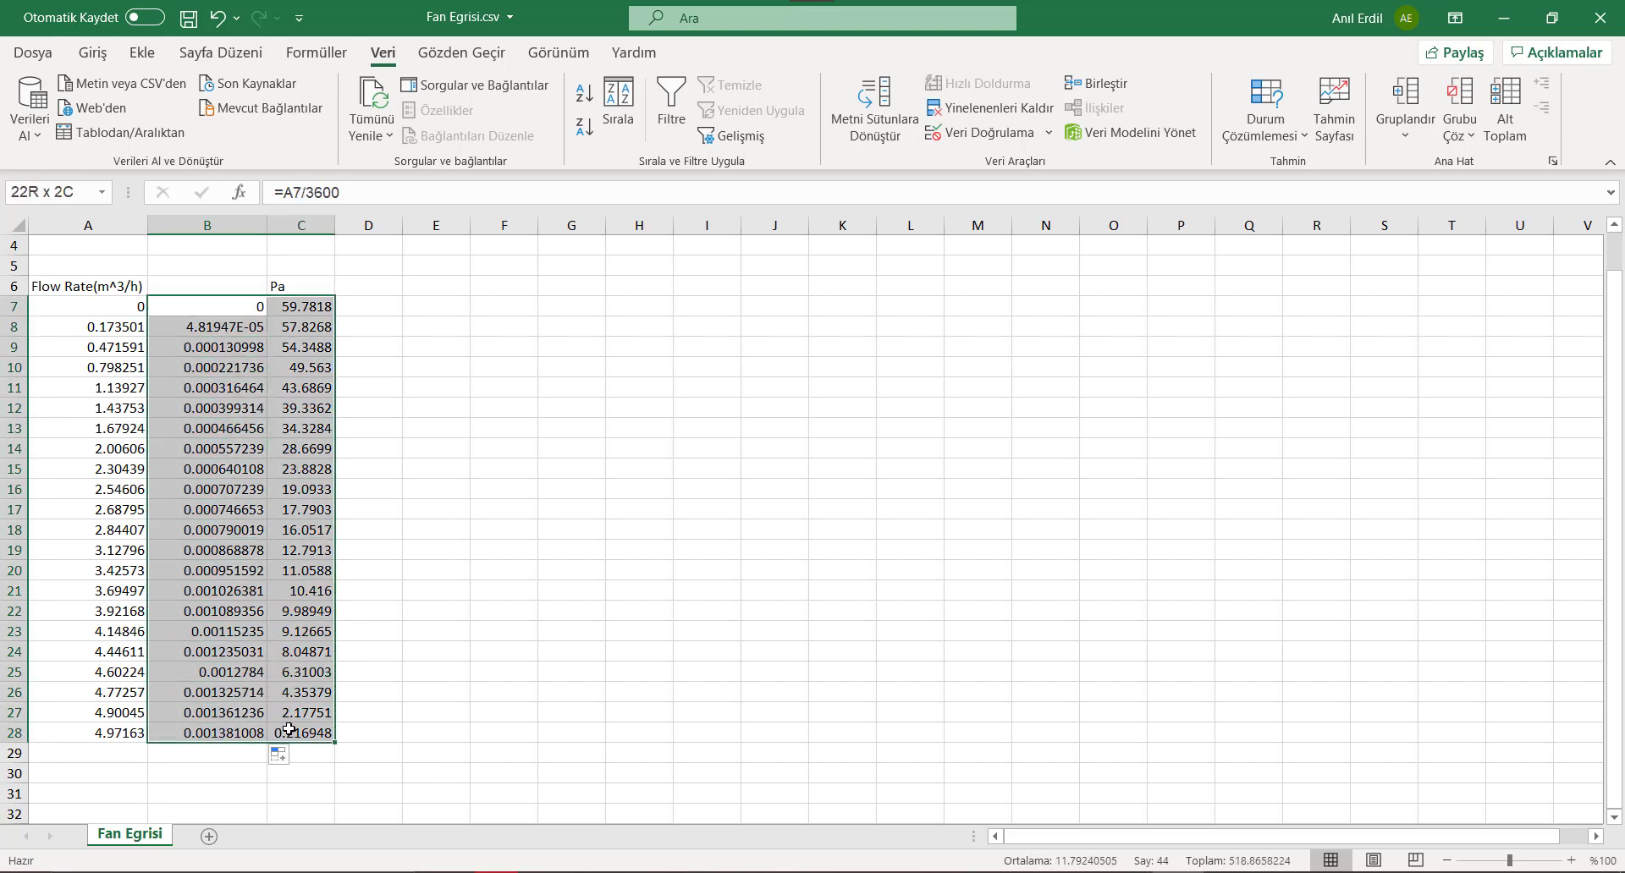
key("ctrl+c")
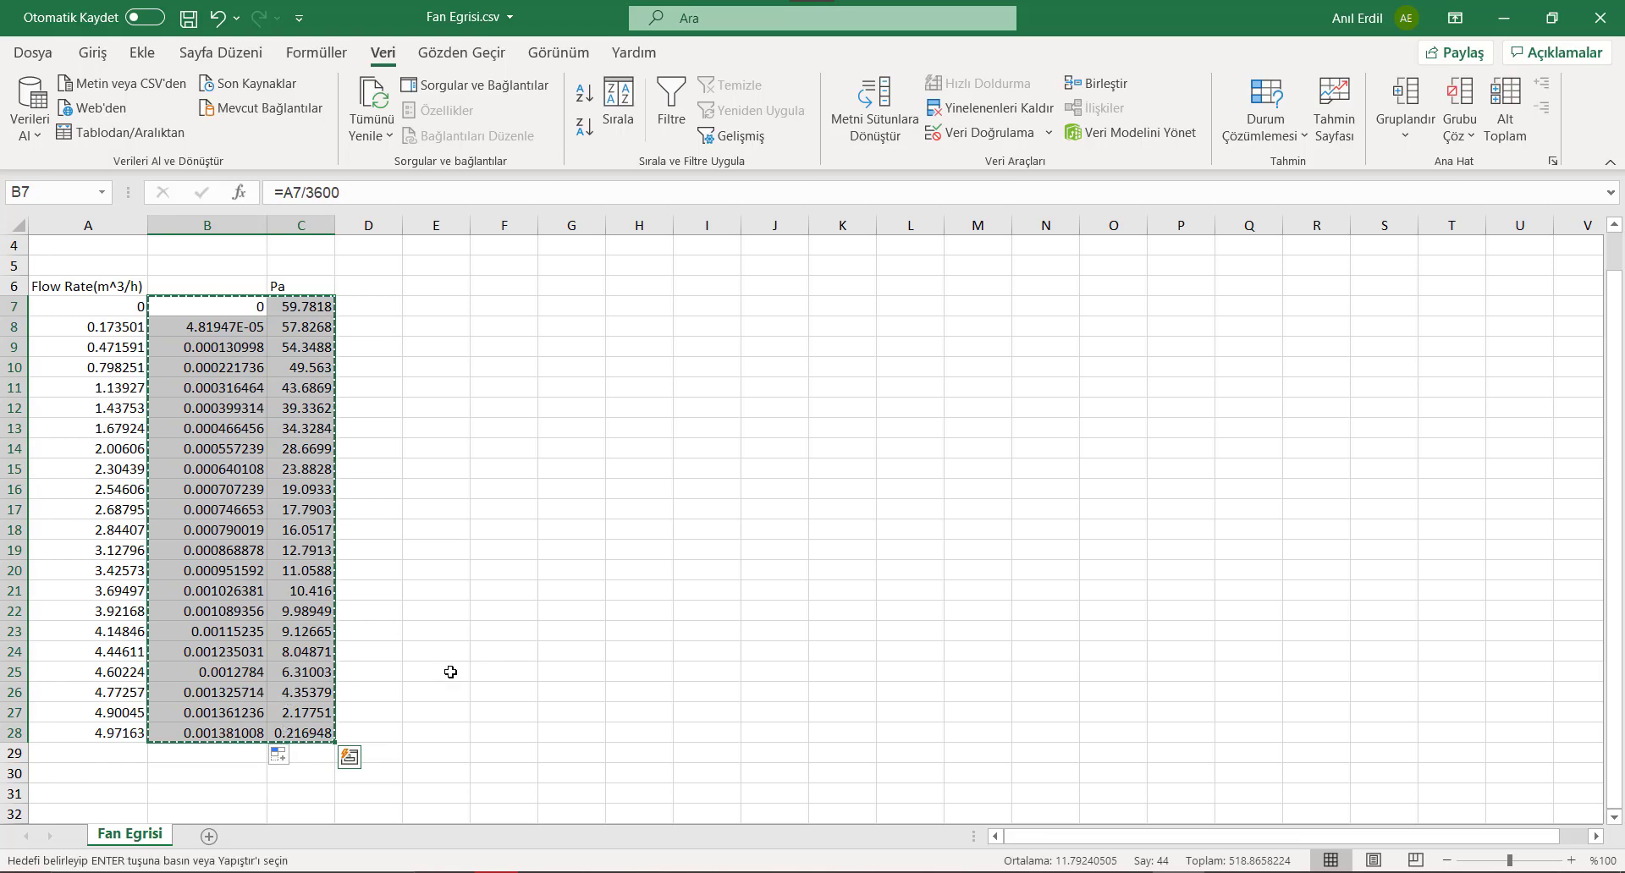
key("alt+Tab")
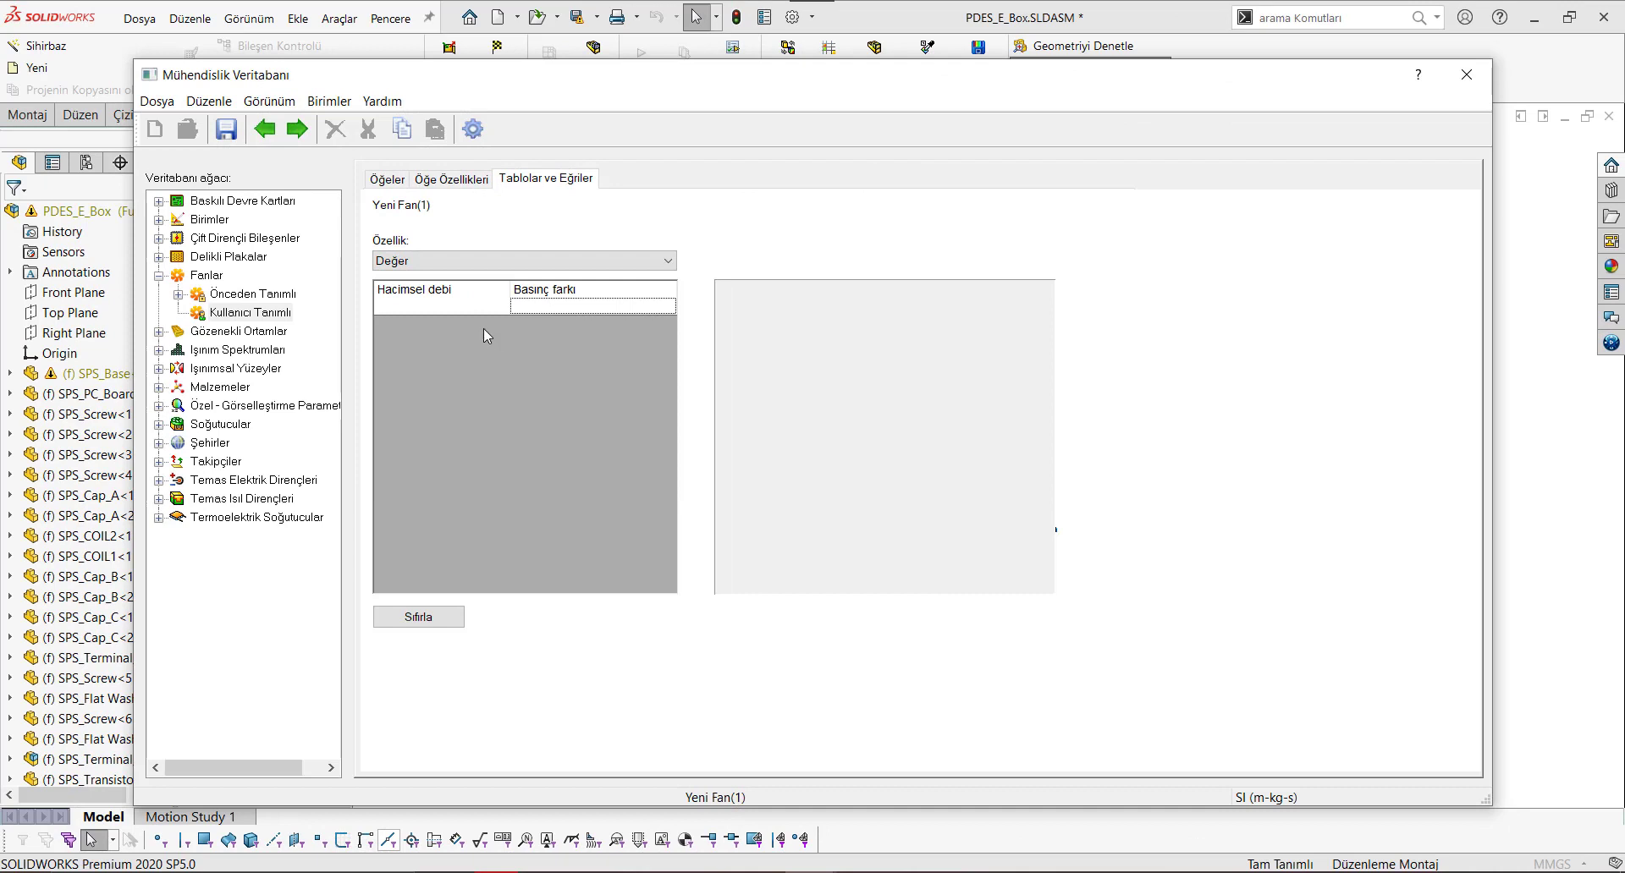
Paste the copied flow–pressure data into the fan table, falling from 59.78 Pa to 0.22 Pa.
left_click(454, 308)
key("ctrl+v")
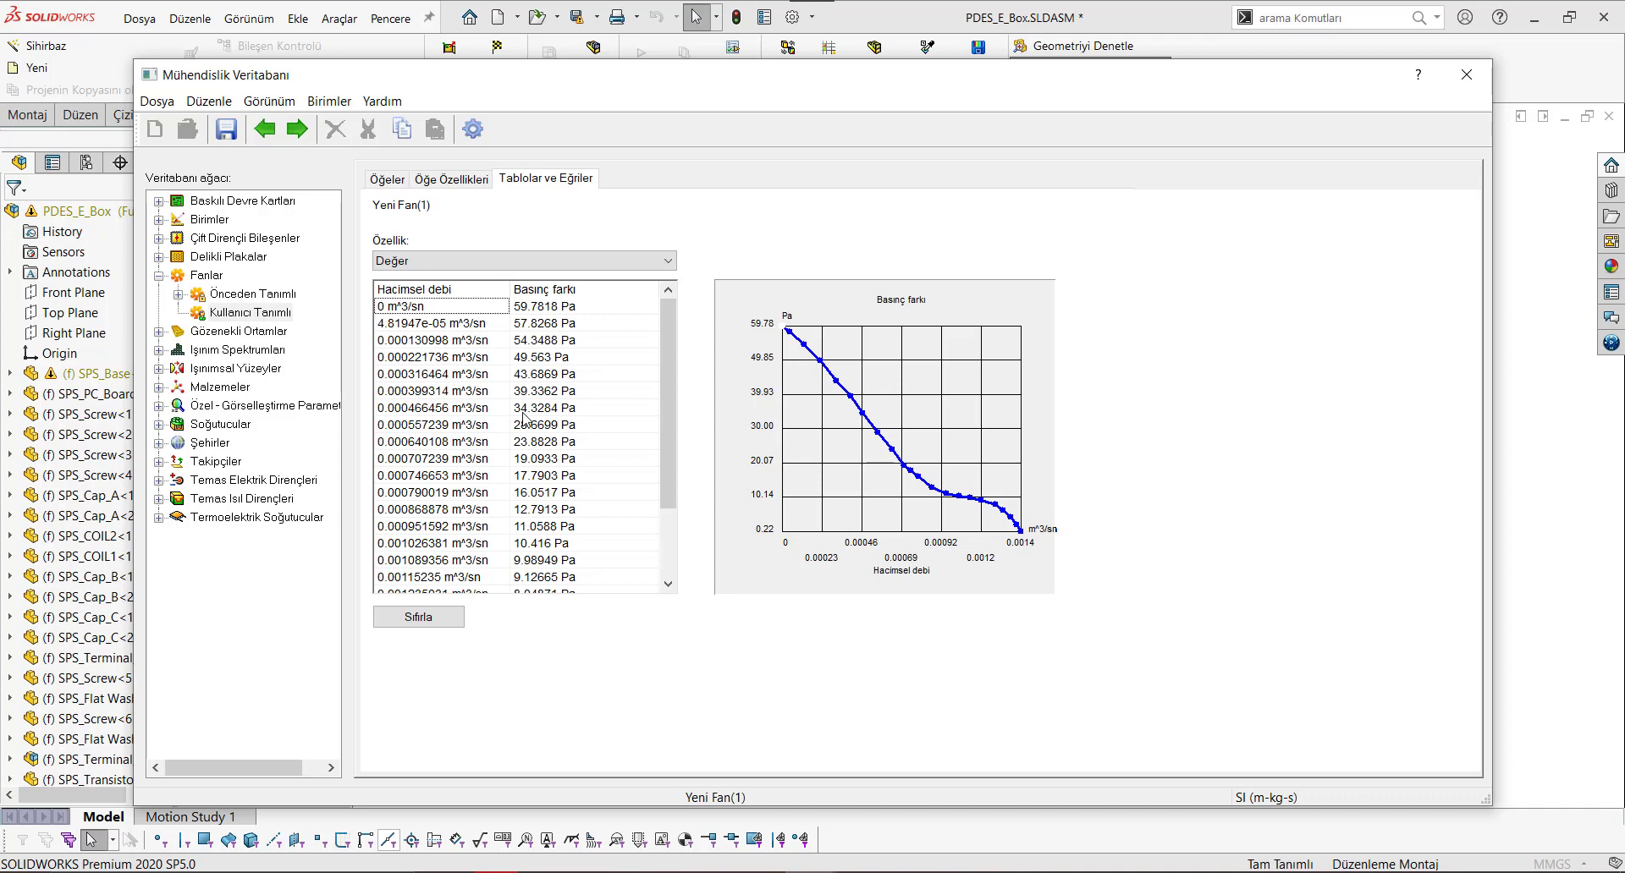
scroll(474, 349, "down", 1)
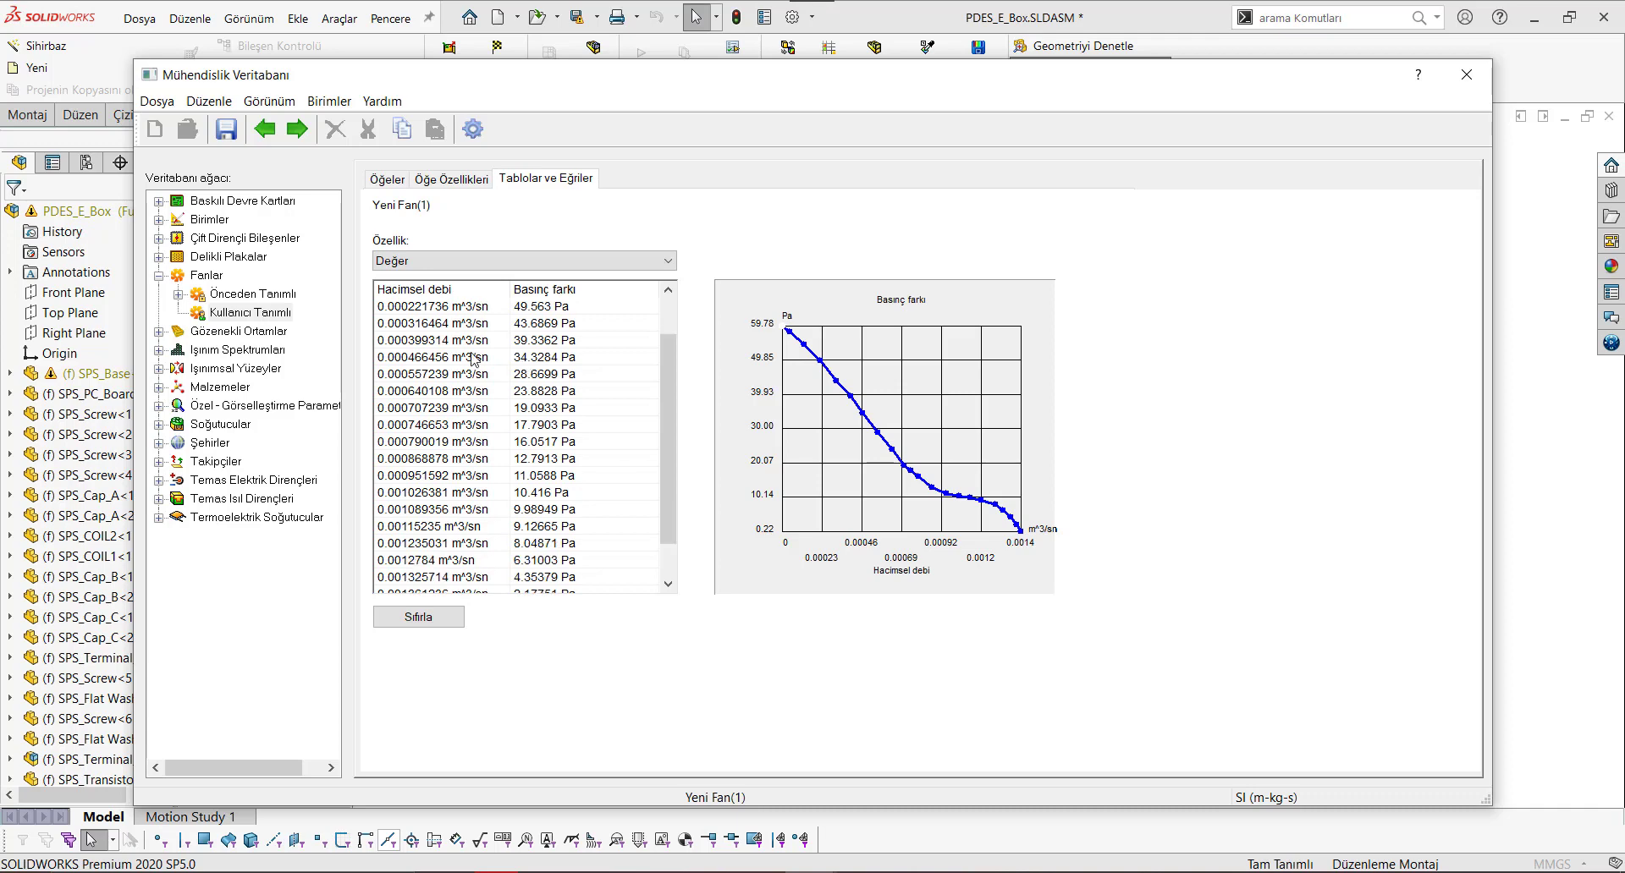
scroll(474, 349, "down", 1)
scroll(488, 451, "up", 2)
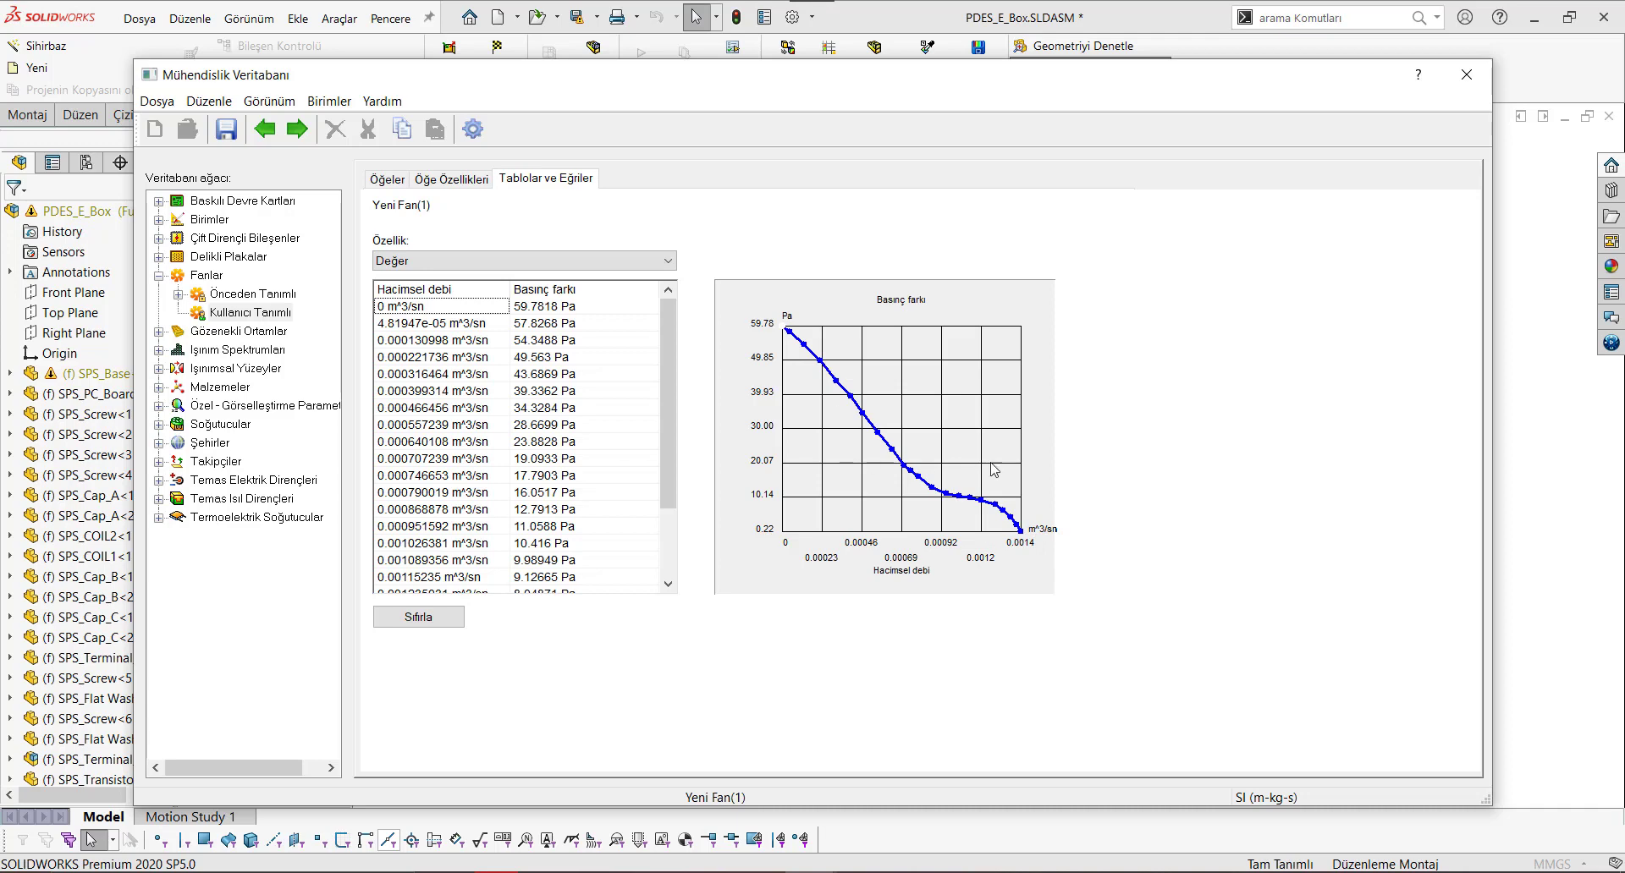
Set the fan's outer diameter to 20 mm and hub diameter to 14 mm.
left_click(451, 179)
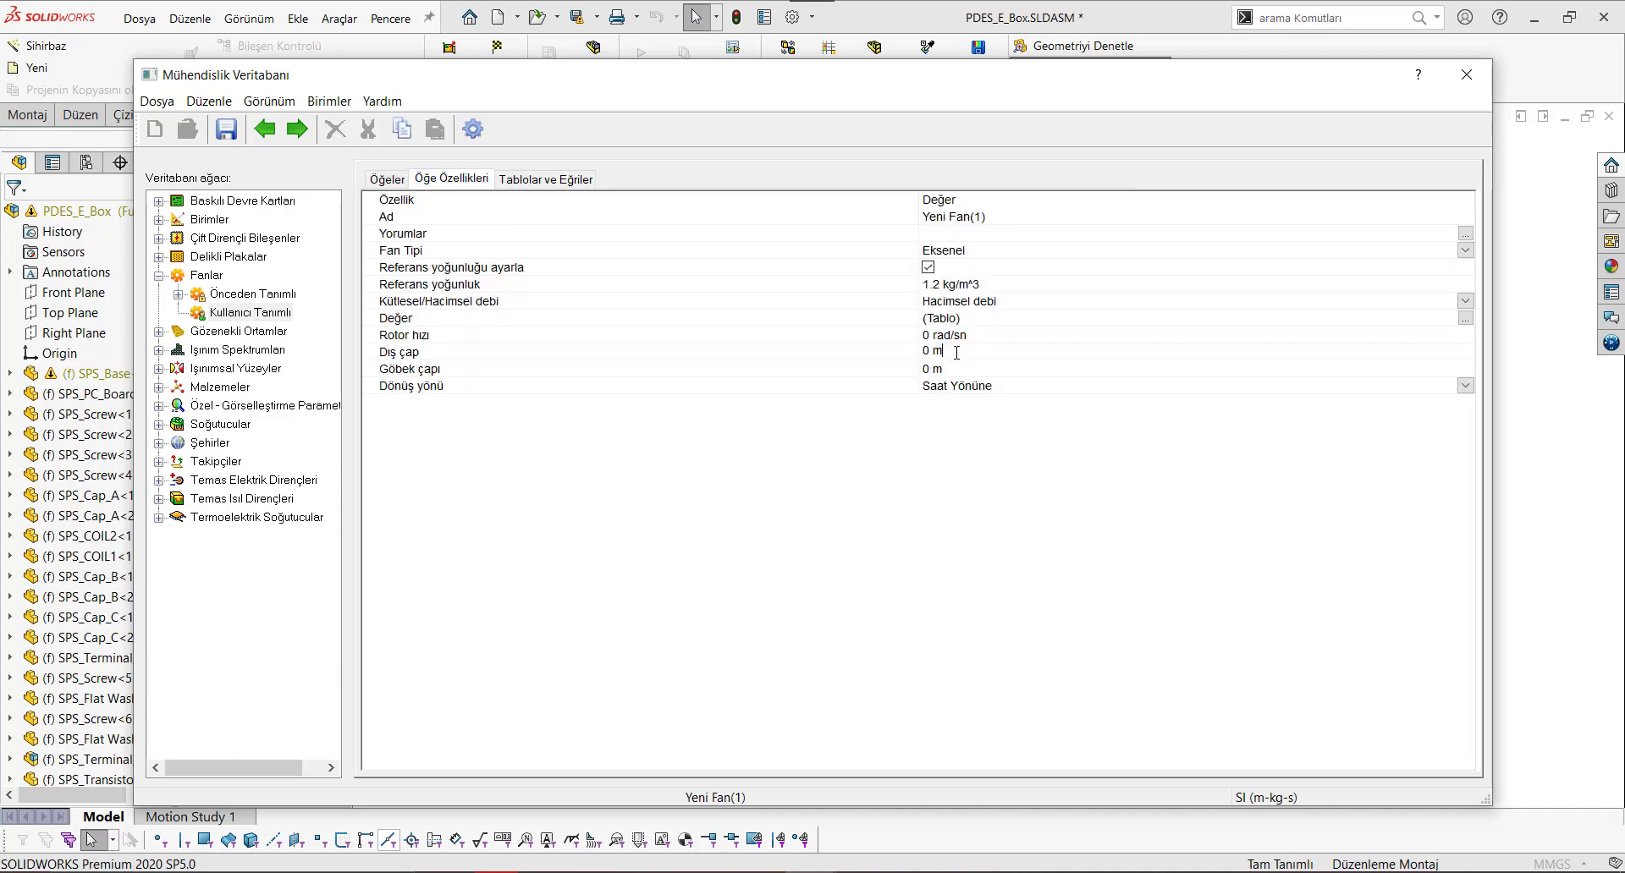
left_click_drag(957, 352, 847, 347)
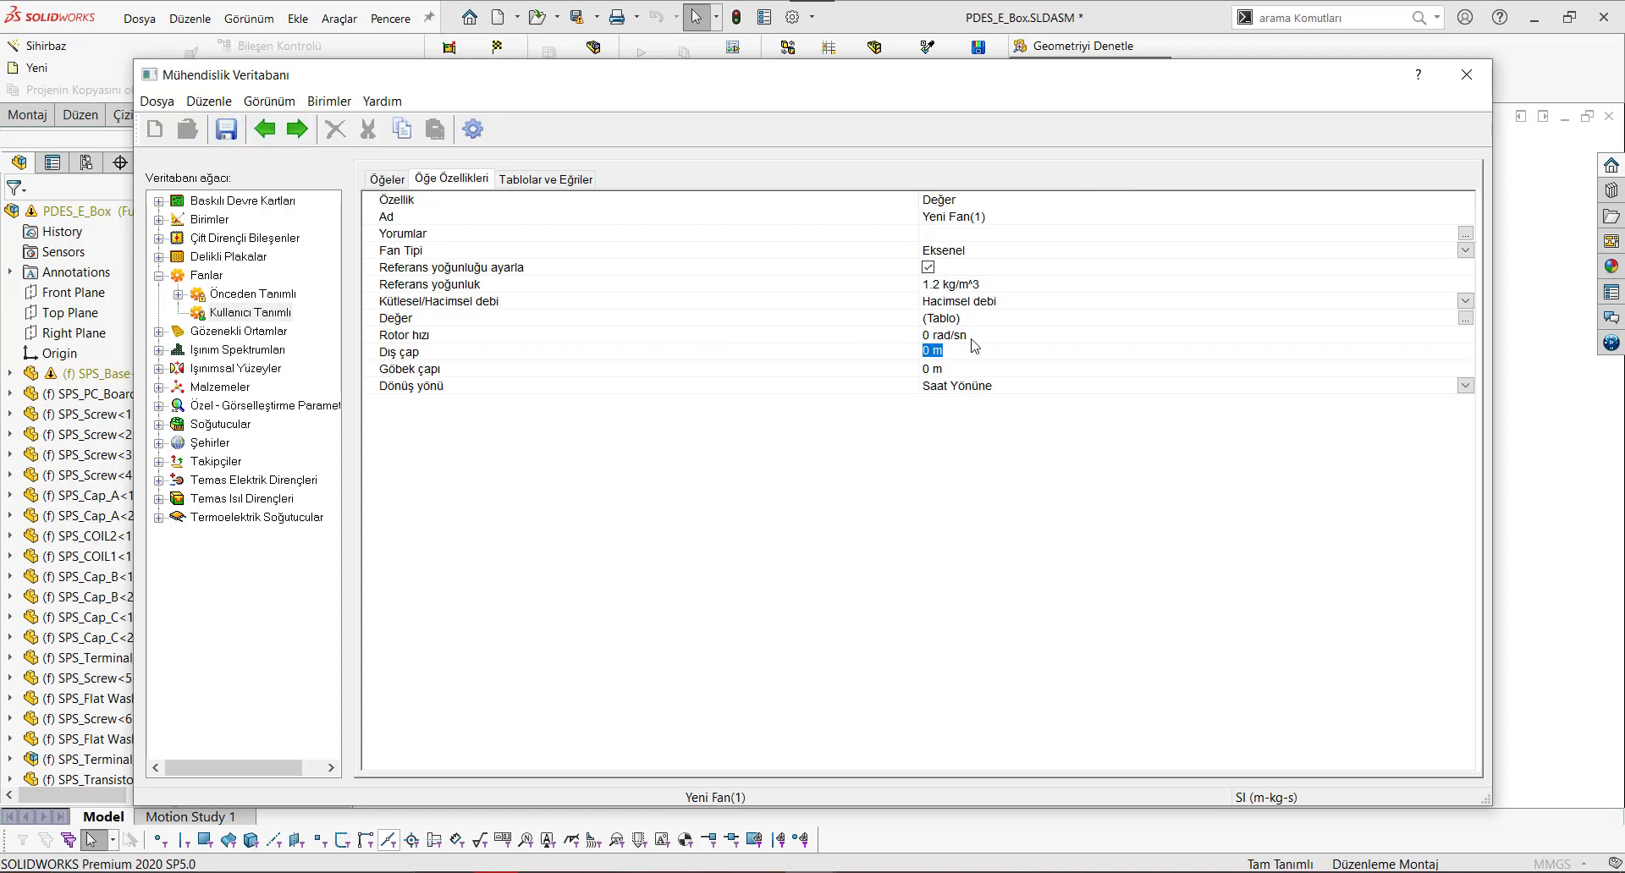
type("20mm")
key("Return")
left_click_drag(954, 367, 902, 377)
key("BackSpace")
key("Return")
Set rotor speed to 5000 RPM, name the fan AE, save it and close the database.
left_click(1011, 335)
type("5000RPM")
key("Return")
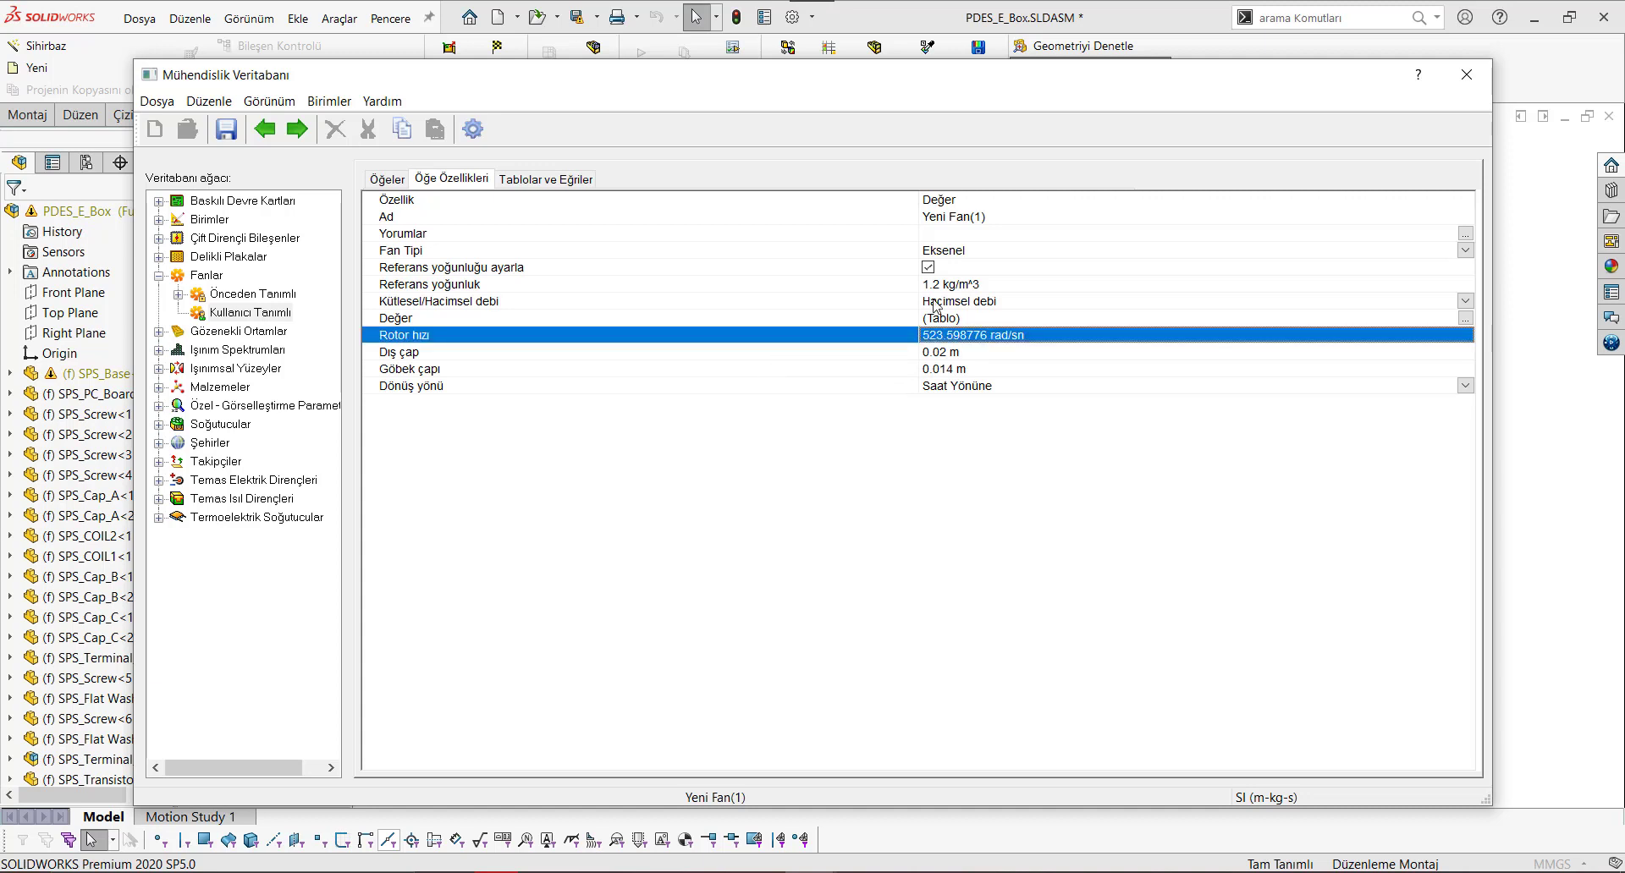
left_click(969, 216)
left_click(969, 216)
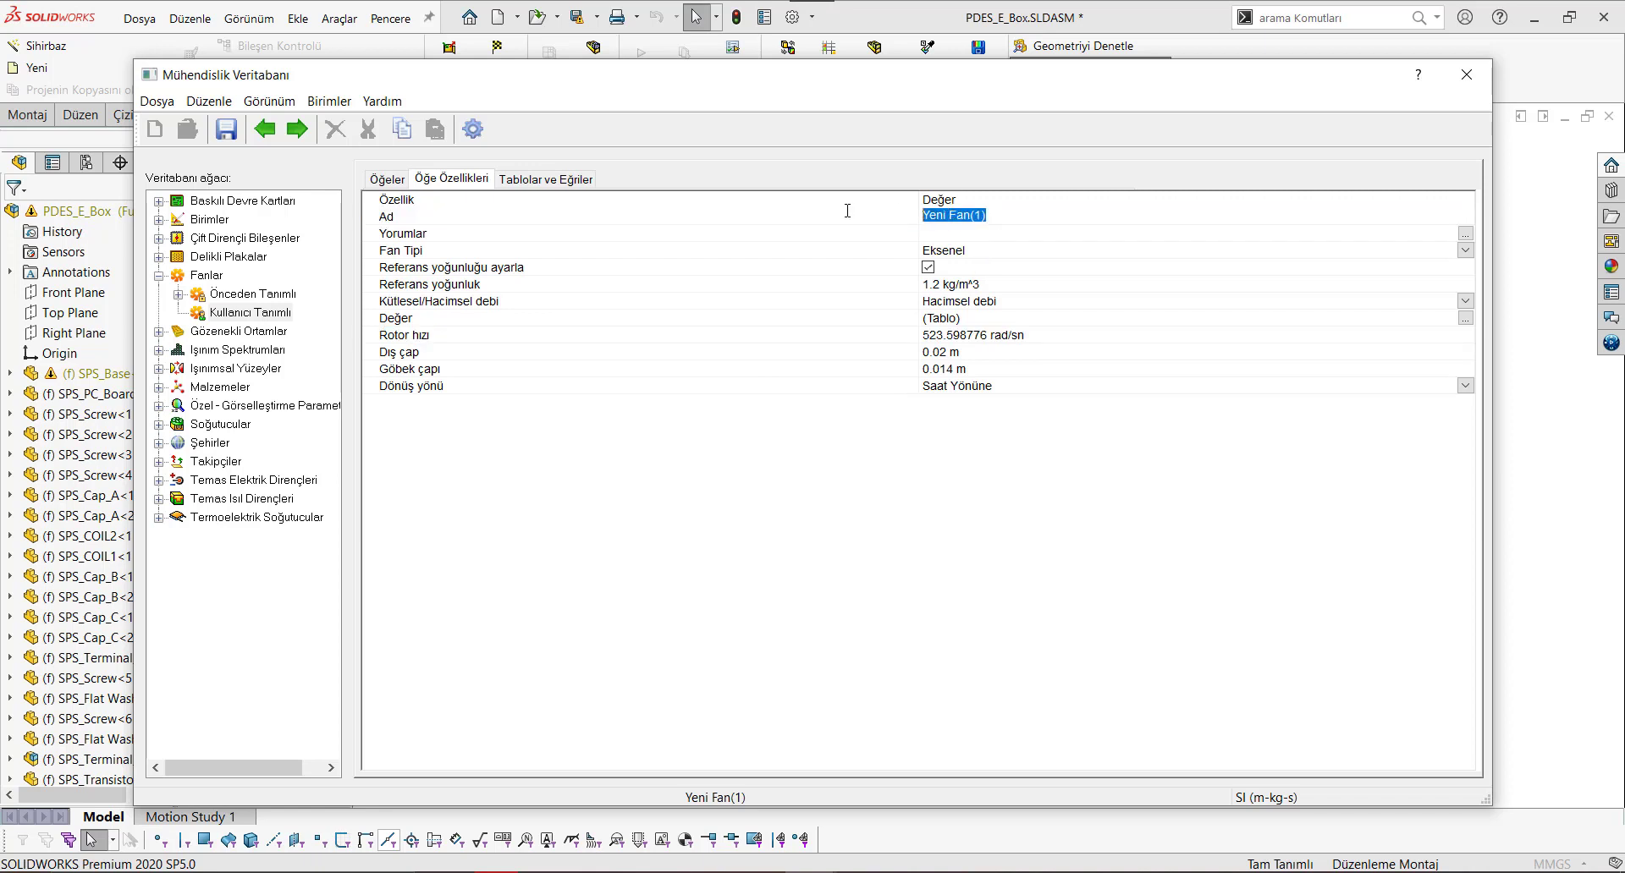
type("a")
key("Return")
left_click(225, 130)
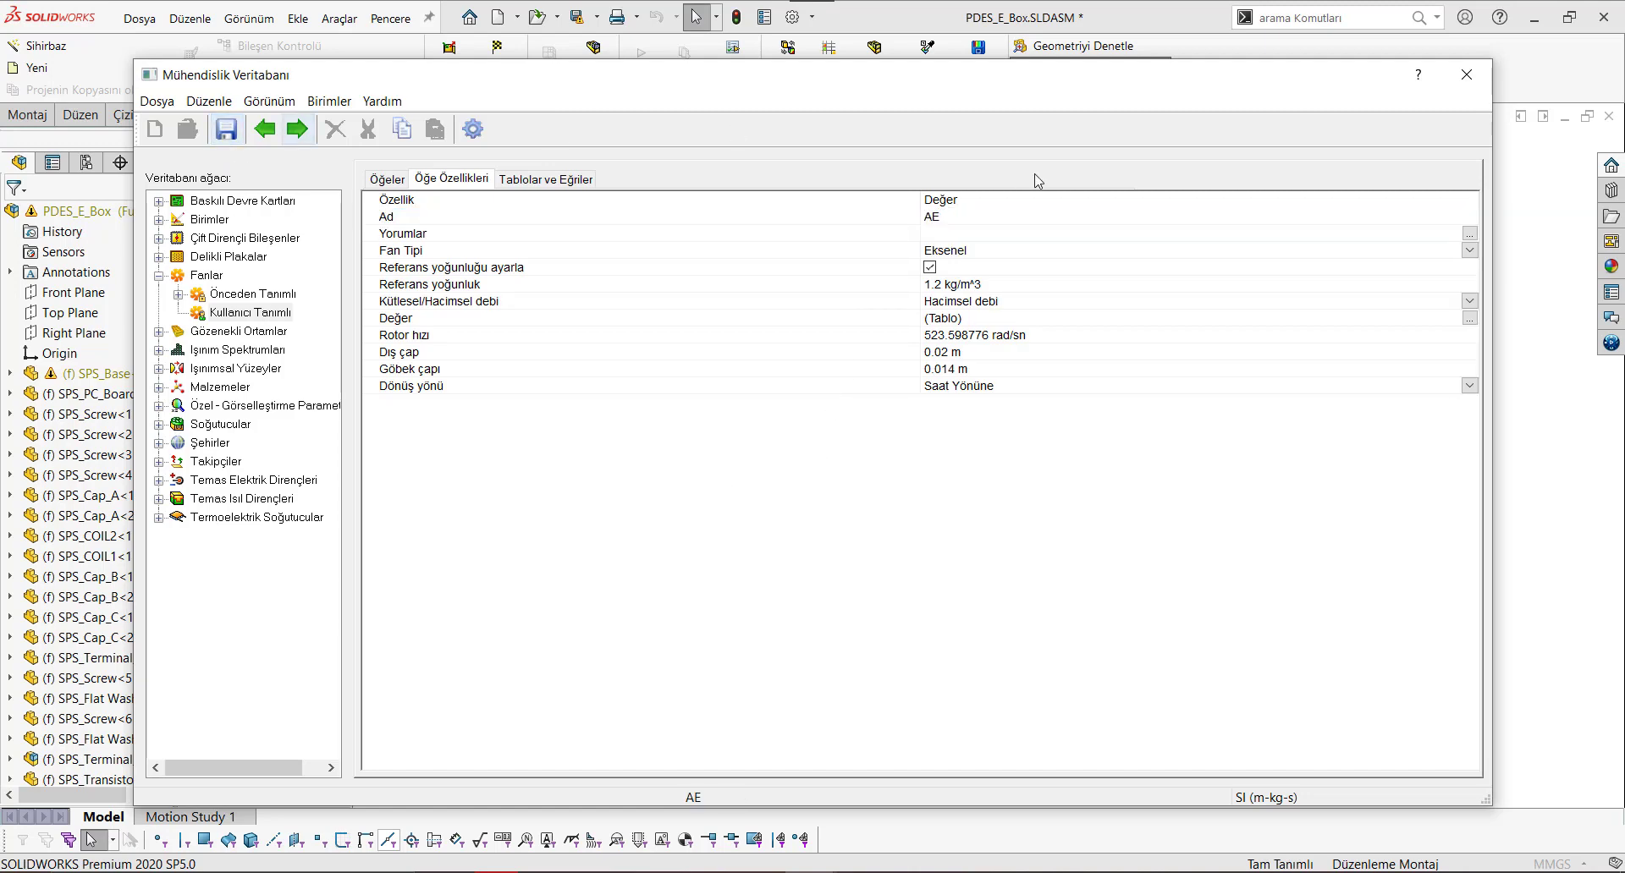
left_click(1467, 75)
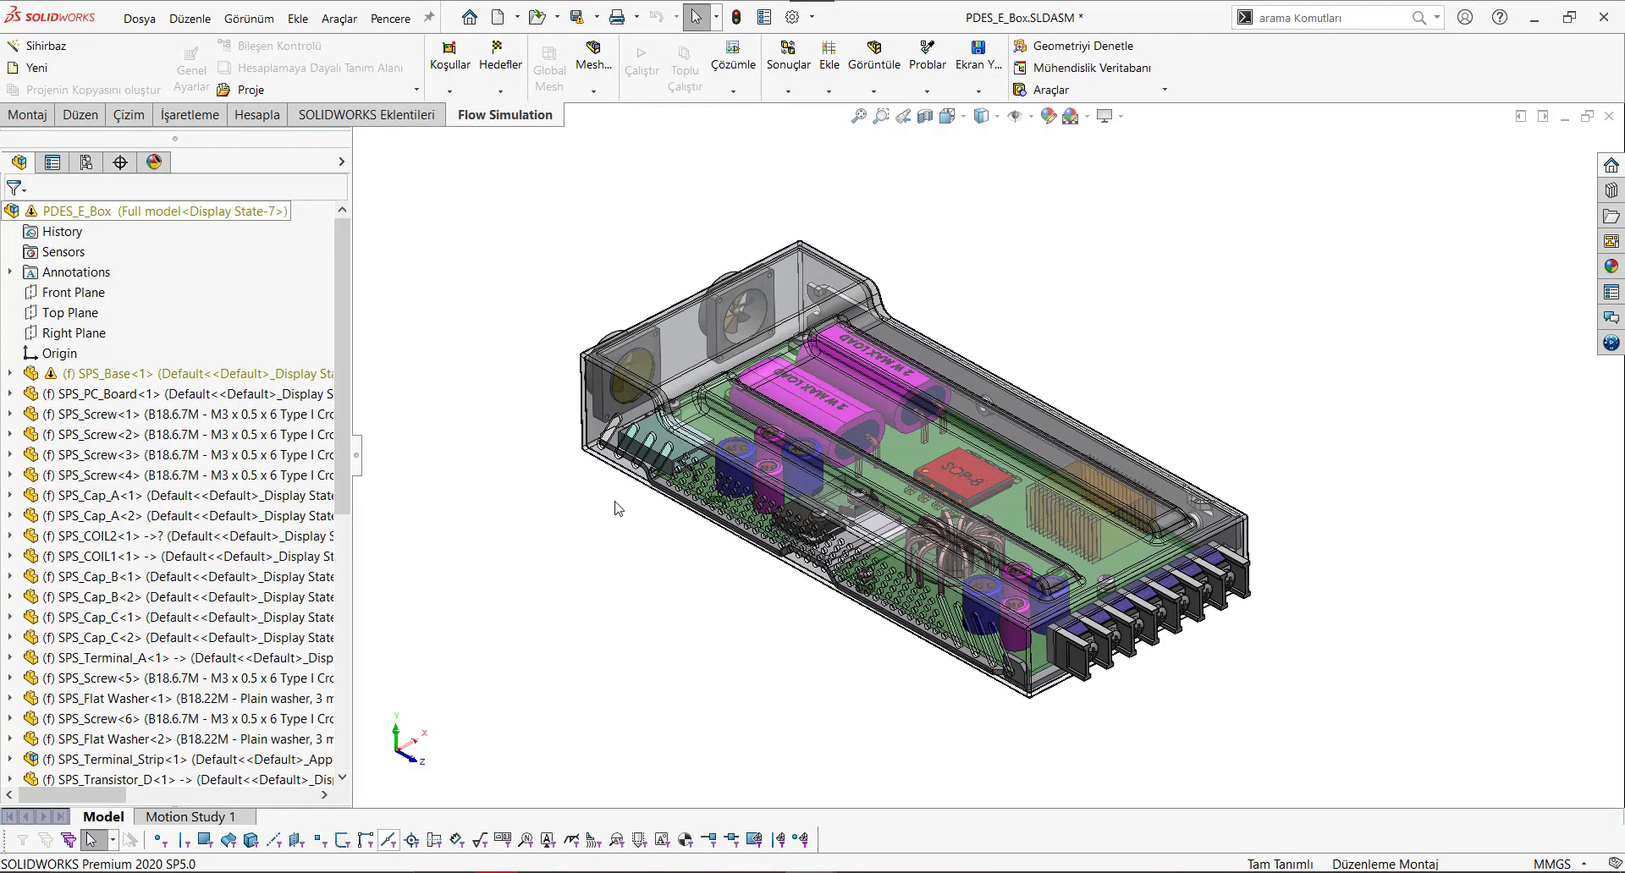
Activate the Simplified configuration in the ConfigurationManager.
left_click(85, 162)
left_click(102, 266)
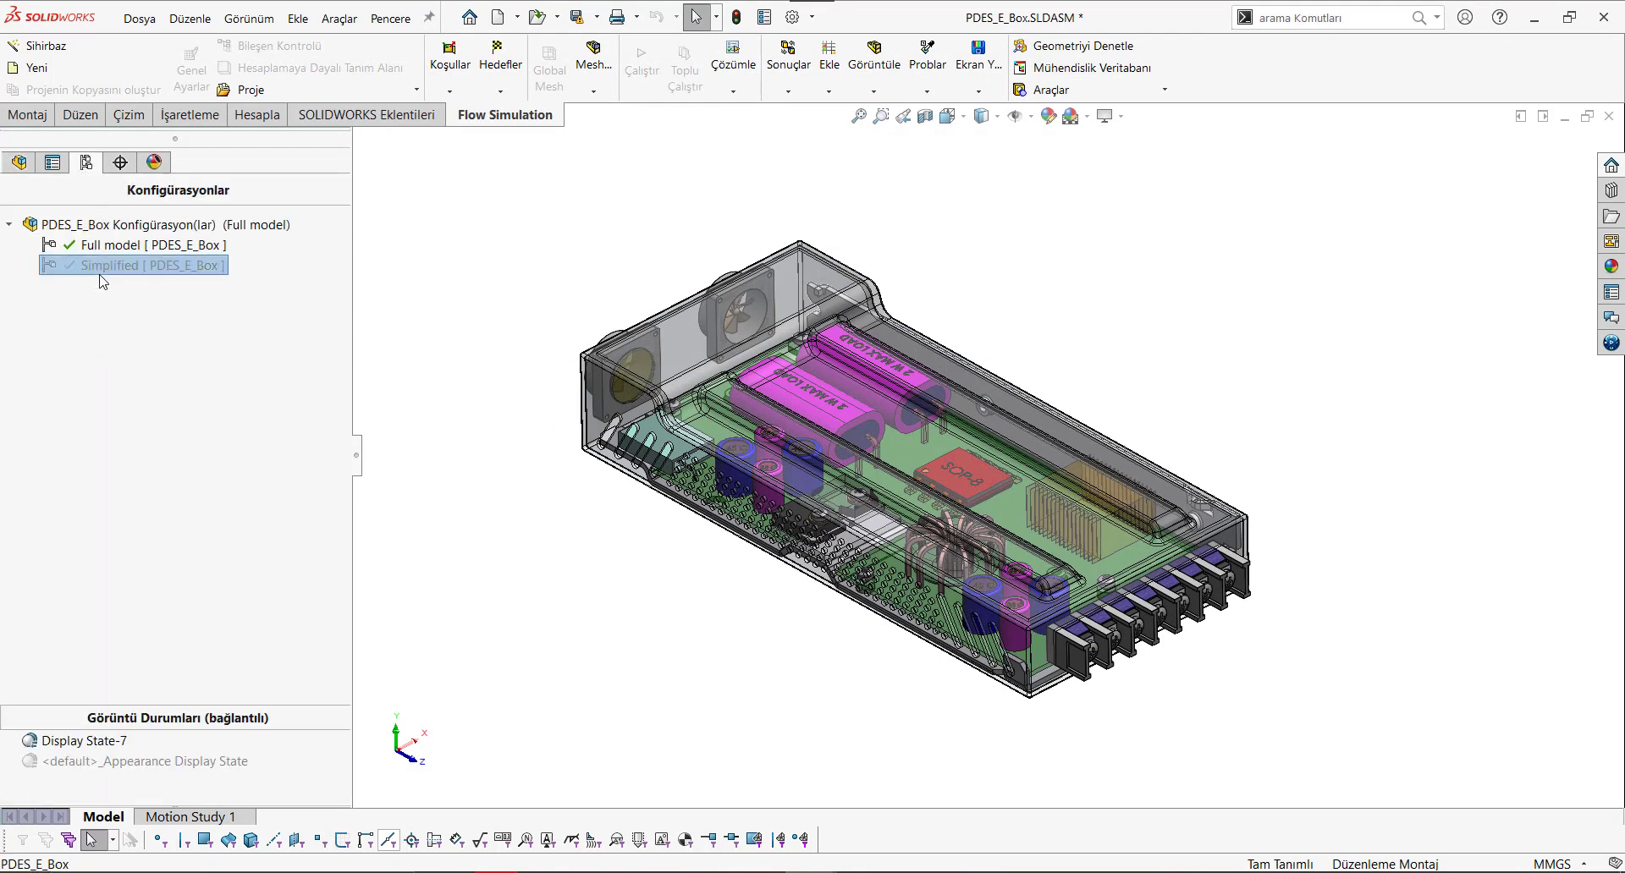
double_click(100, 269)
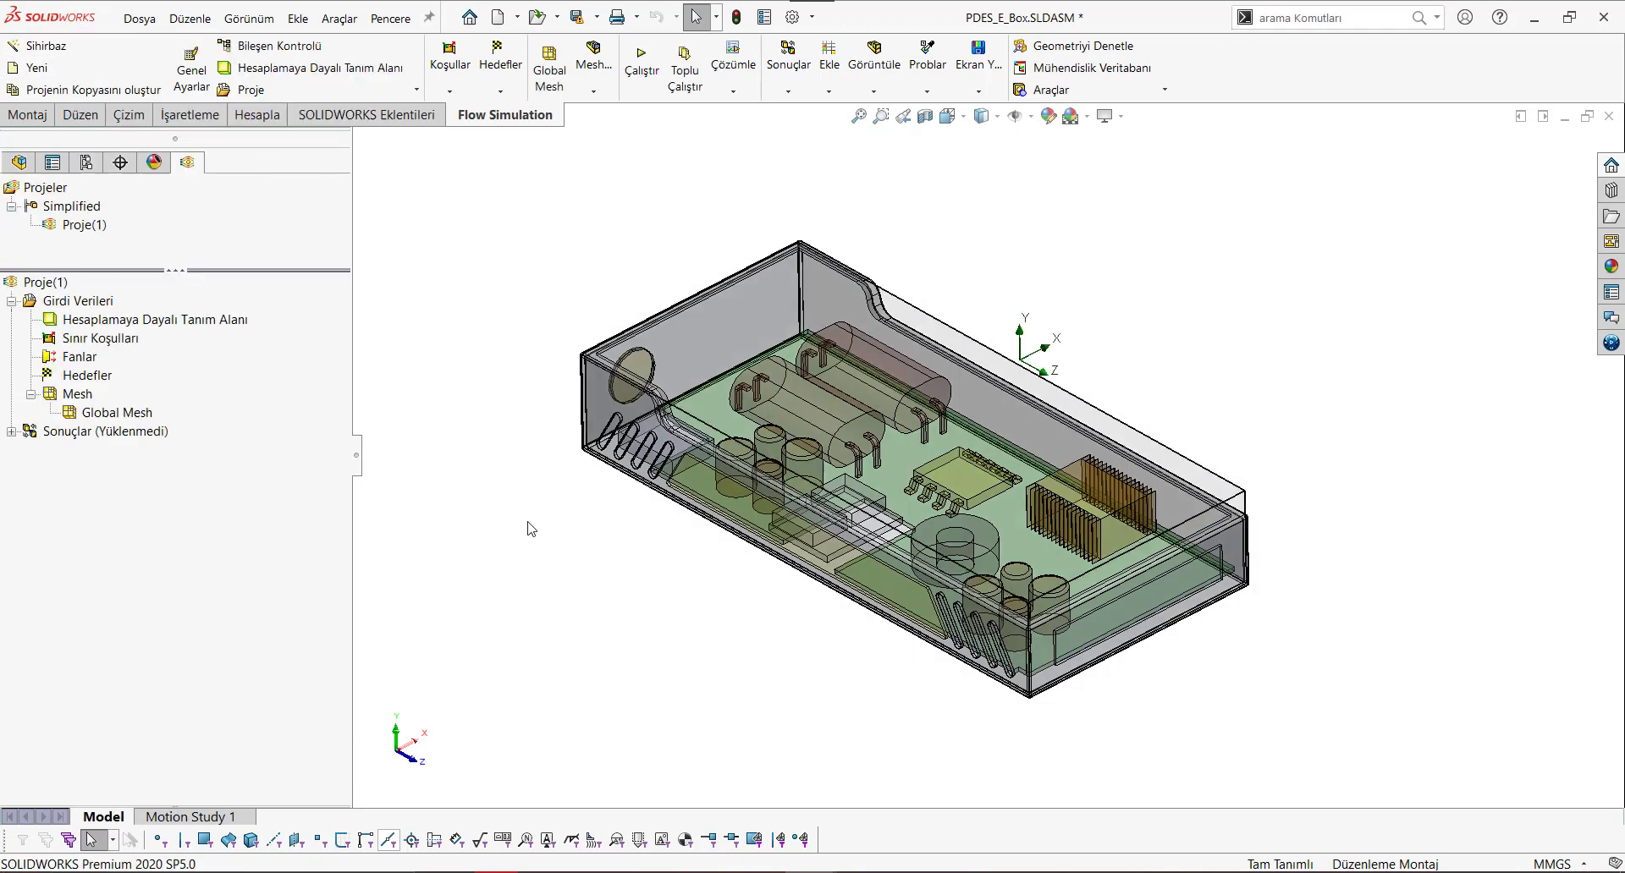
Insert an external inlet fan using user-defined fan AE on the fan cap face.
right_click(81, 360)
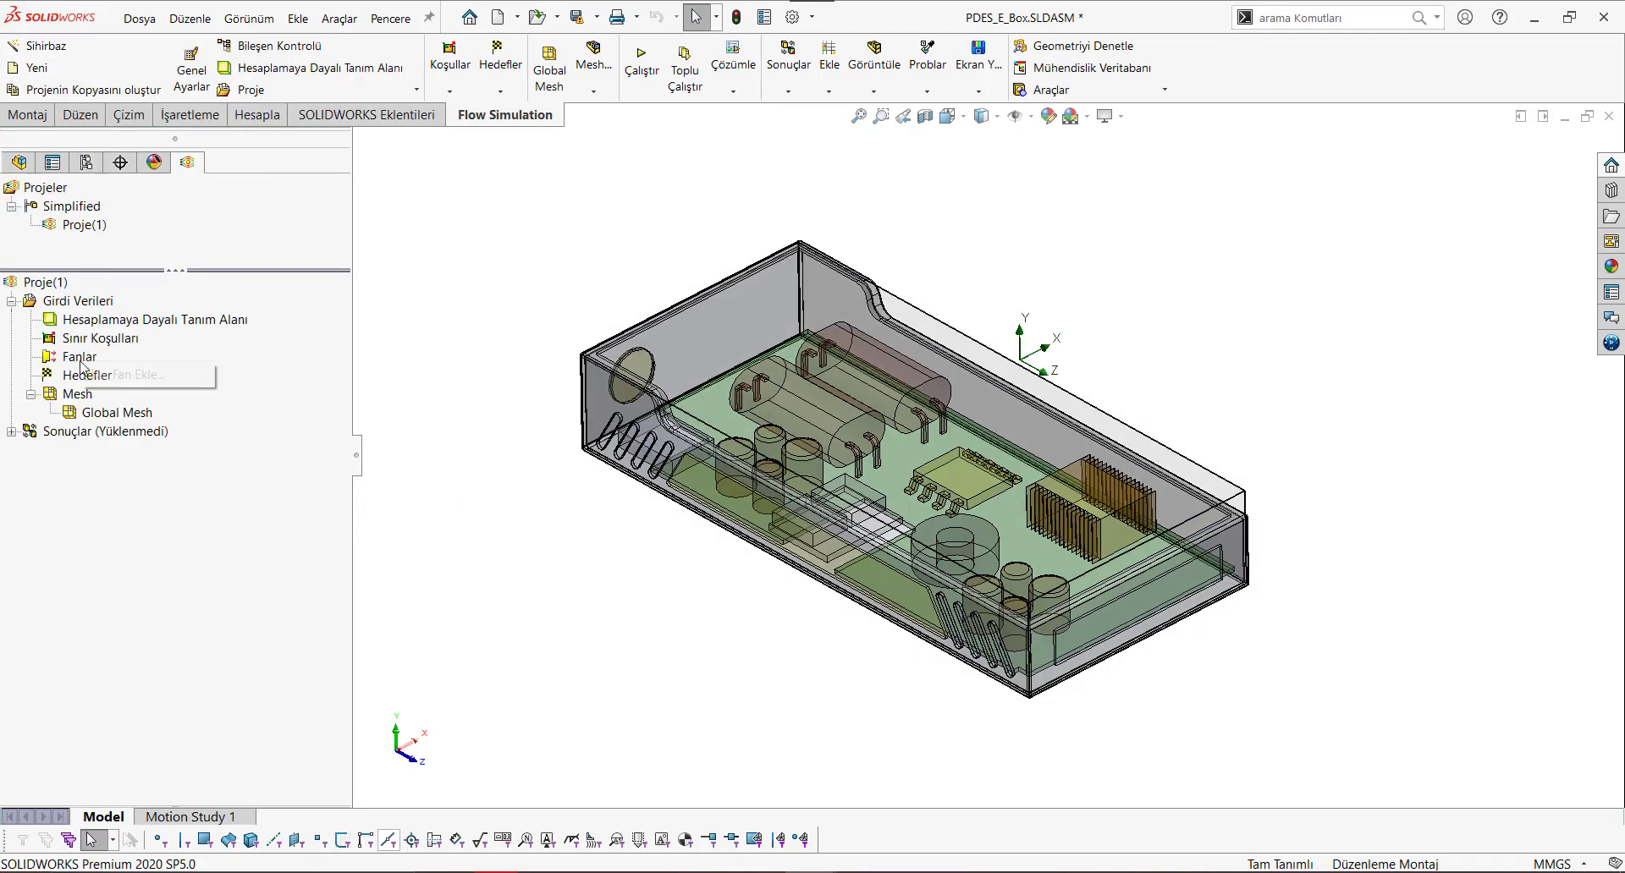
left_click(127, 374)
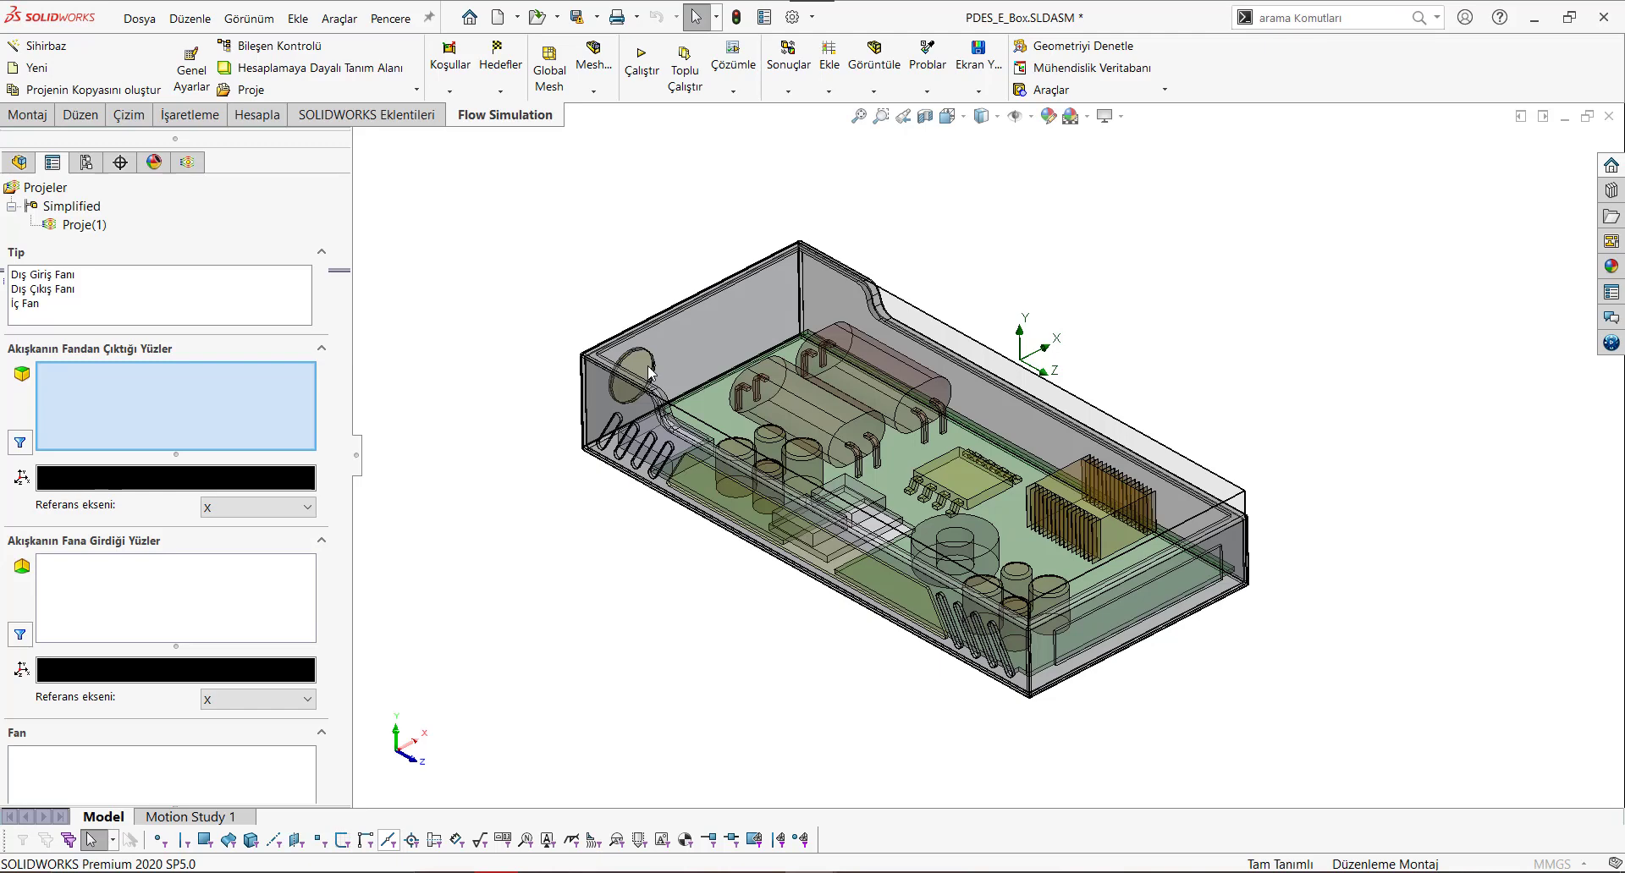
scroll(656, 371, "down", 2)
scroll(716, 386, "down", 3)
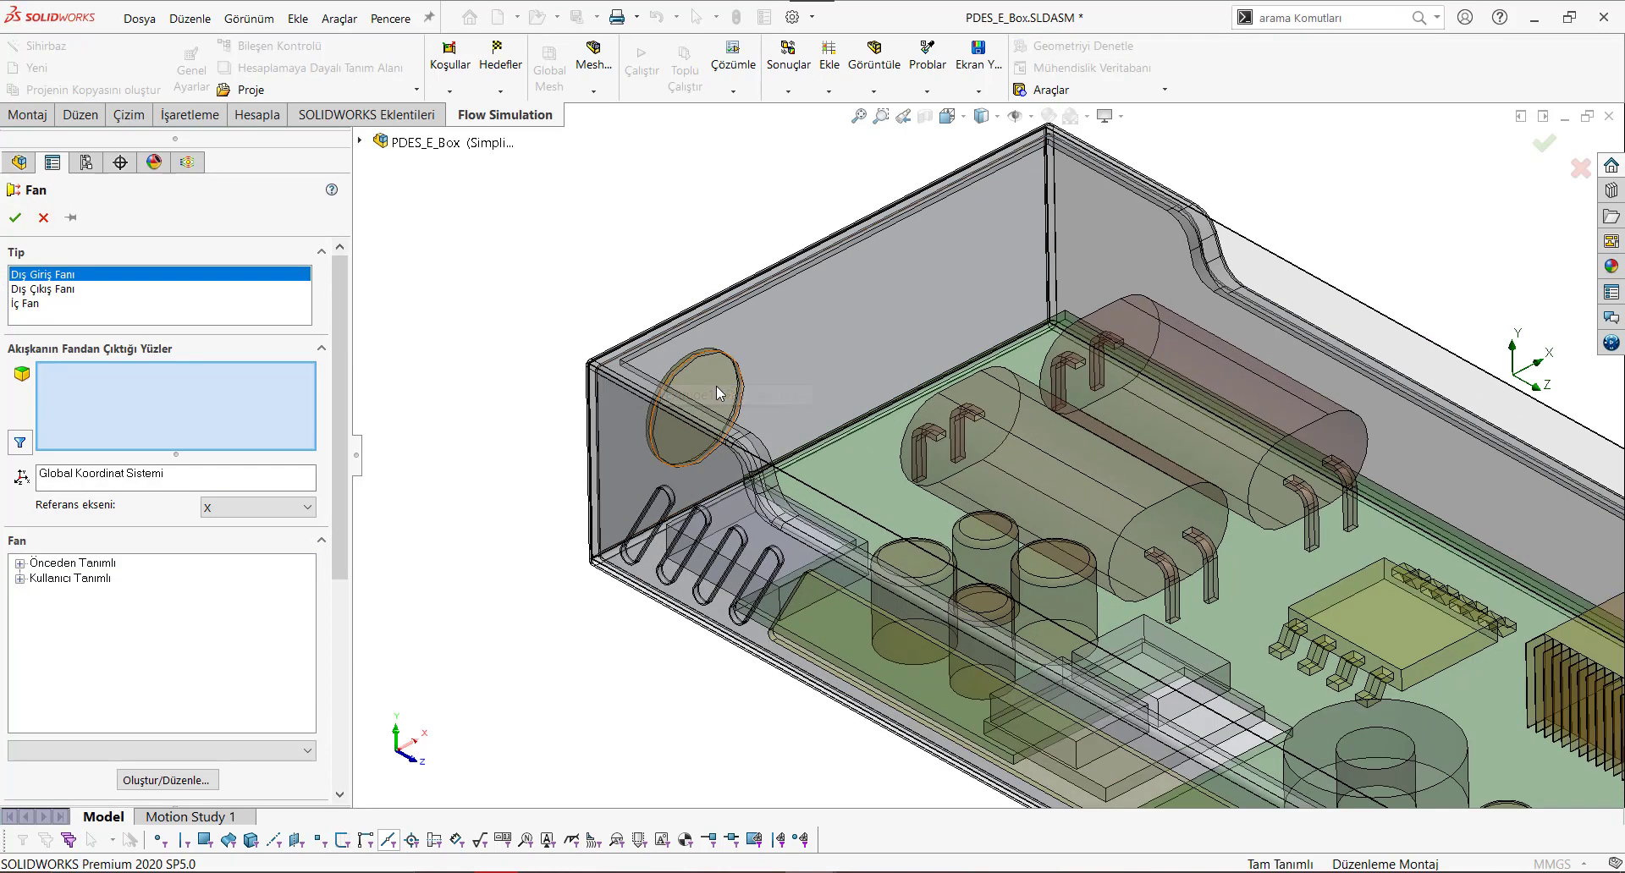
left_click(716, 386)
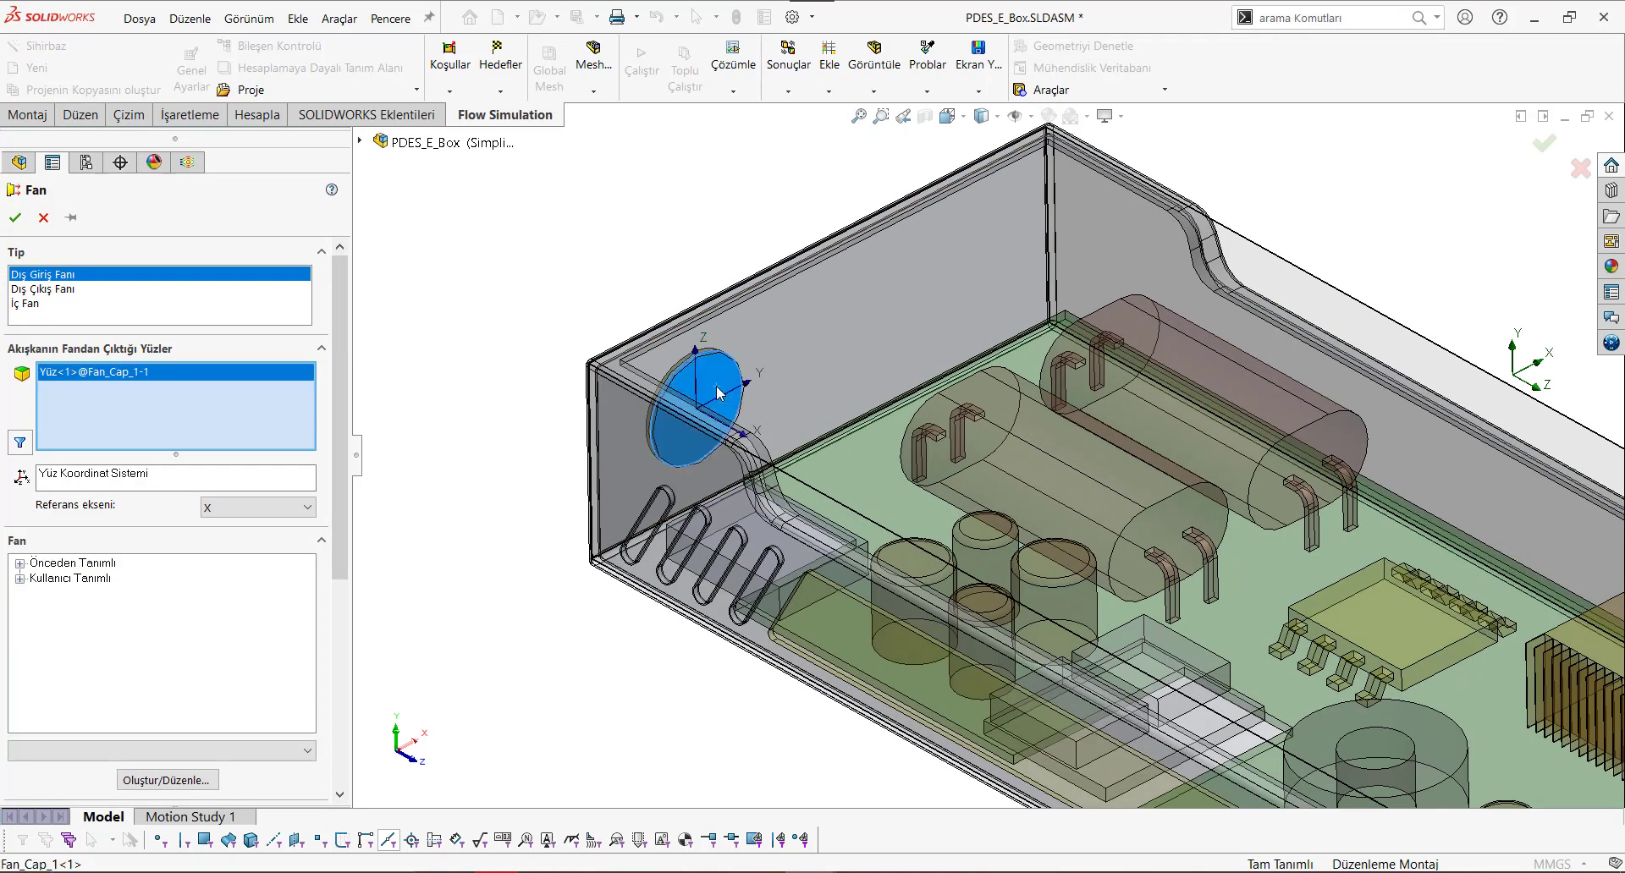
left_click(21, 579)
left_click(53, 593)
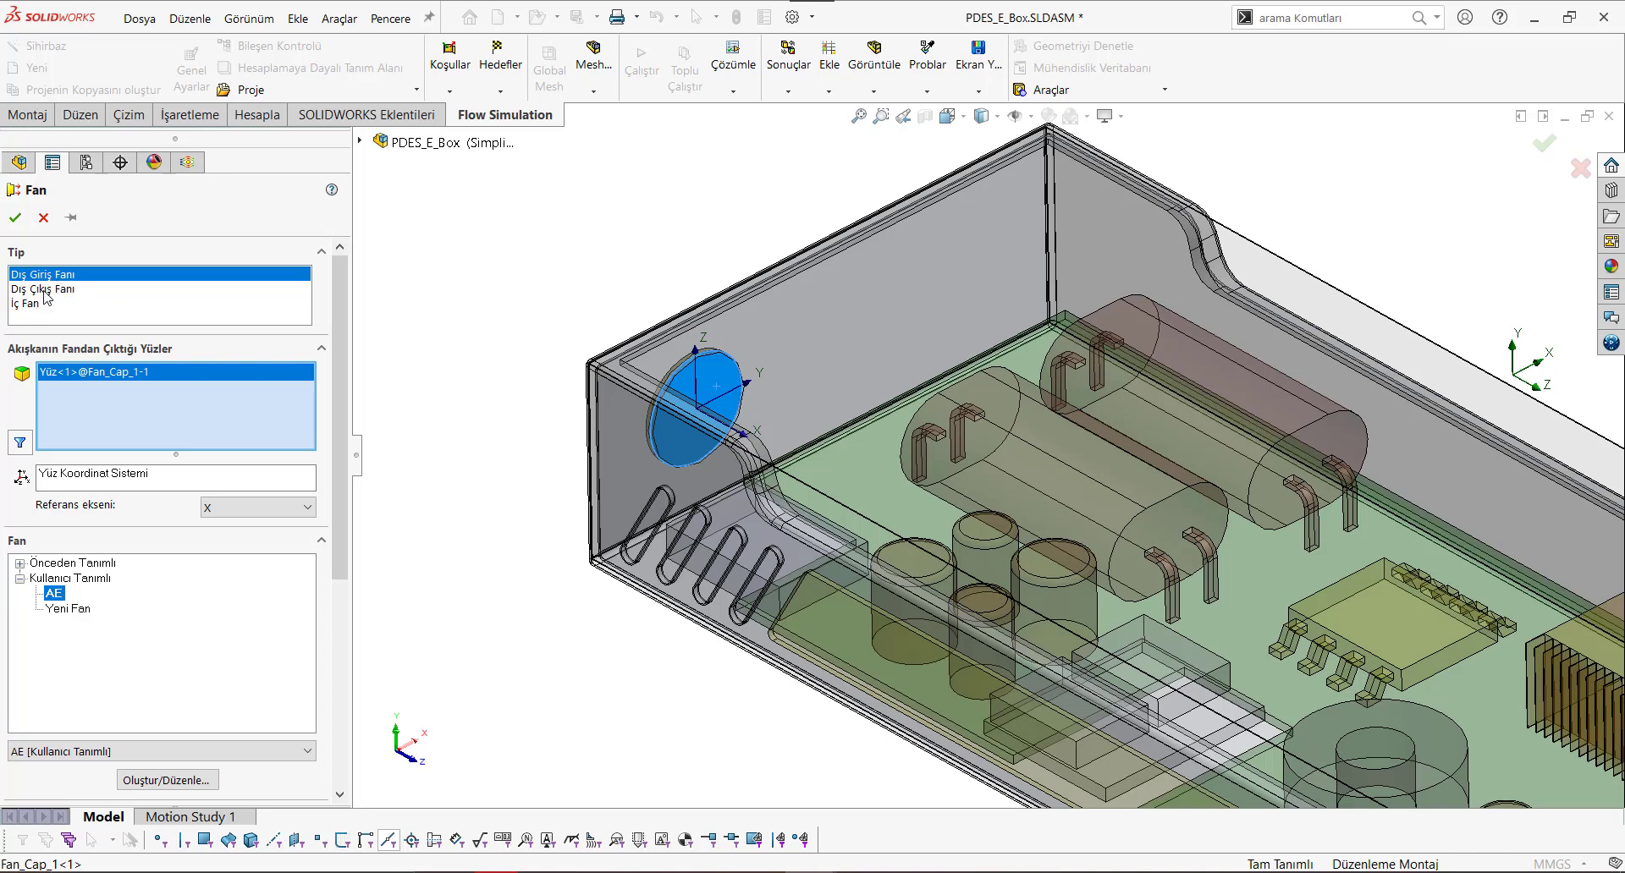
left_click(46, 289)
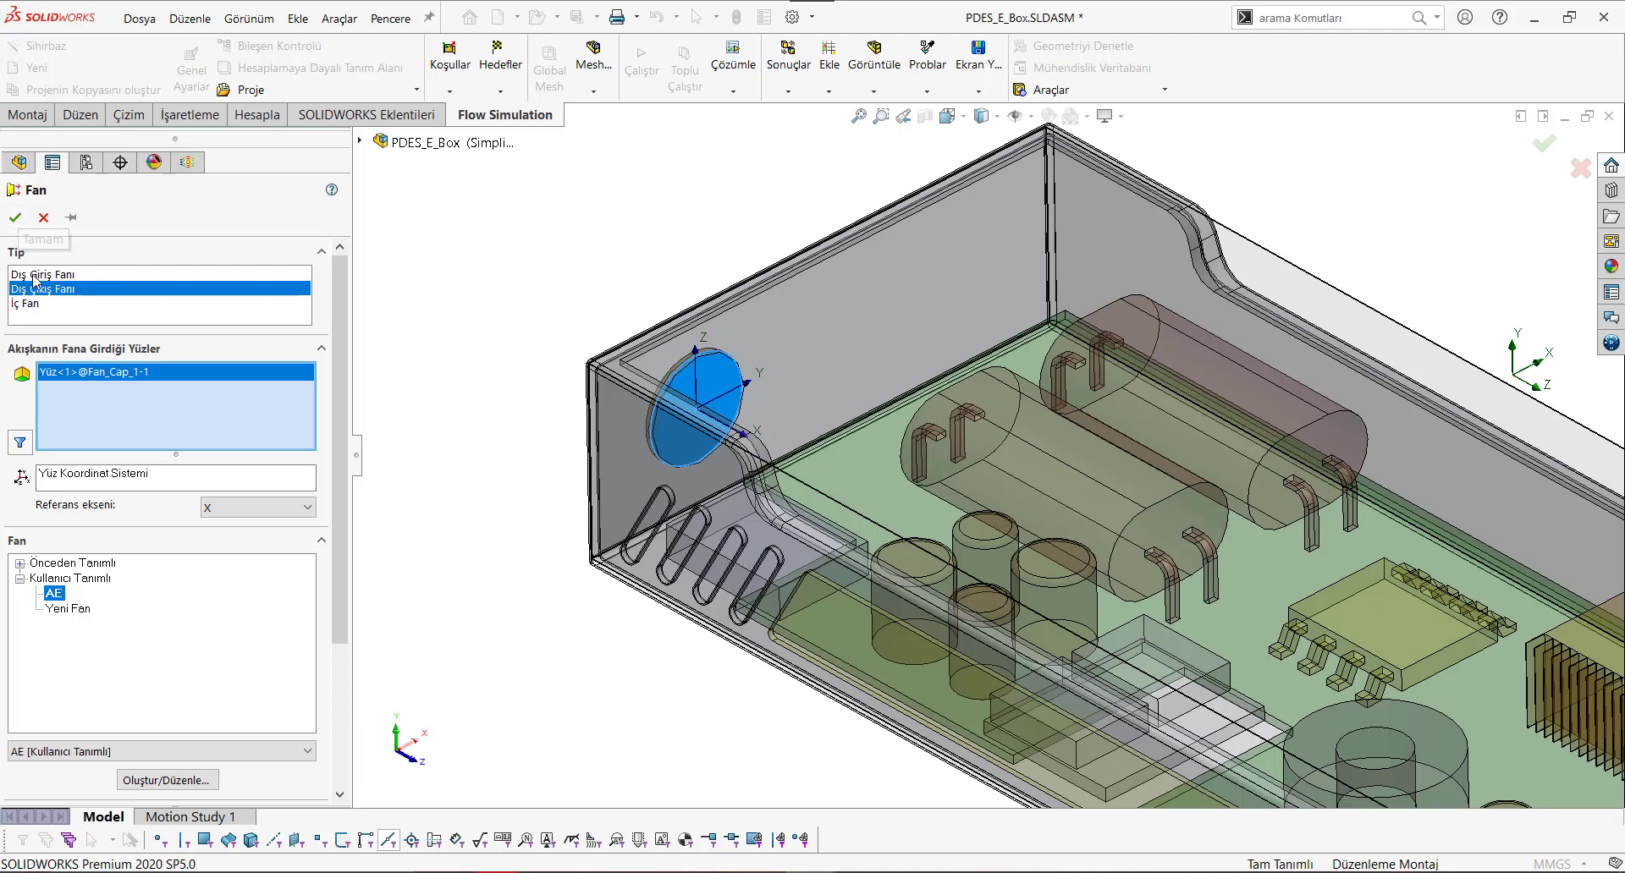
left_click(17, 219)
left_click(15, 219)
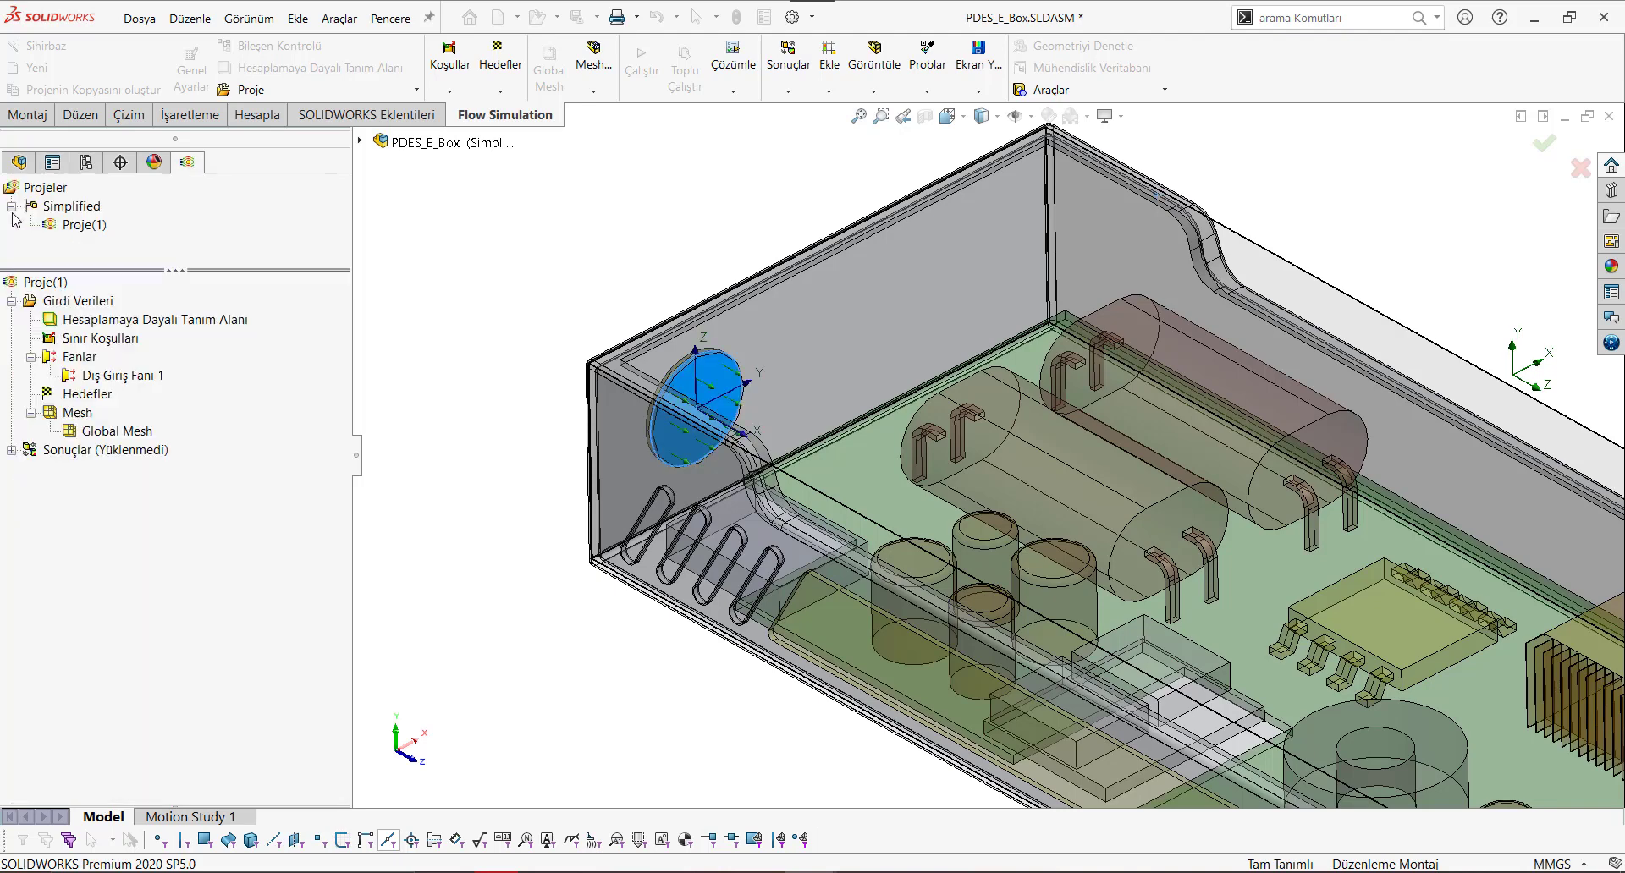